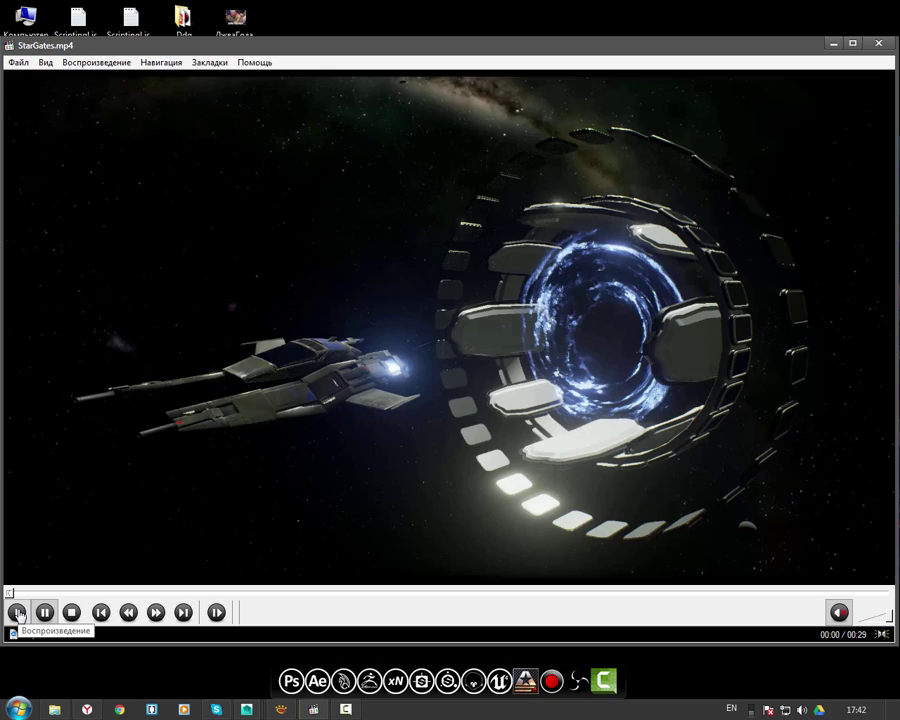
Play the StarGates.mp4 reference clip, pause it at 00:07, and close Media Player Classic.
click(18, 613)
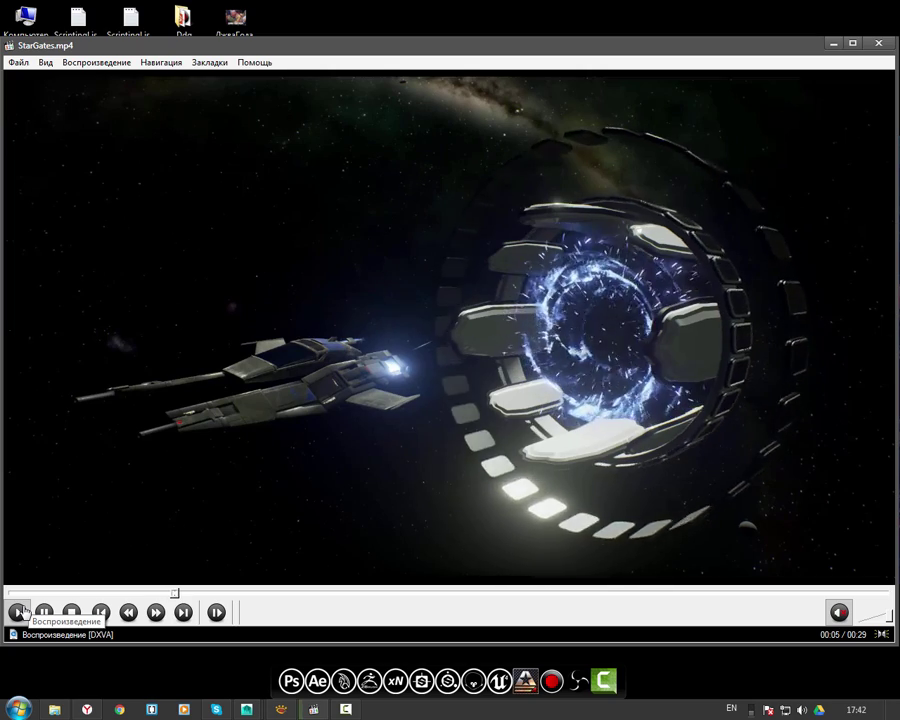
click(46, 613)
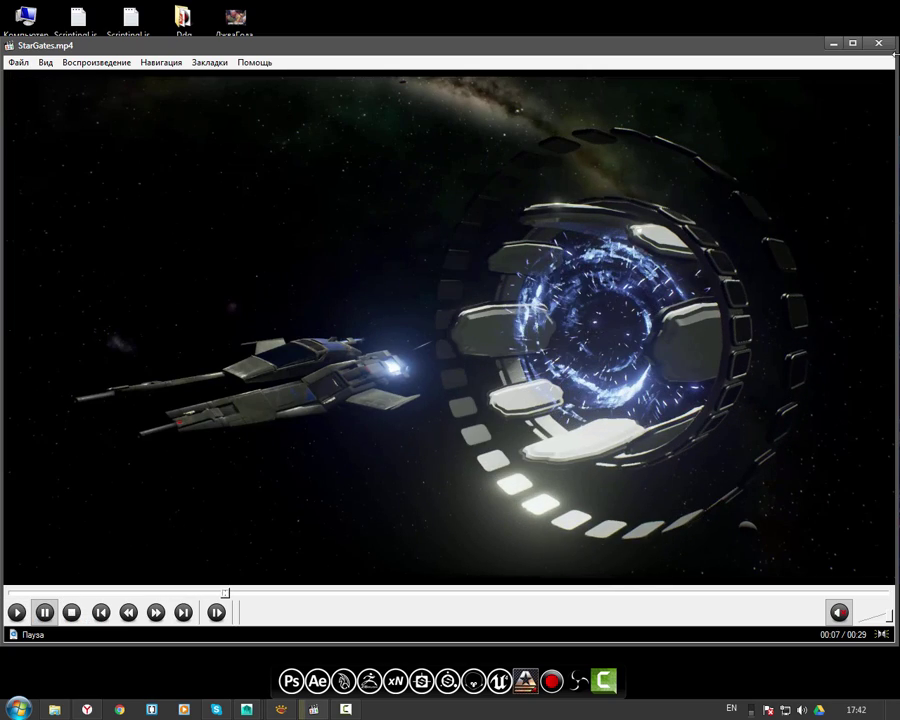
click(877, 44)
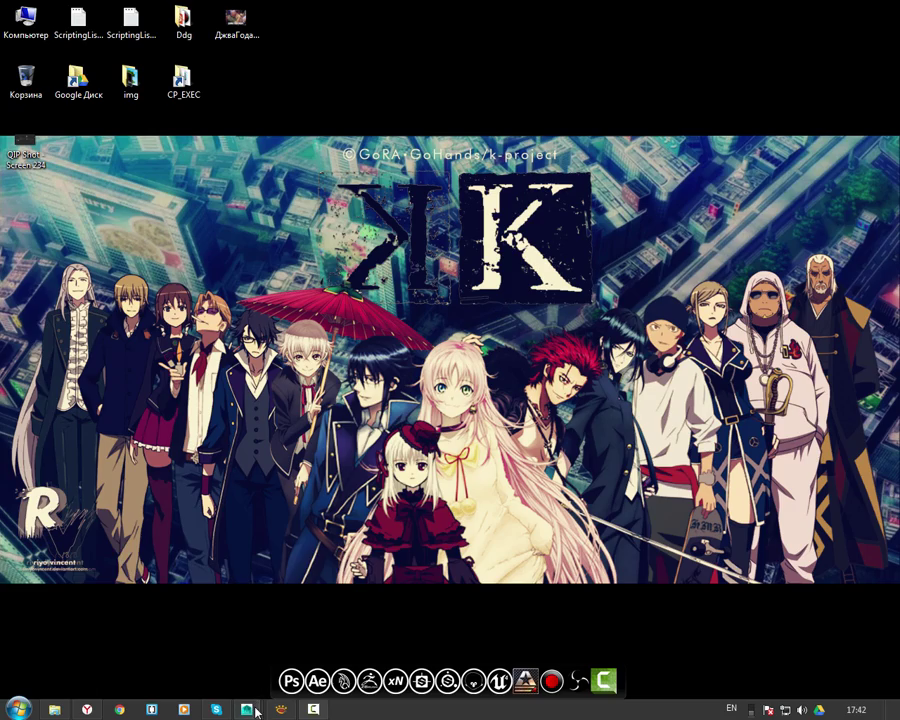
Bring Maya's StarDoor scene forward, orbit the view, and select the portal disc pCylinder2.
mouse_move(256, 711)
click(290, 615)
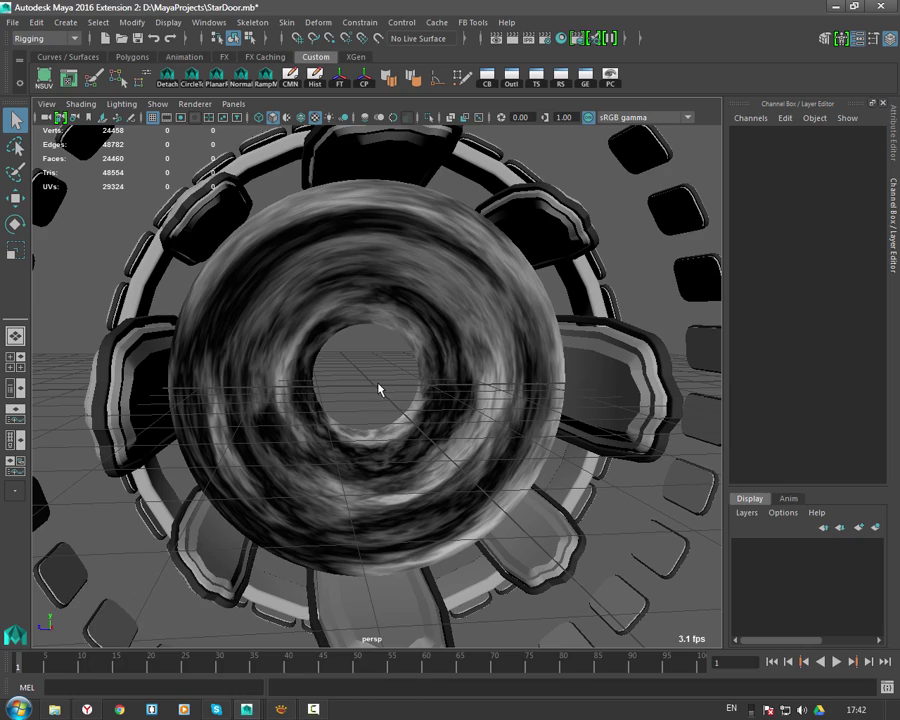
mouse_move(378, 388)
alt+mouse_down()
mouse_move(394, 404)
mouse_move(643, 398)
mouse_move(367, 410)
mouse_move(417, 381)
mouse_move(402, 373)
mouse_move(380, 402)
alt+mouse_up()
click(291, 396)
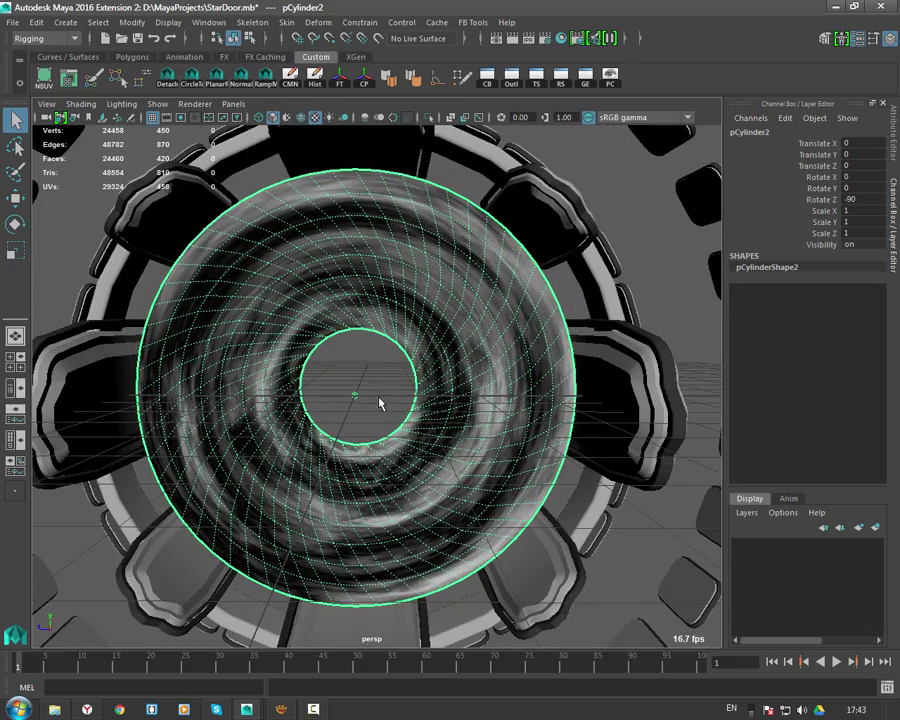
click(378, 408)
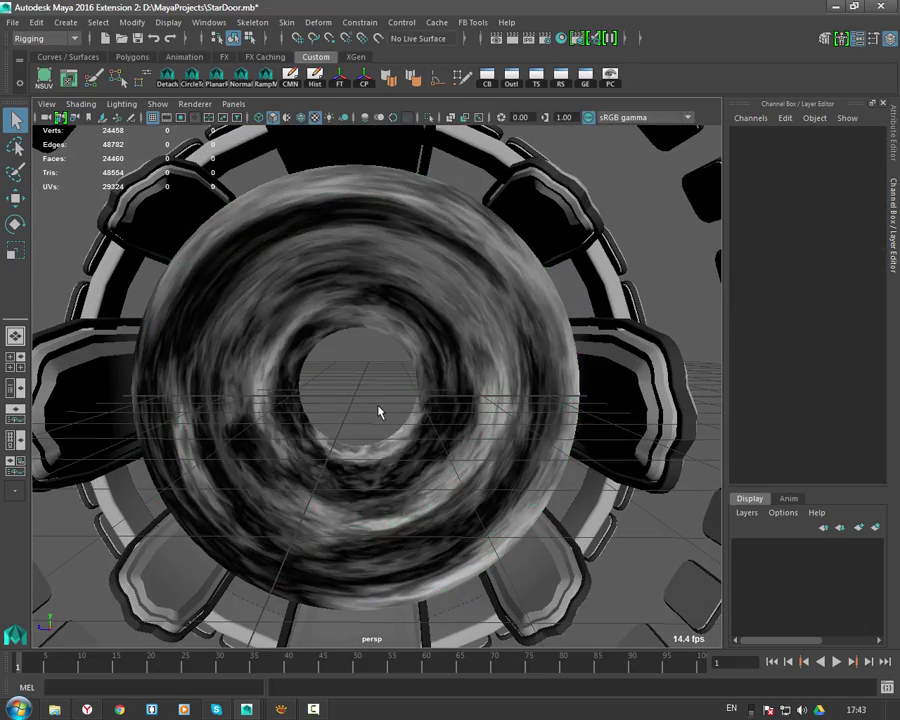
click(378, 296)
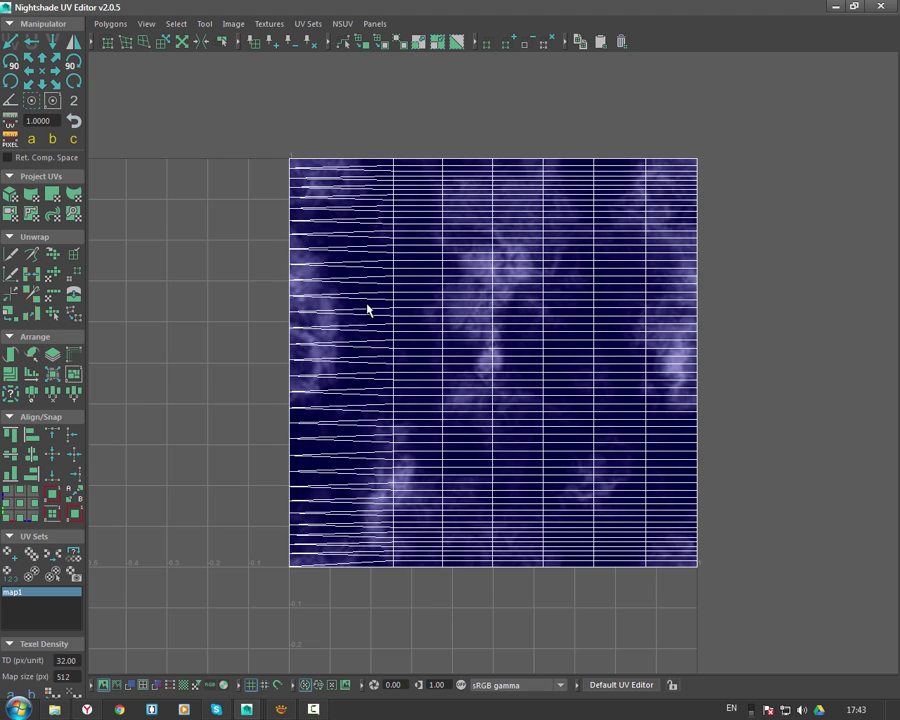
Turn off Display Image in the Nightshade UV Editor and recentre the UV tile.
alt+right_drag(366, 304, 503, 309)
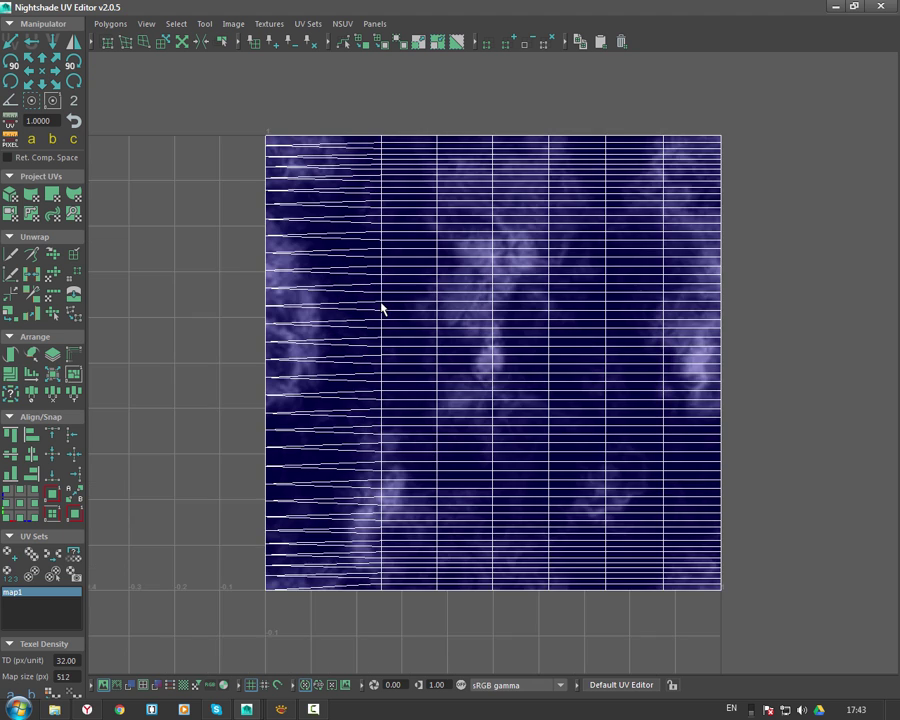
click(233, 23)
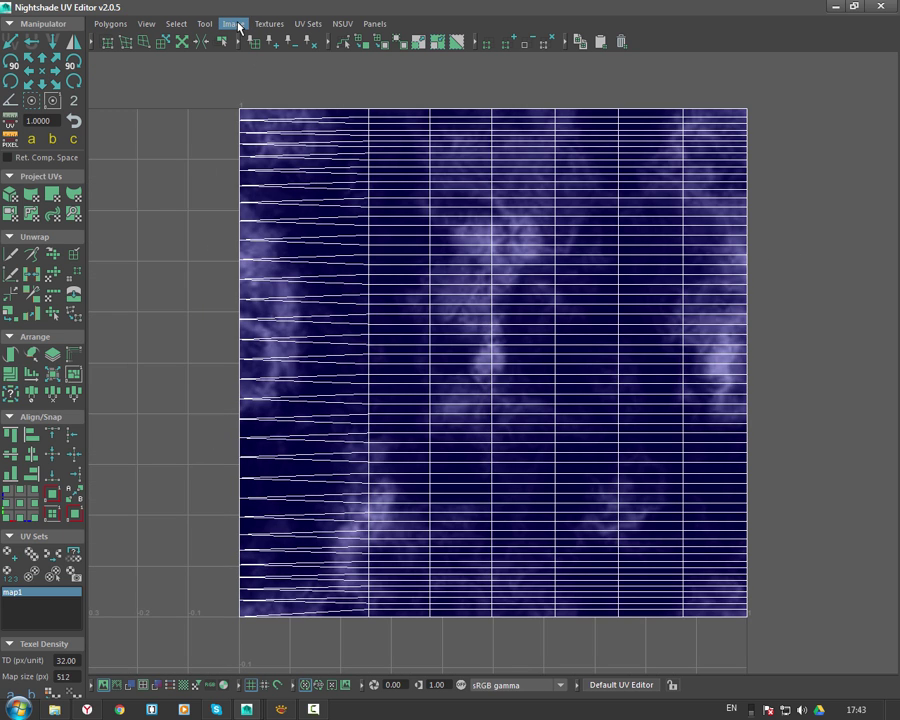
click(262, 50)
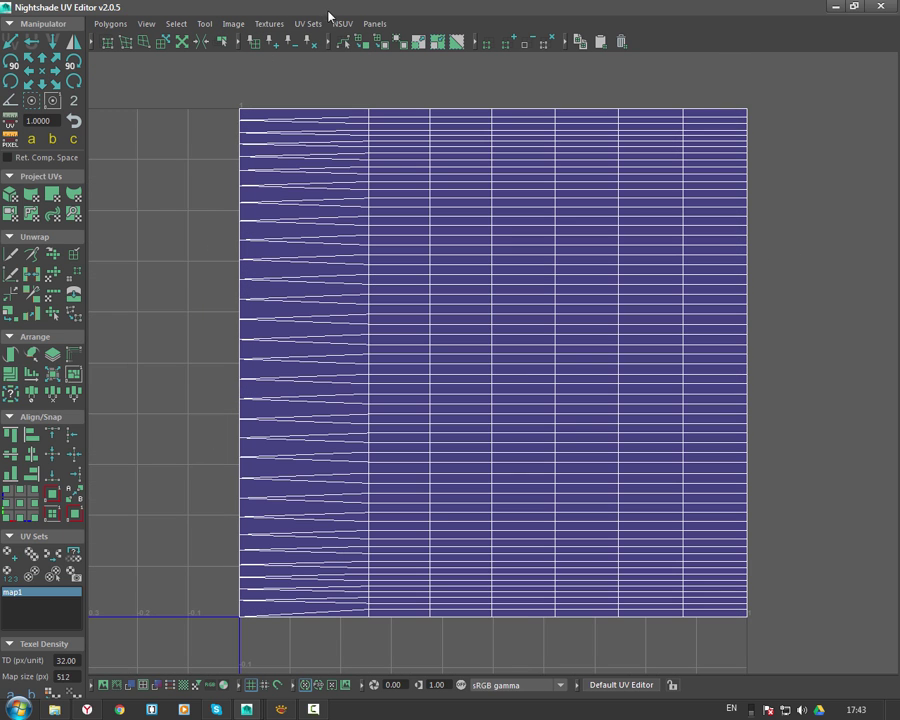
alt+middle_drag(784, 254, 760, 274)
alt+right_drag(760, 274, 720, 254)
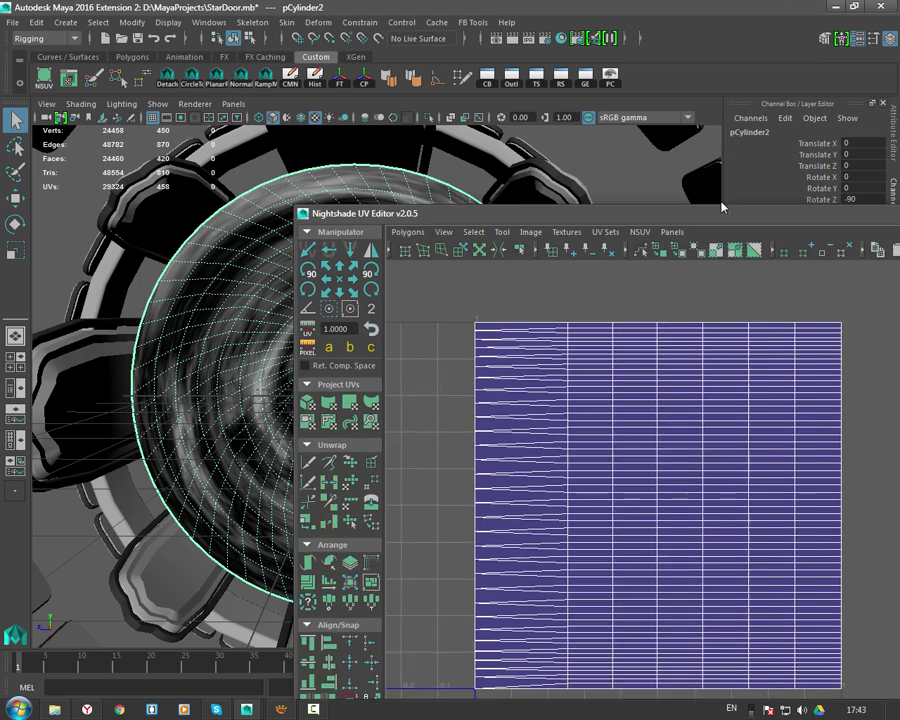
Restore the UV editor, dock it on the right half, and zoom onto the UV tile.
drag(462, 4, 560, 176)
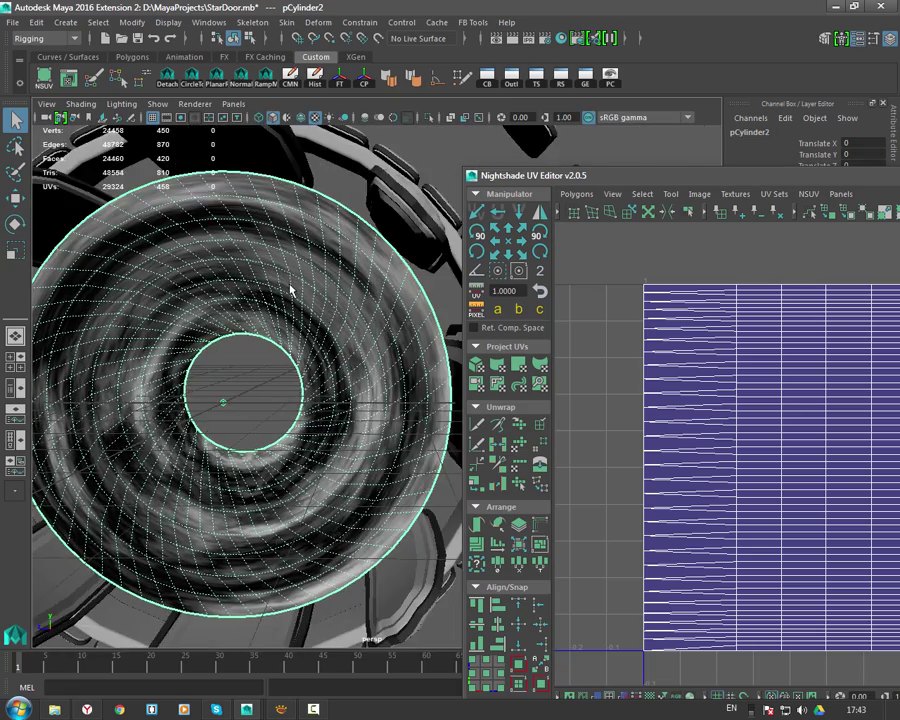
mouse_move(290, 289)
alt+mouse_down()
mouse_move(270, 294)
mouse_move(320, 296)
mouse_move(286, 286)
alt+mouse_up()
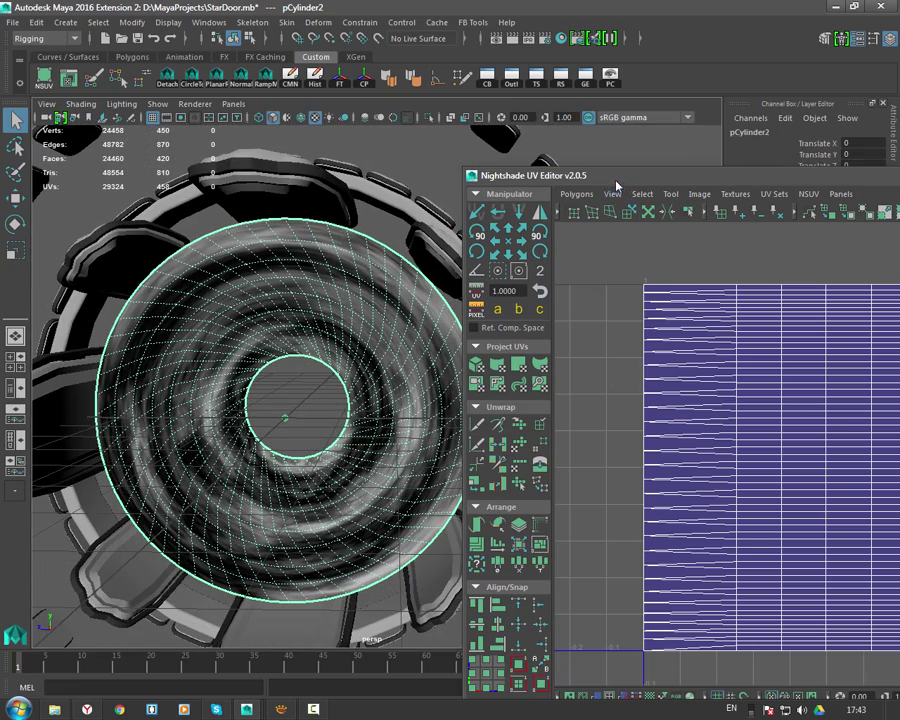
drag(617, 186, 899, 230)
scroll(718, 296, up, 3)
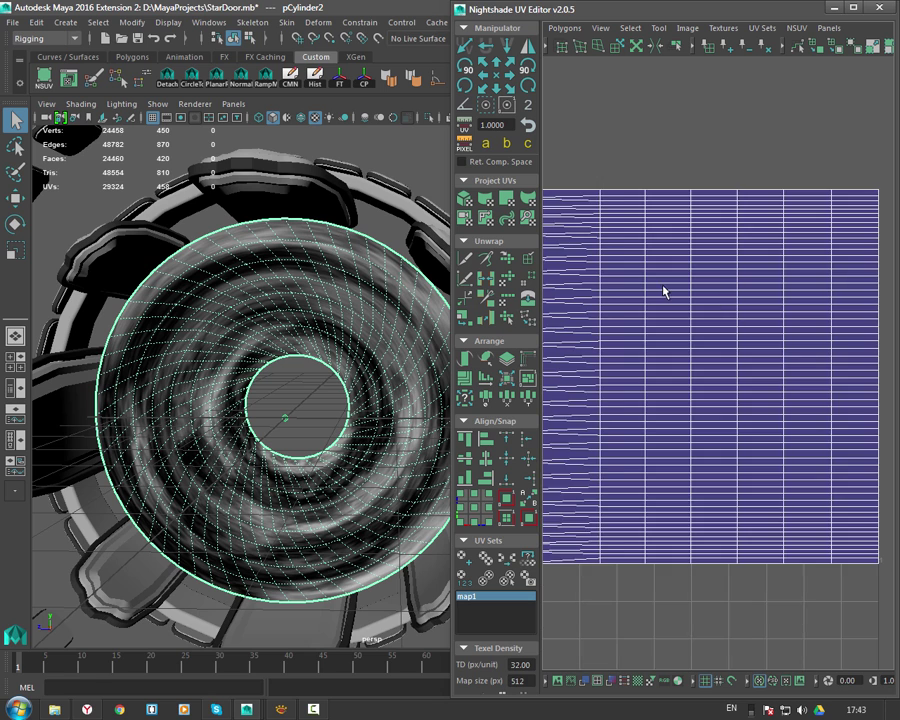
scroll(678, 298, down, 1)
alt+middle_drag(632, 280, 646, 297)
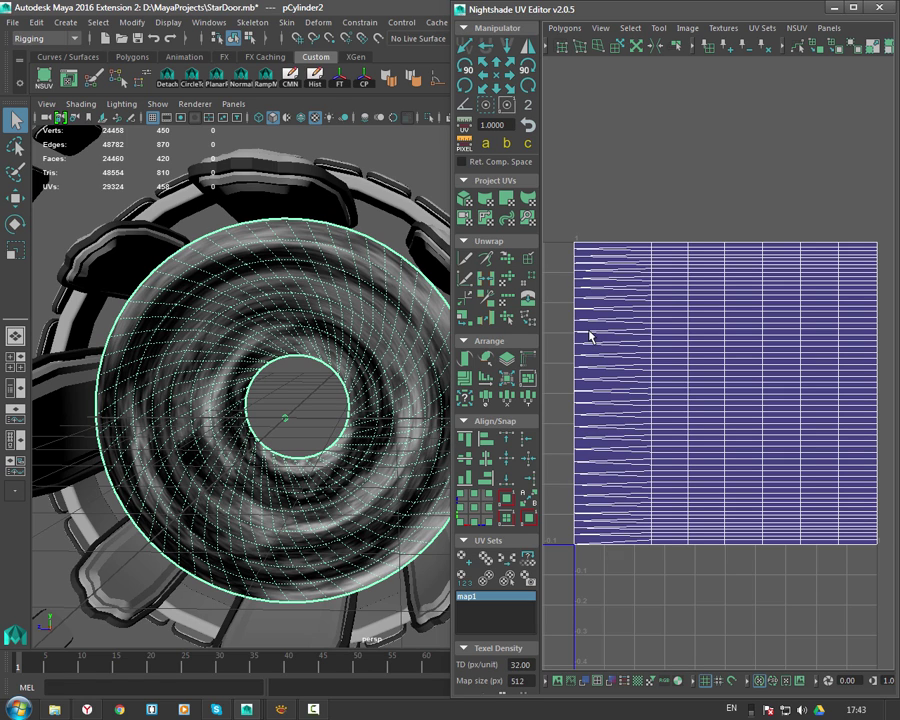
scroll(585, 360, up, 1)
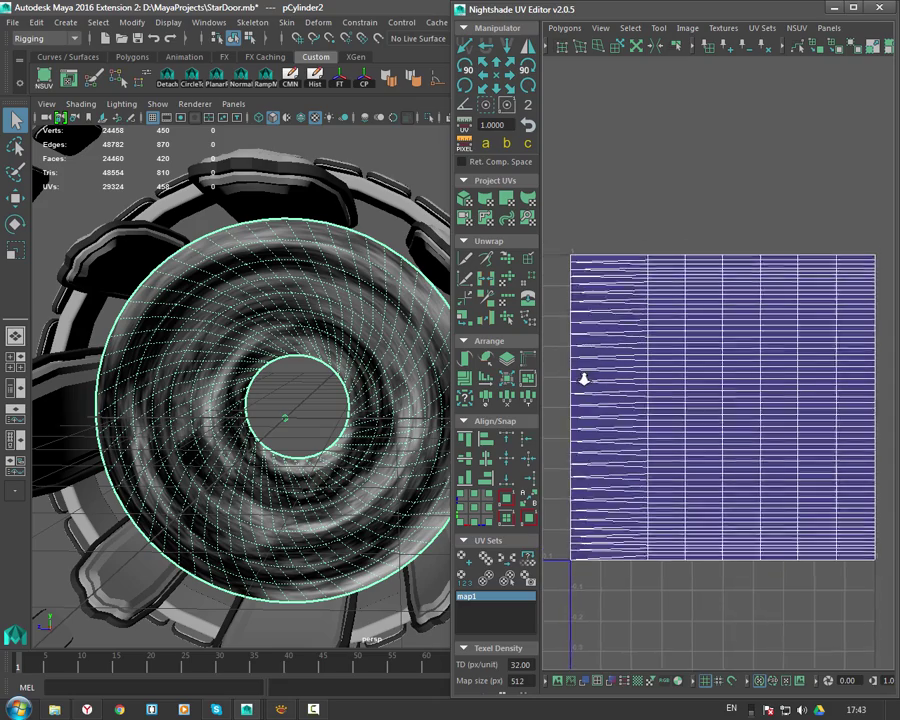
scroll(340, 420, up, 3)
scroll(350, 410, up, 3)
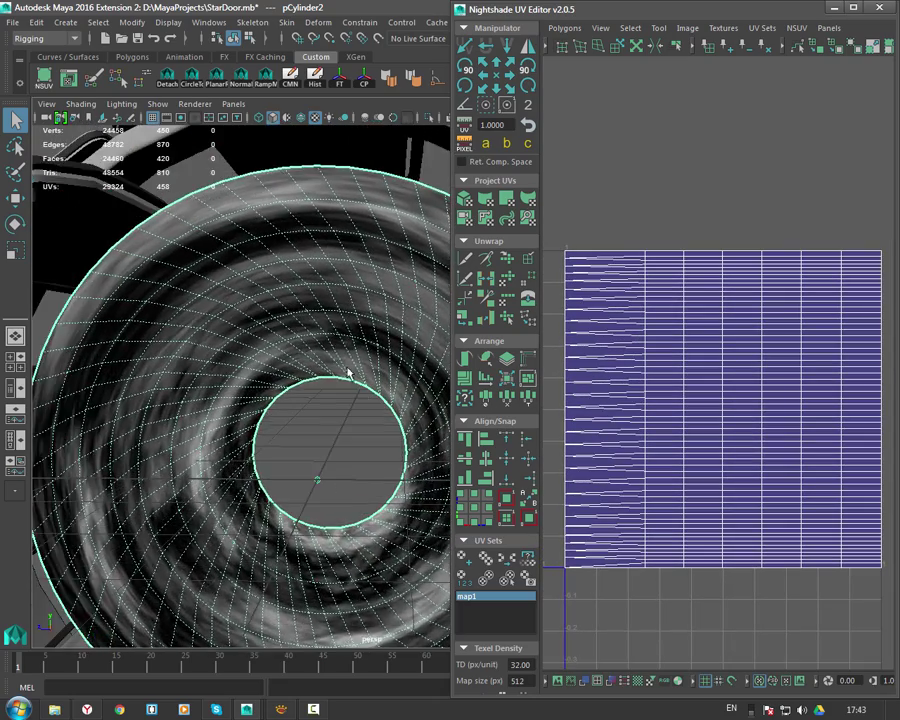
Marquee-select the disc's inner-ring vertices and inspect where their UVs fall.
alt+middle_drag(346, 378, 335, 287)
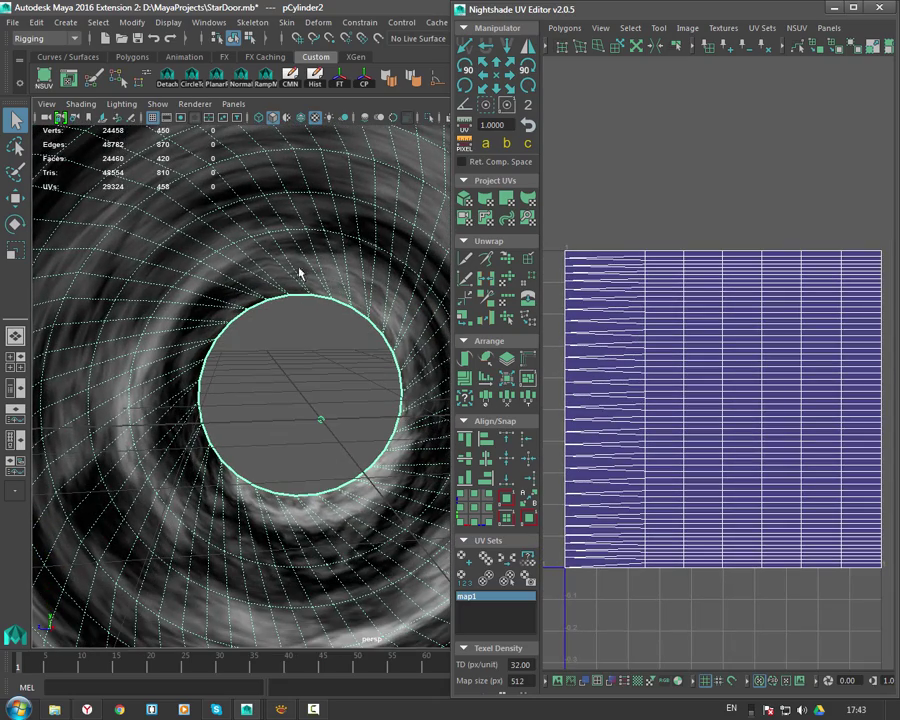
right_drag(299, 272, 248, 260)
mouse_move(248, 286)
mouse_down()
mouse_move(347, 341)
mouse_move(392, 500)
mouse_up()
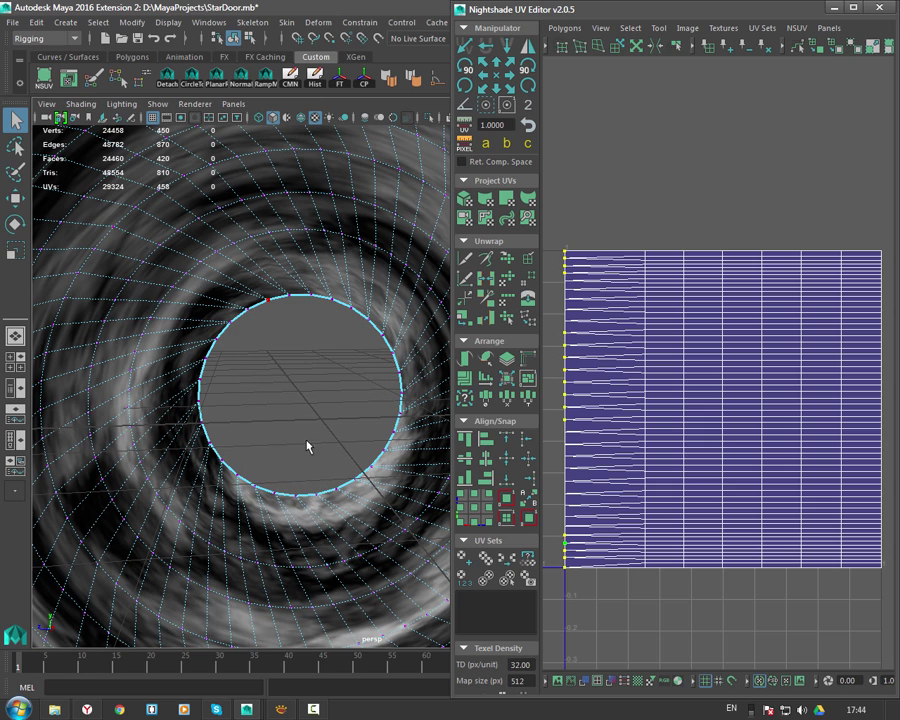
shift+drag(189, 297, 297, 408)
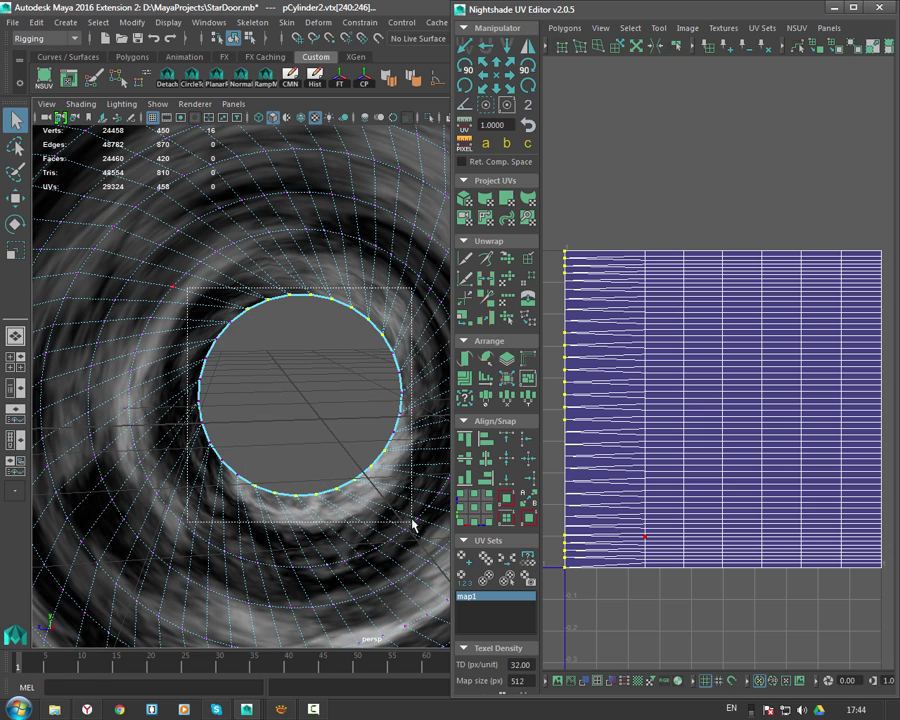
mouse_move(412, 526)
alt+mouse_down()
mouse_move(364, 458)
mouse_move(331, 481)
mouse_move(297, 457)
alt+mouse_up()
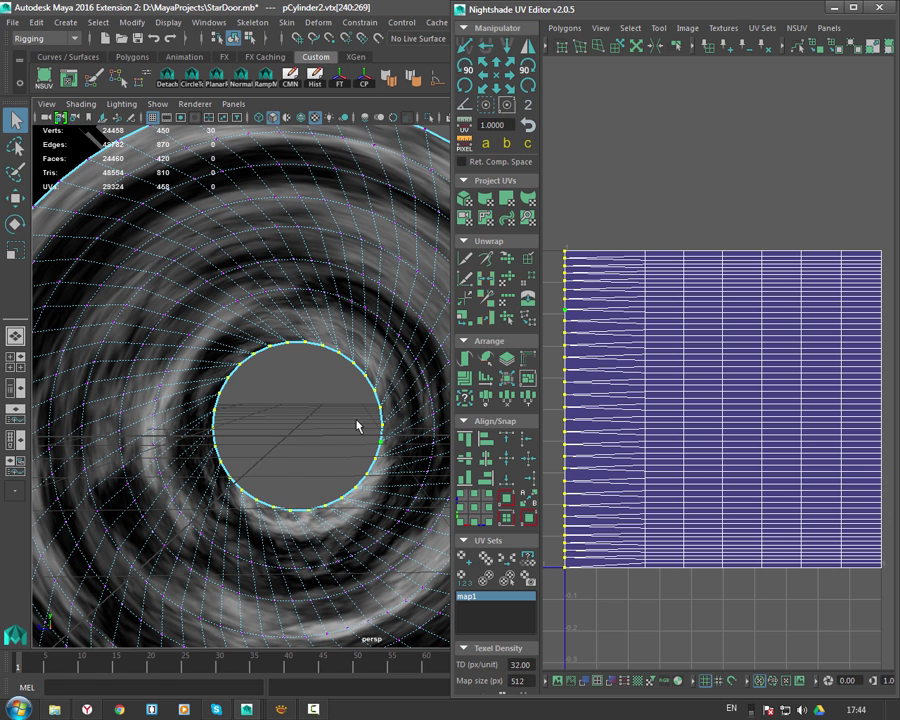
alt+drag(357, 425, 336, 368)
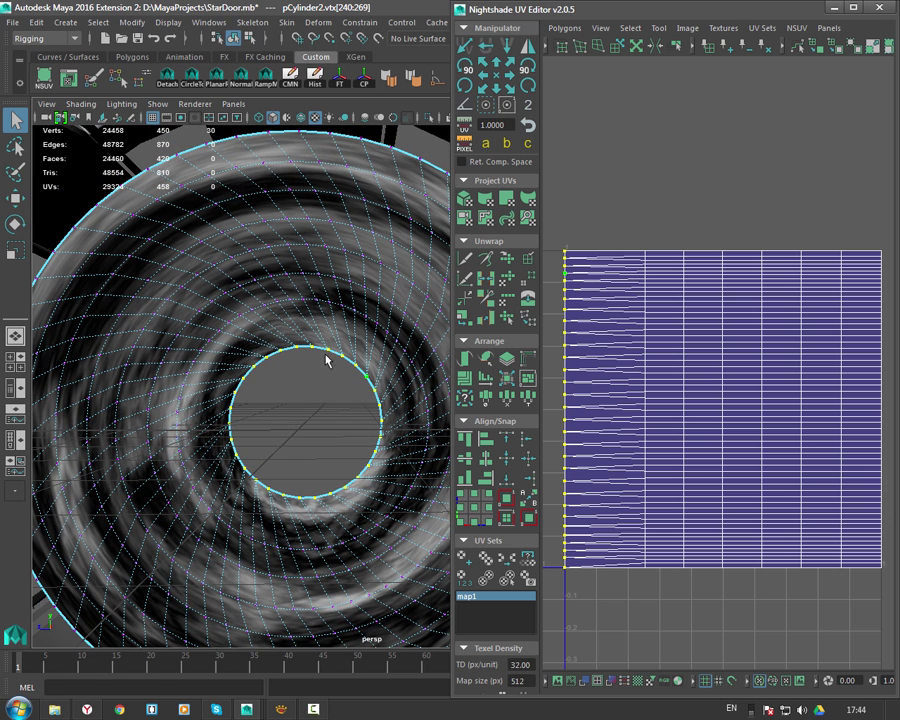
Clear the vertex selection and minimize the Nightshade UV Editor.
click(349, 451)
mouse_move(349, 451)
alt+mouse_down()
mouse_move(347, 397)
mouse_move(366, 432)
alt+mouse_up()
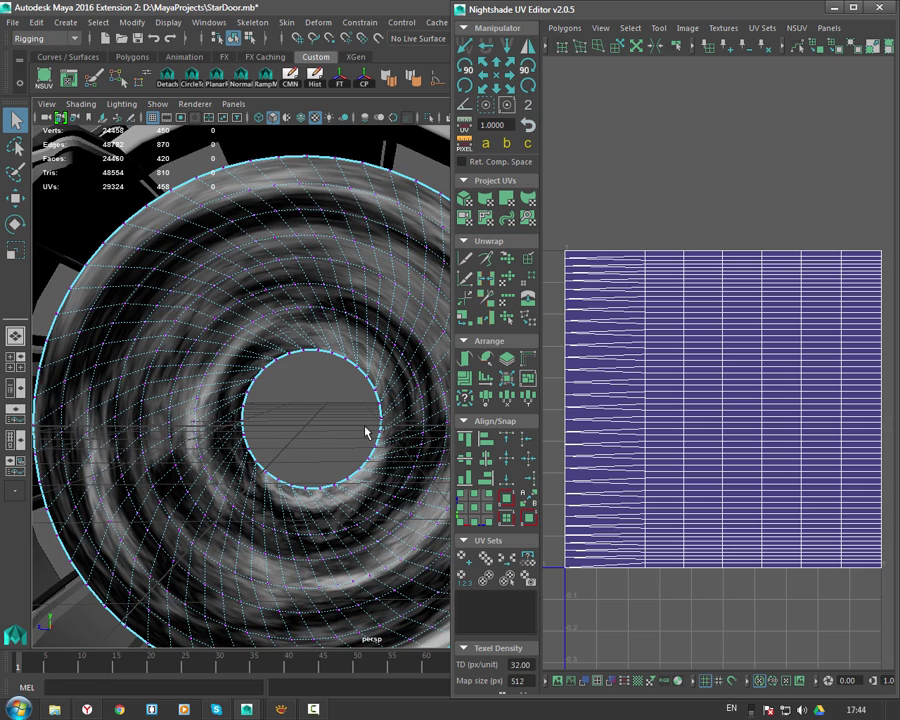
click(830, 7)
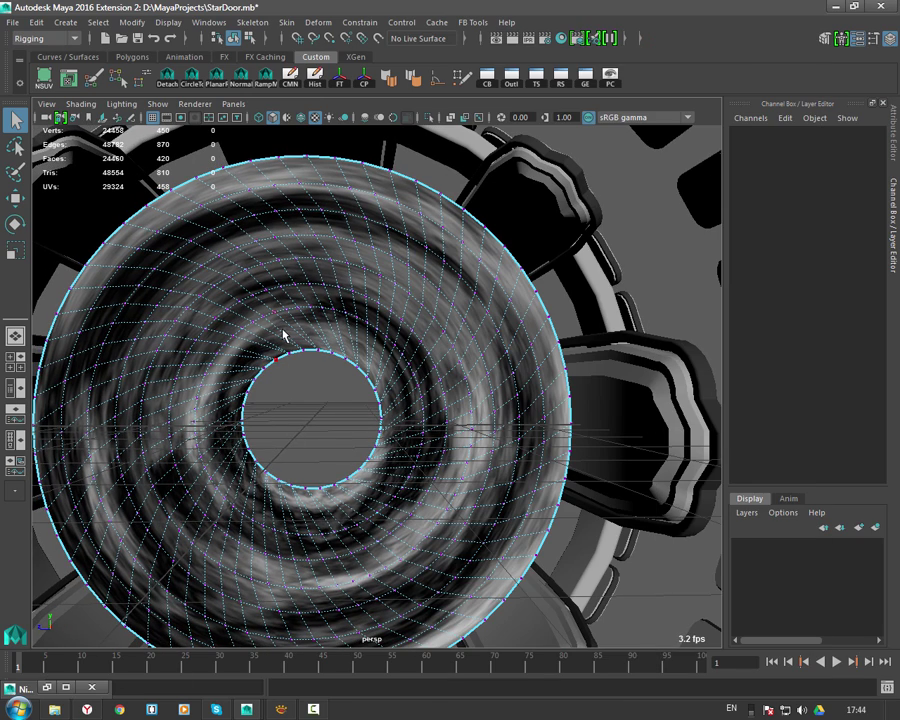
Return the disc to object mode and scrub the timeline to preview the flowing texture.
right_drag(283, 300, 401, 272)
click(331, 406)
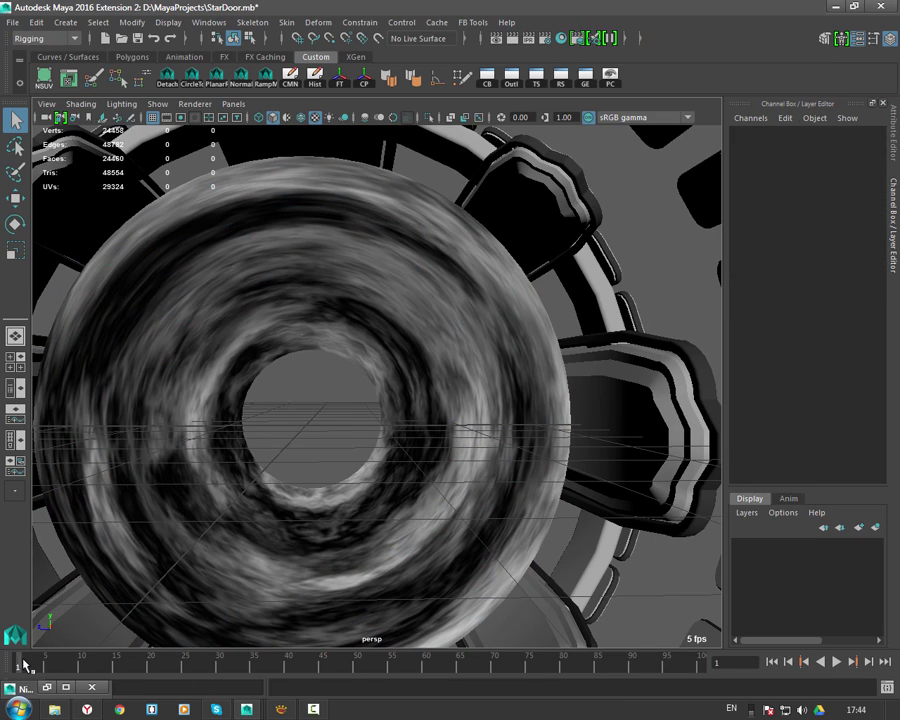
drag(25, 665, 114, 661)
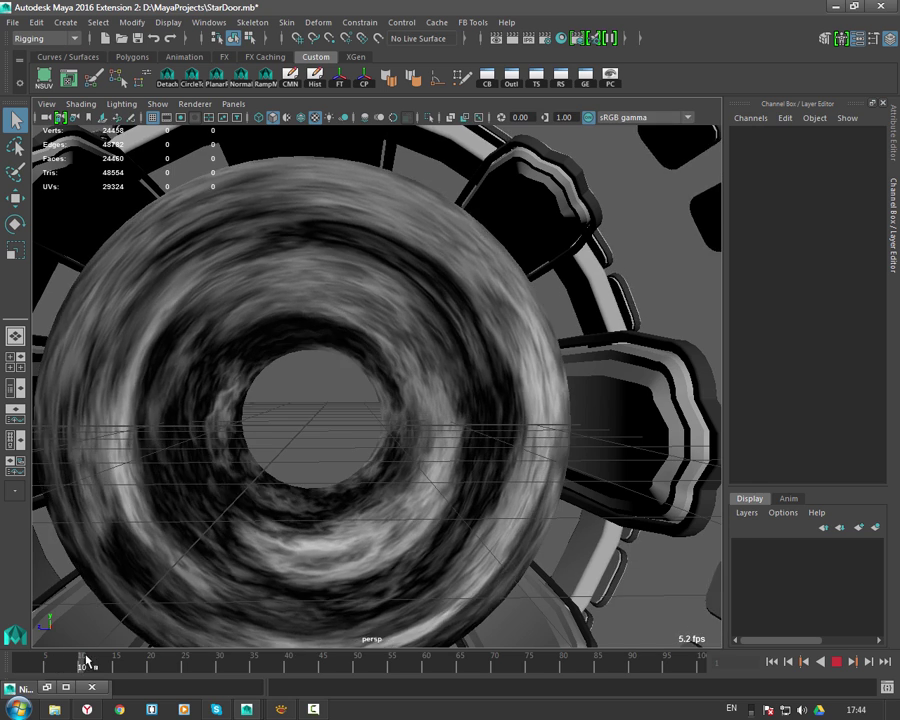
drag(114, 661, 198, 661)
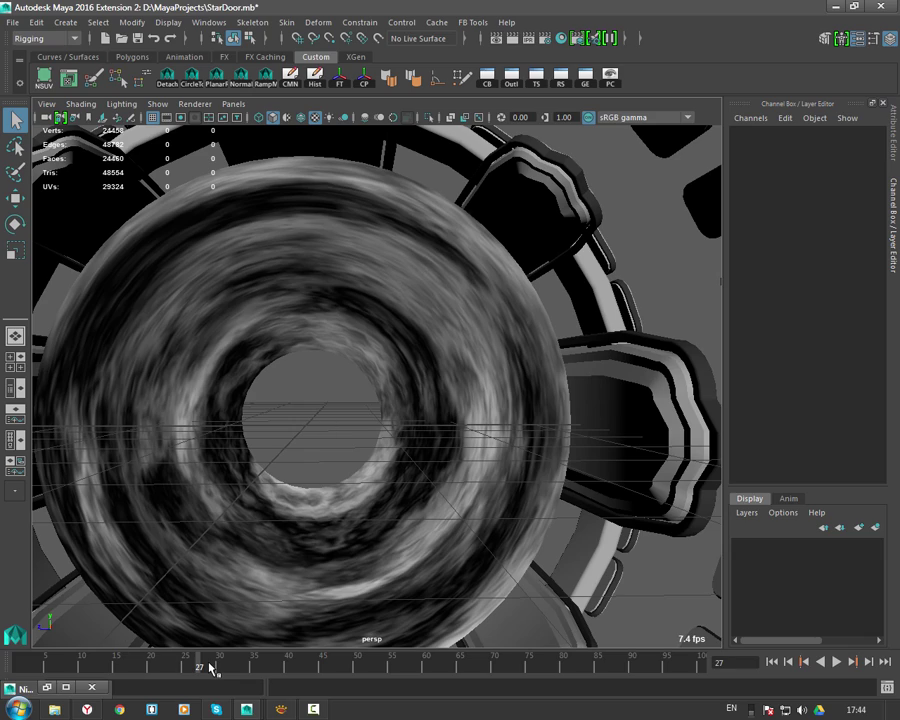
Frame the whole stargate, deselect the cylinder, and save StarDoor.mb.
click(330, 314)
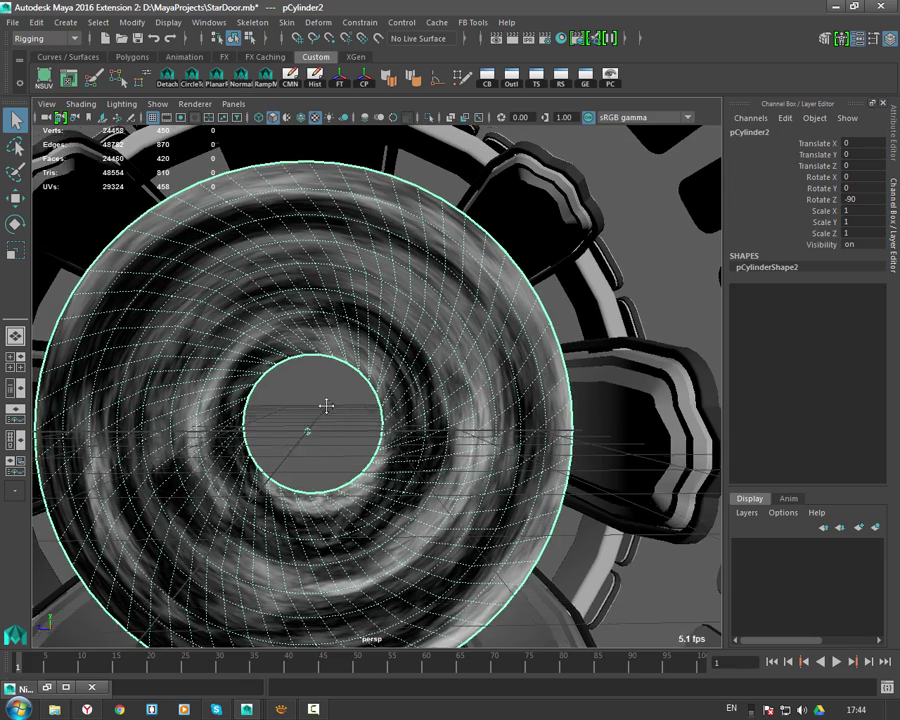
alt+right_drag(326, 405, 282, 362)
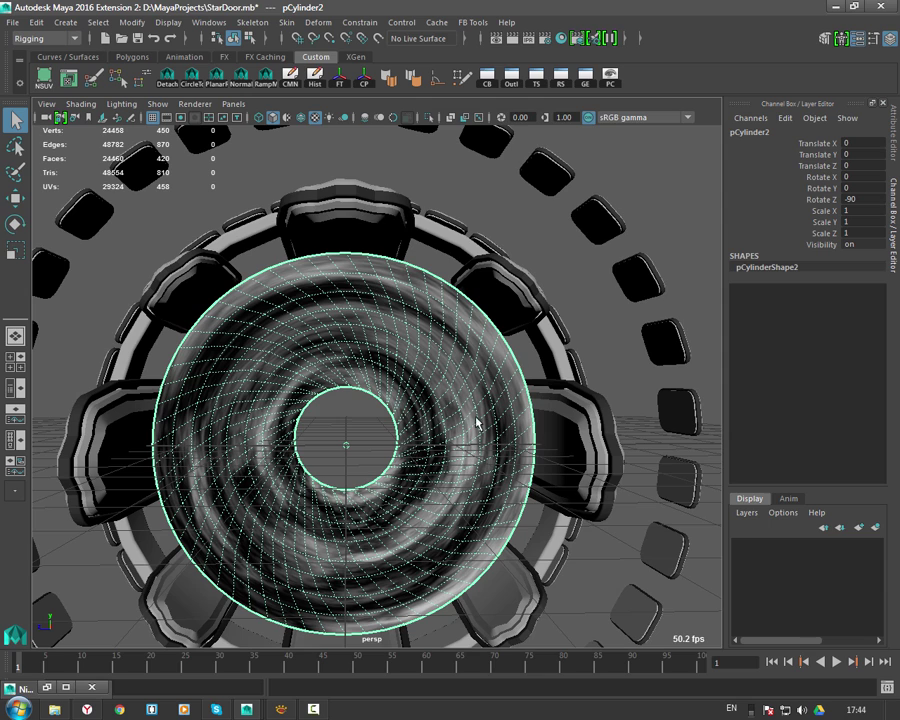
right_drag(435, 300, 556, 248)
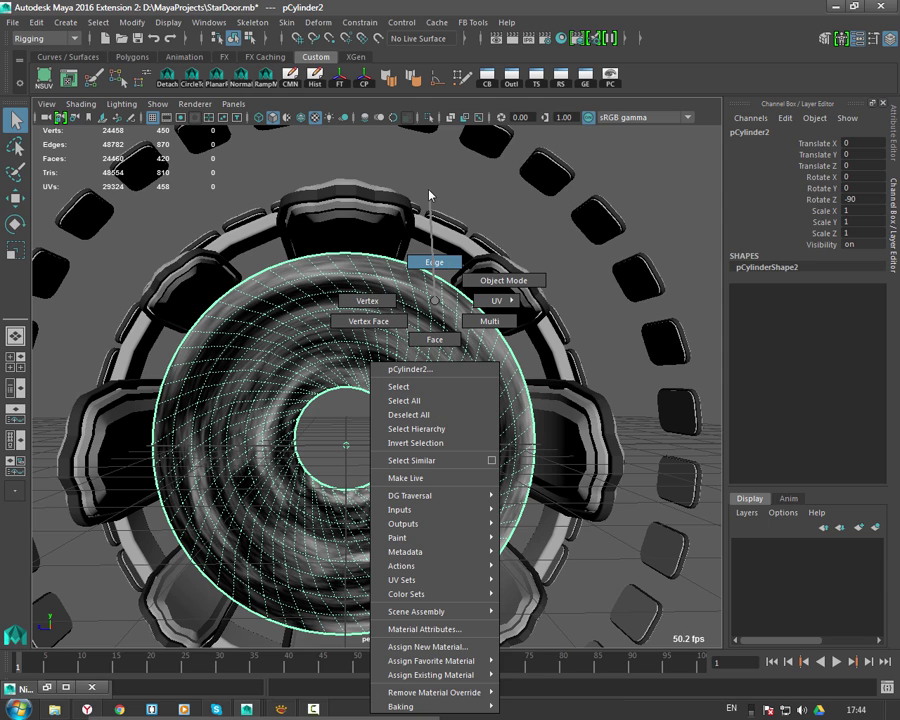
click(584, 295)
alt+right_drag(584, 295, 480, 261)
alt+drag(480, 261, 450, 316)
click(449, 320)
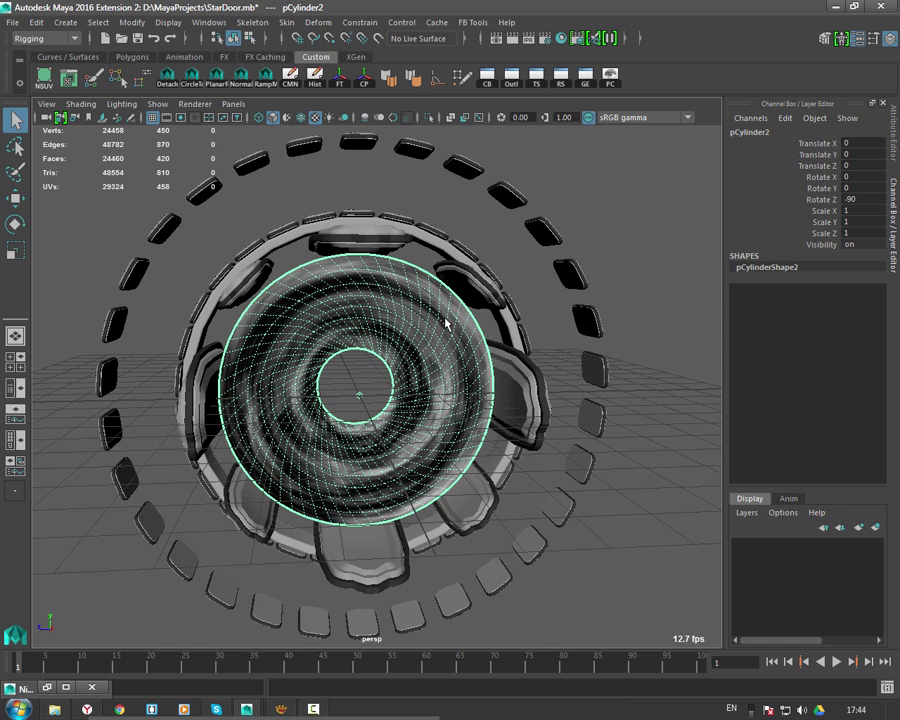
click(358, 377)
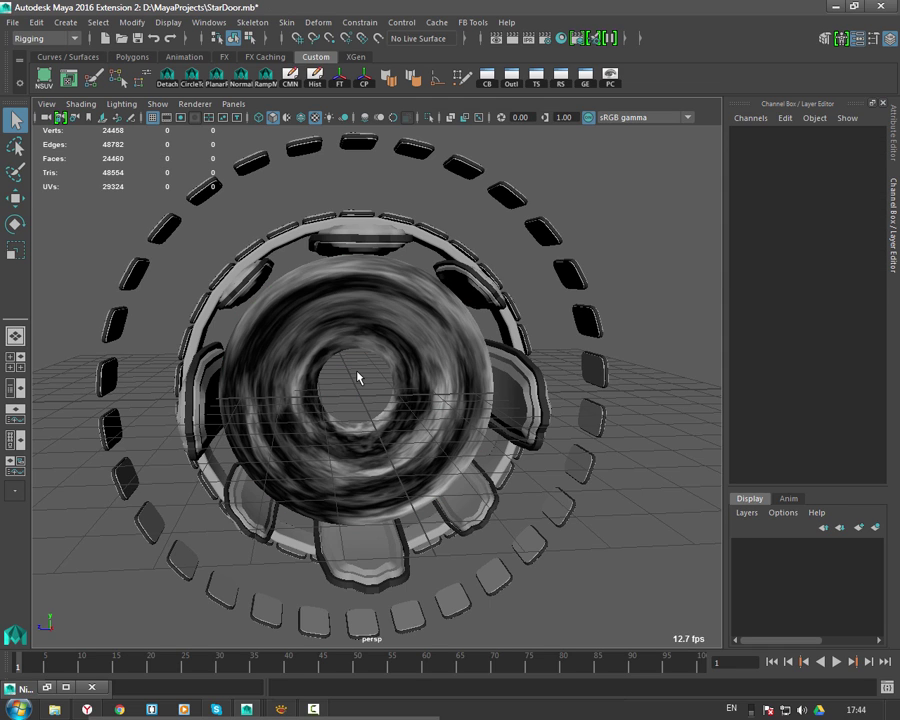
key(ctrl+s)
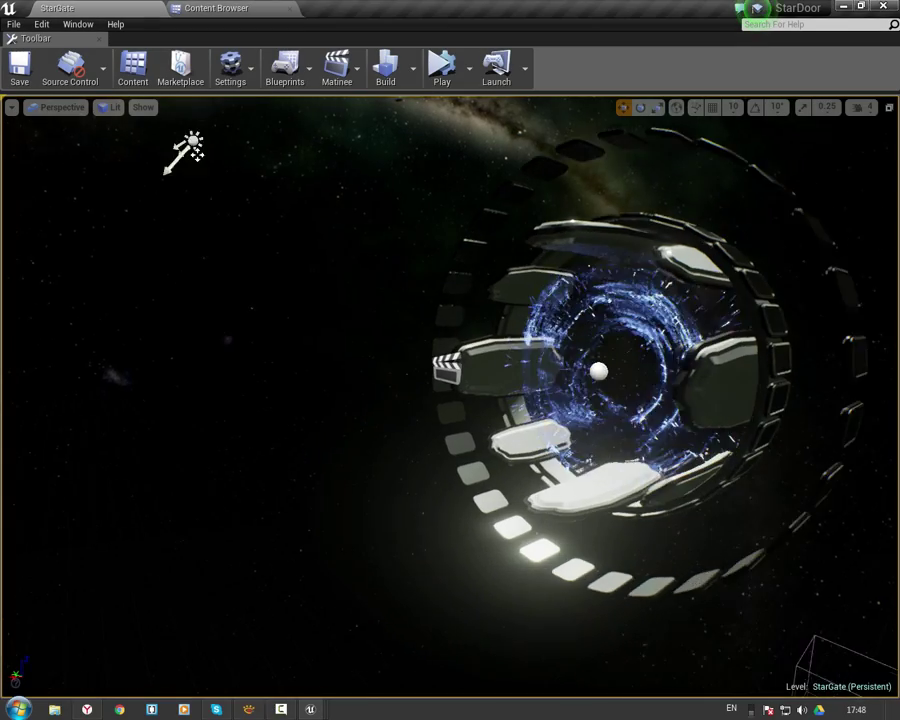
Fly the viewport close to the stargate and switch to the Content Browser's StarDoor Materials folder.
drag(183, 152, 240, 110)
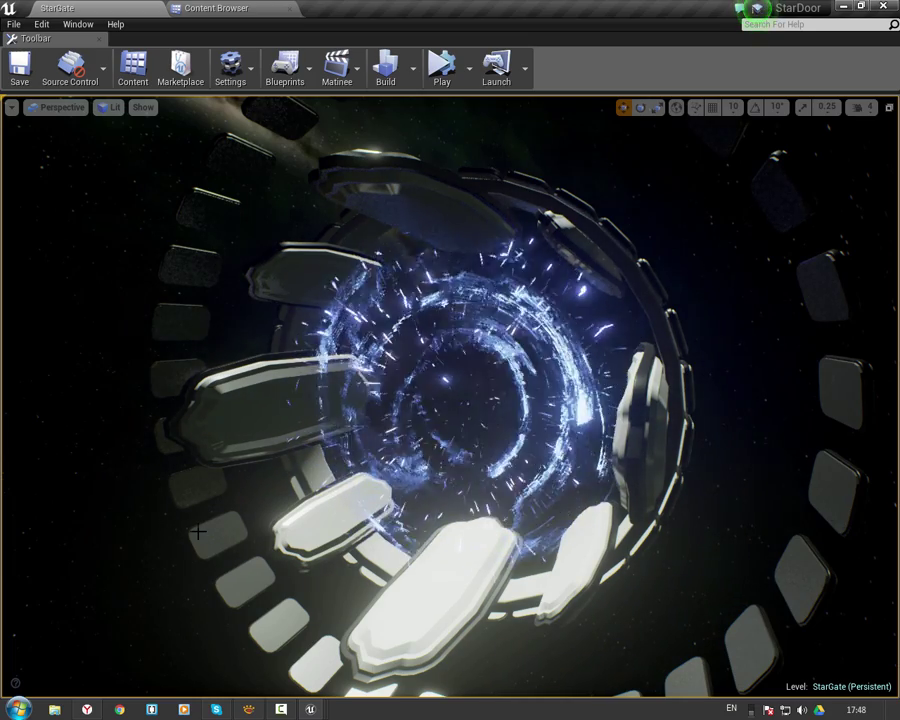
click(220, 8)
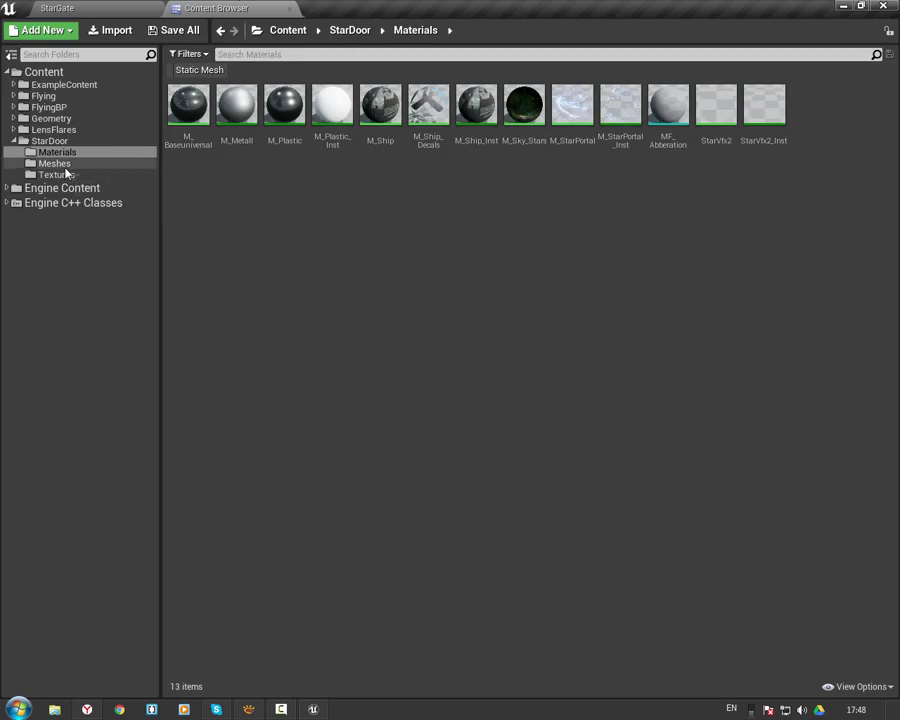
Add a new Material in StarDoor Meshes, name it M_StarGateVfx, and open it in the material editor.
click(55, 163)
click(430, 133)
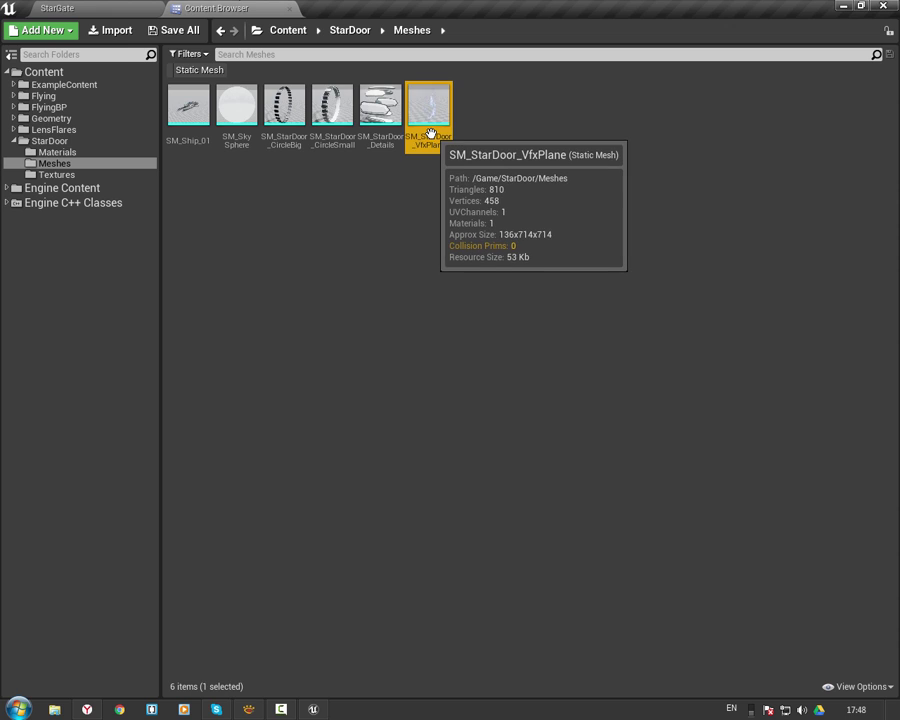
click(478, 207)
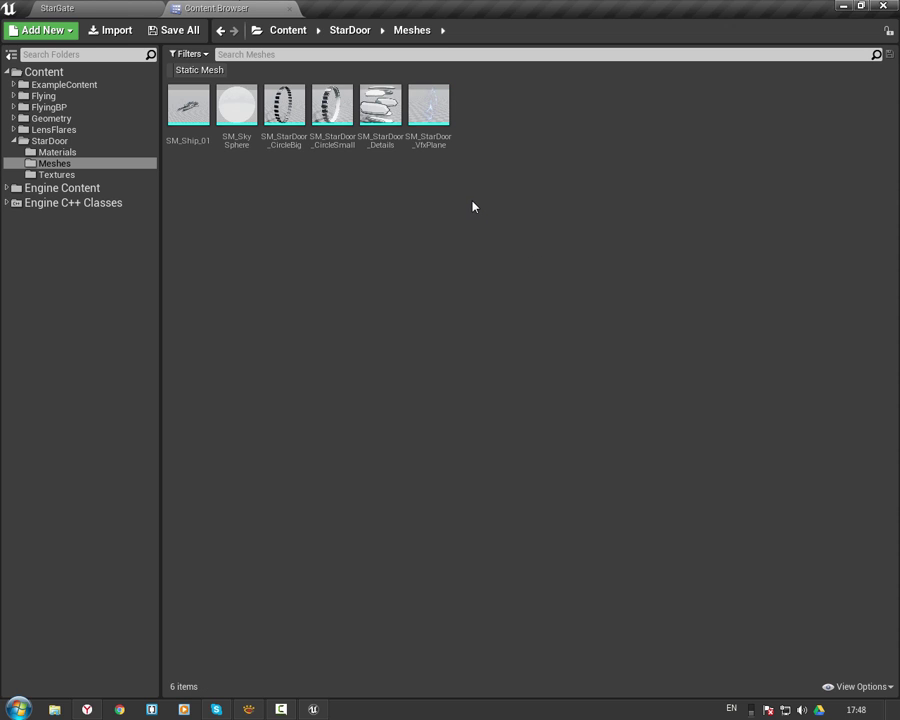
right_click(472, 203)
click(519, 384)
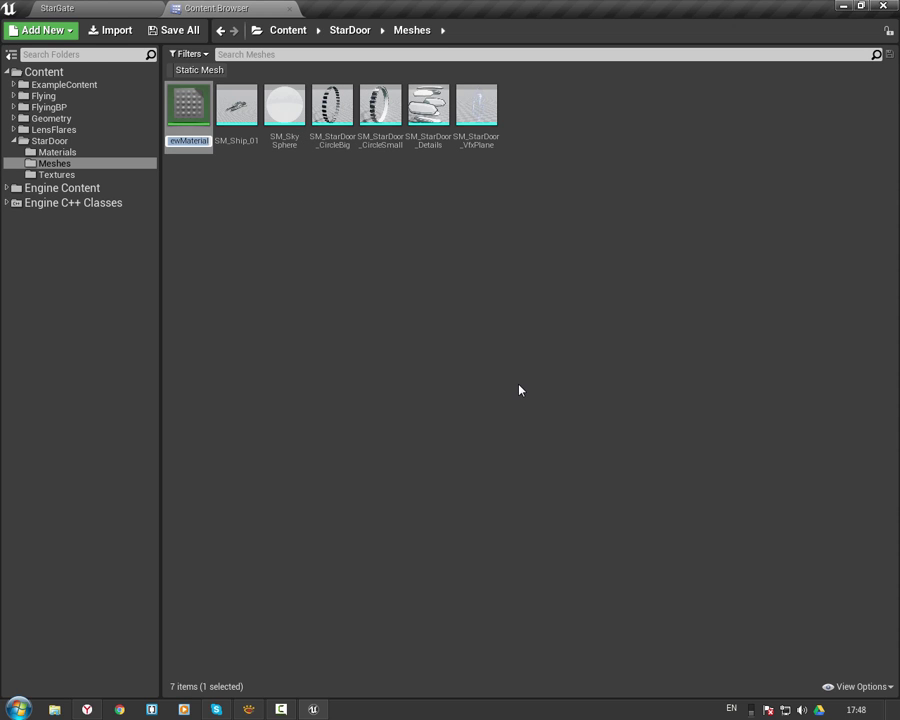
text(M_)
text(Star)
text(Gate)
text(Vfx)
key(Return)
double_click(202, 126)
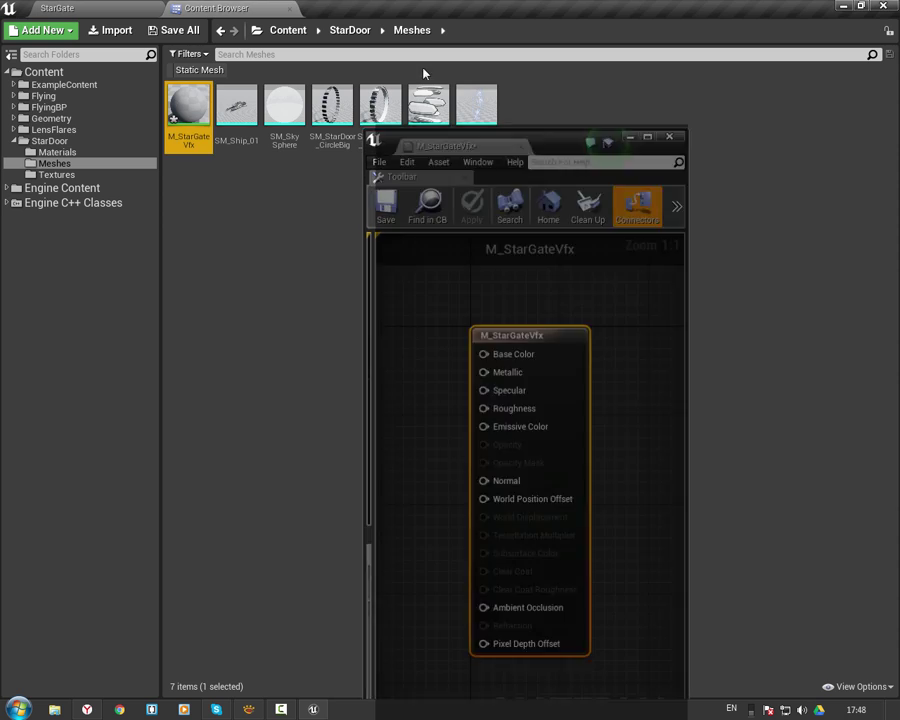
Dock the Material Editor as a full tab and reveal its preview and Details panels.
drag(457, 143, 350, 8)
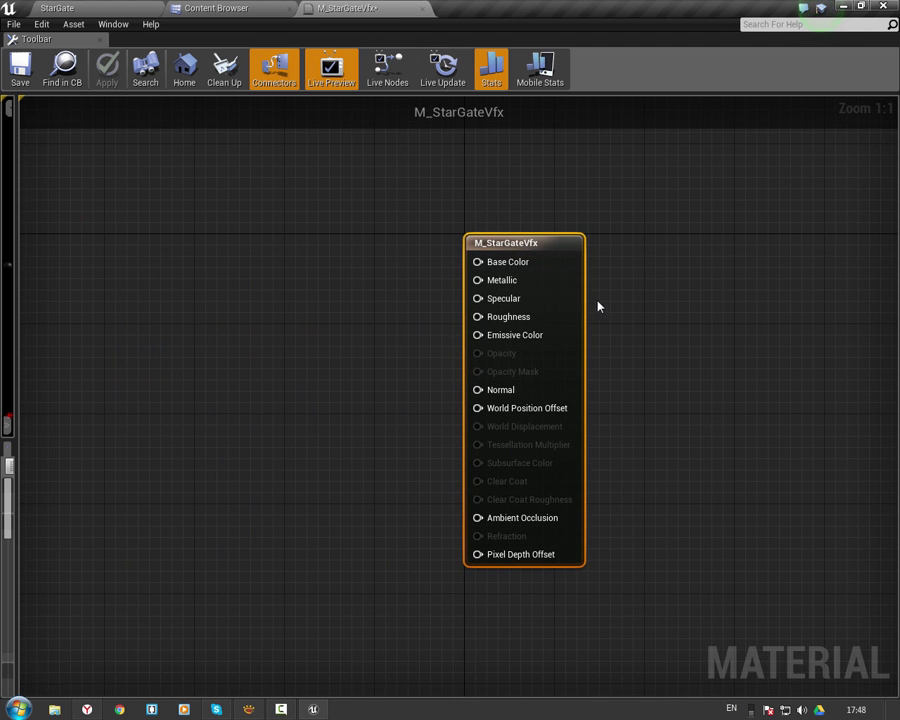
drag(497, 322, 733, 299)
right_click(160, 366)
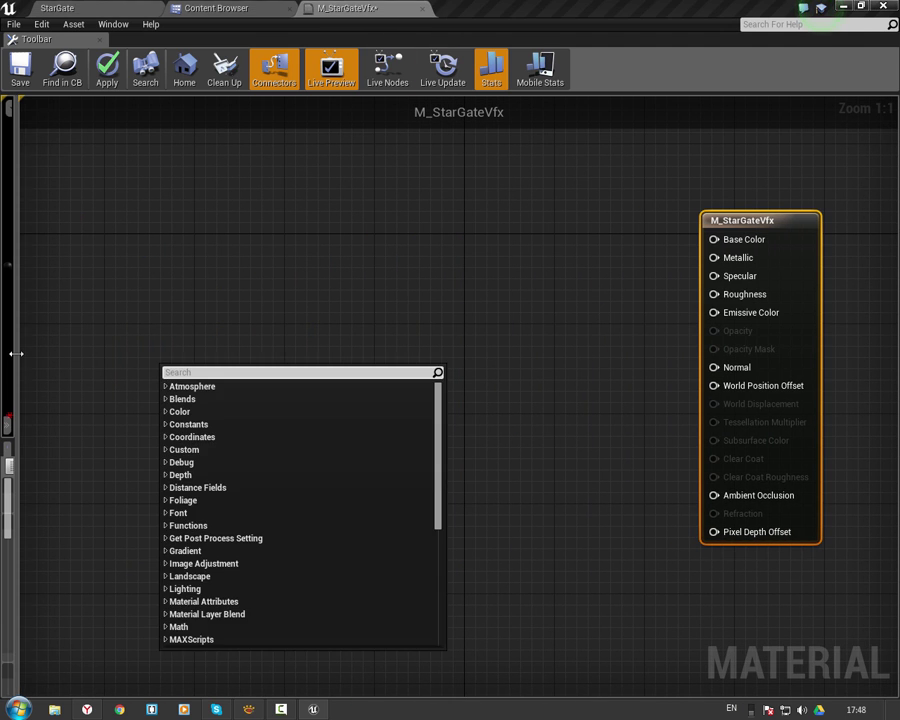
drag(16, 353, 327, 380)
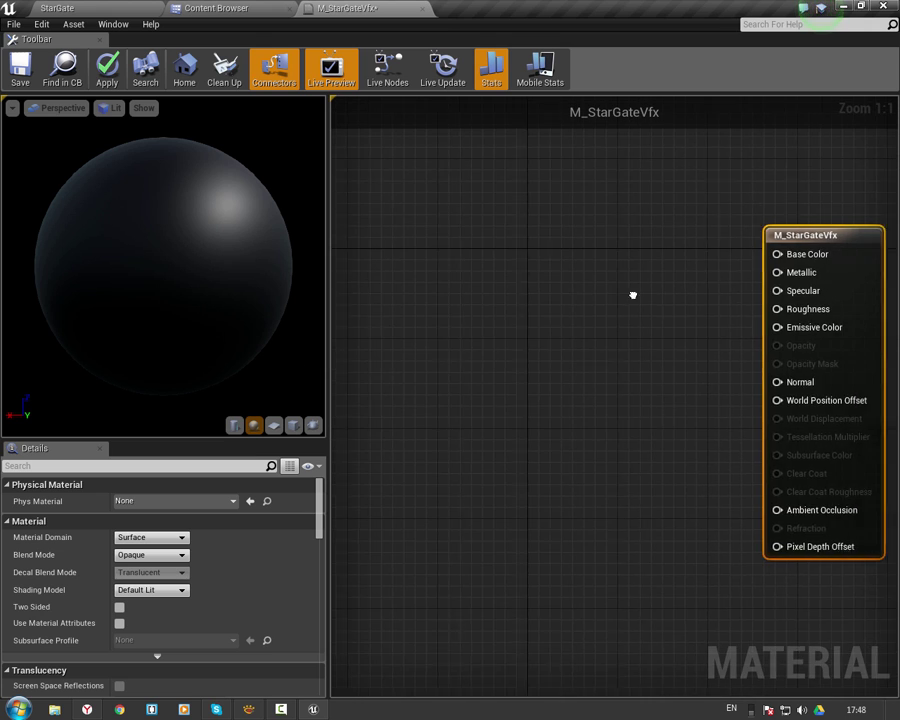
right_drag(633, 295, 502, 294)
scroll(458, 304, down, 1)
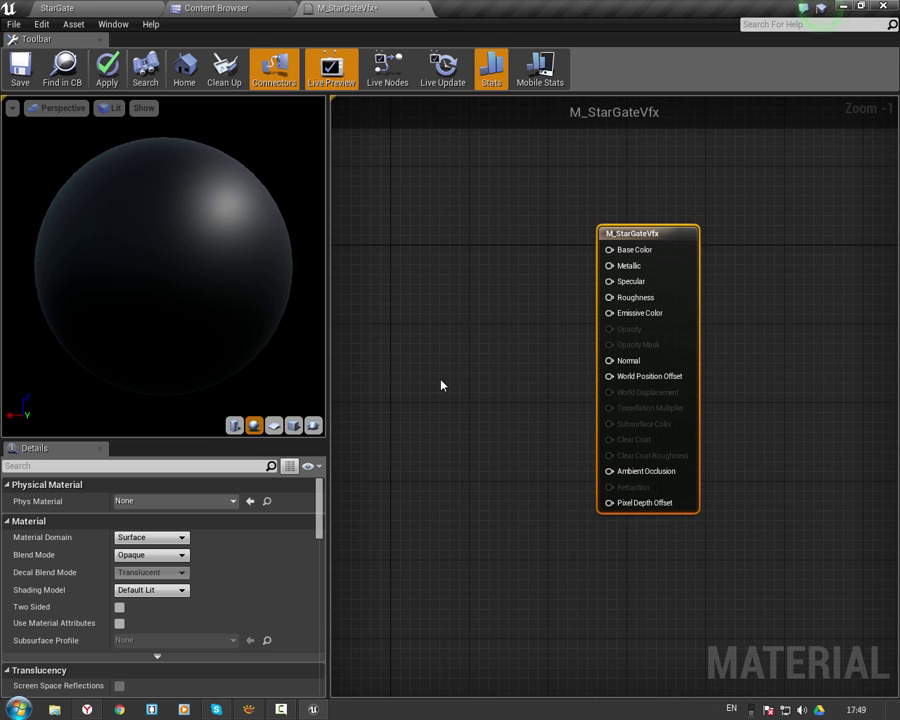
right_drag(454, 367, 497, 390)
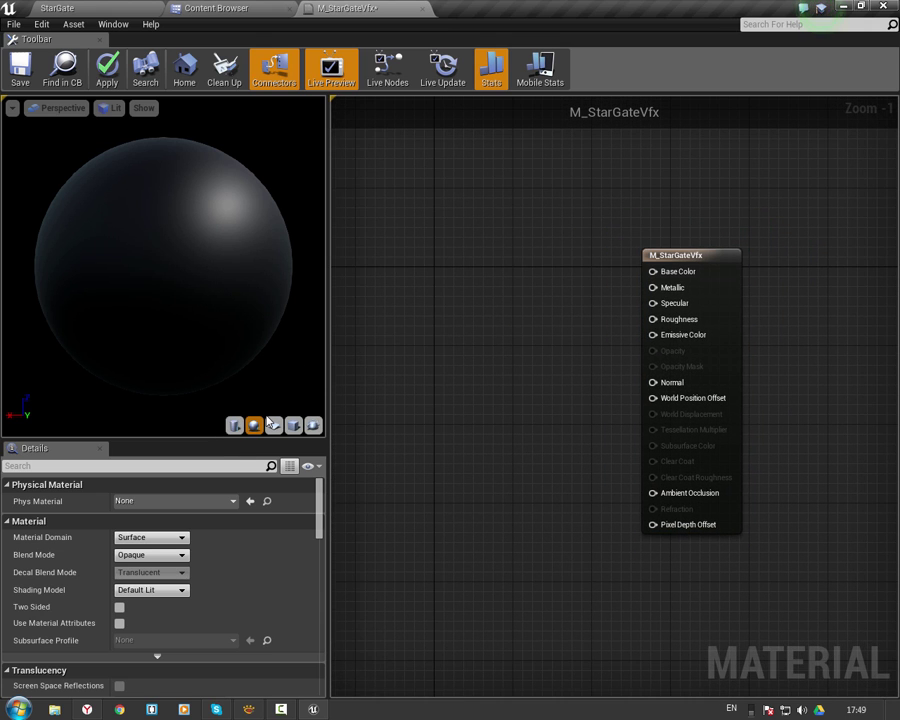
Set Blend Mode to Translucent and Shading Model to Unlit in the Details panel.
click(128, 560)
click(150, 585)
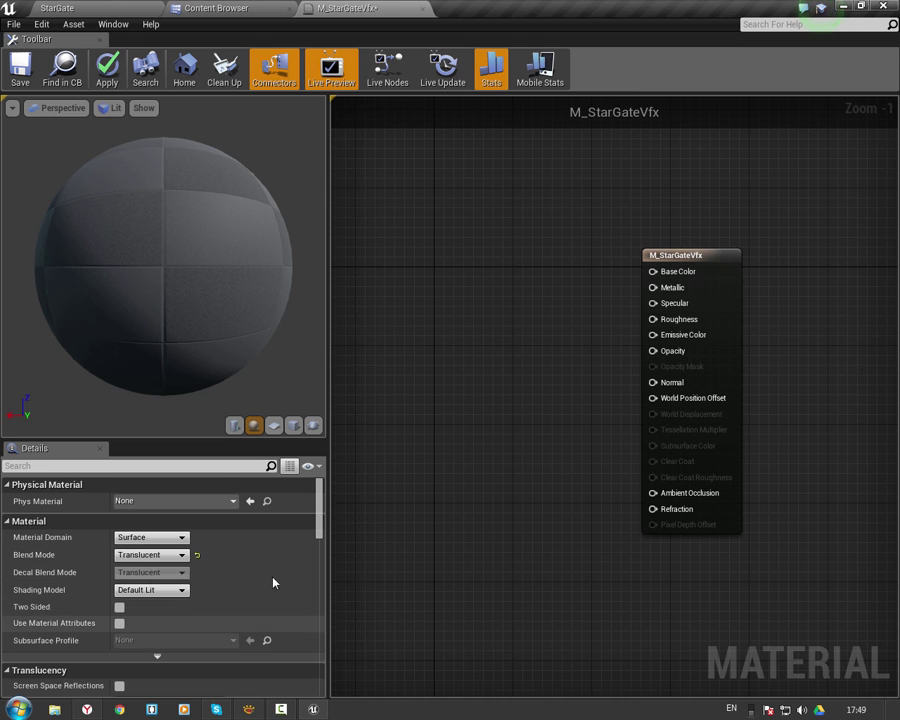
right_drag(422, 510, 456, 520)
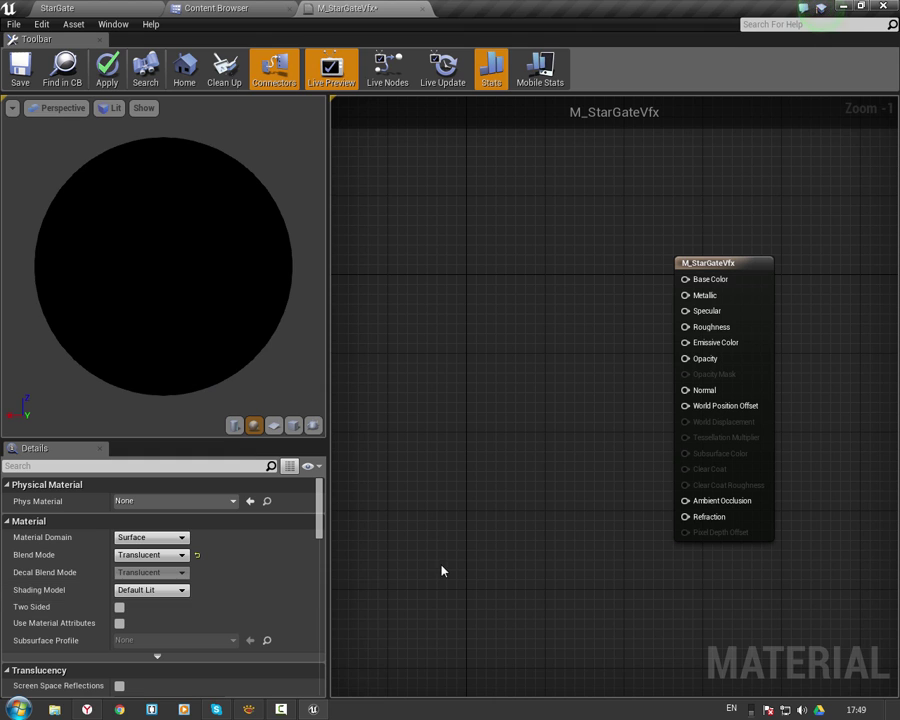
click(150, 590)
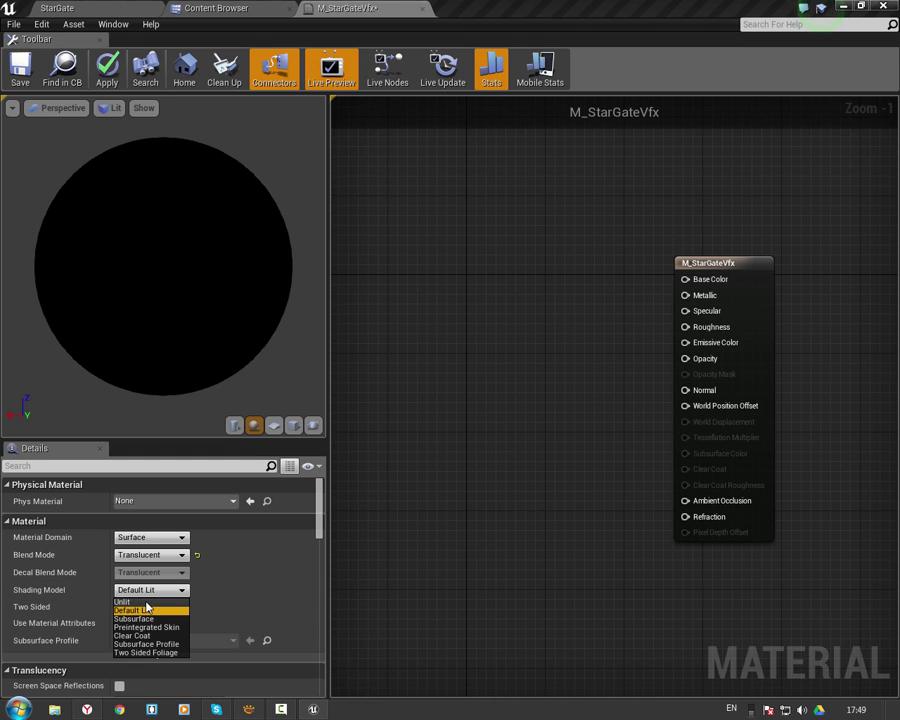
click(130, 601)
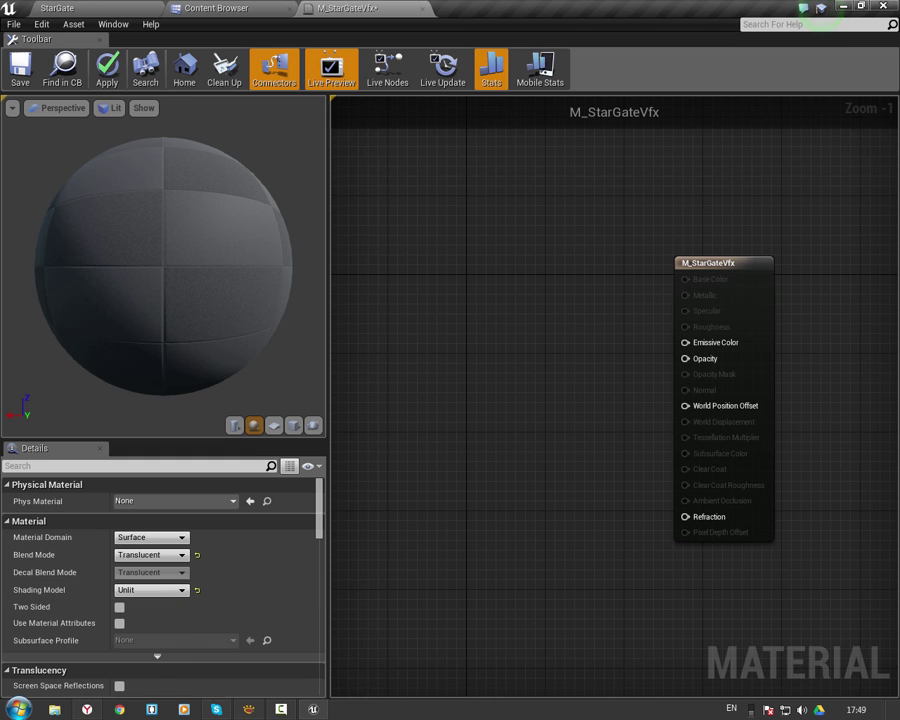
right_drag(332, 556, 360, 568)
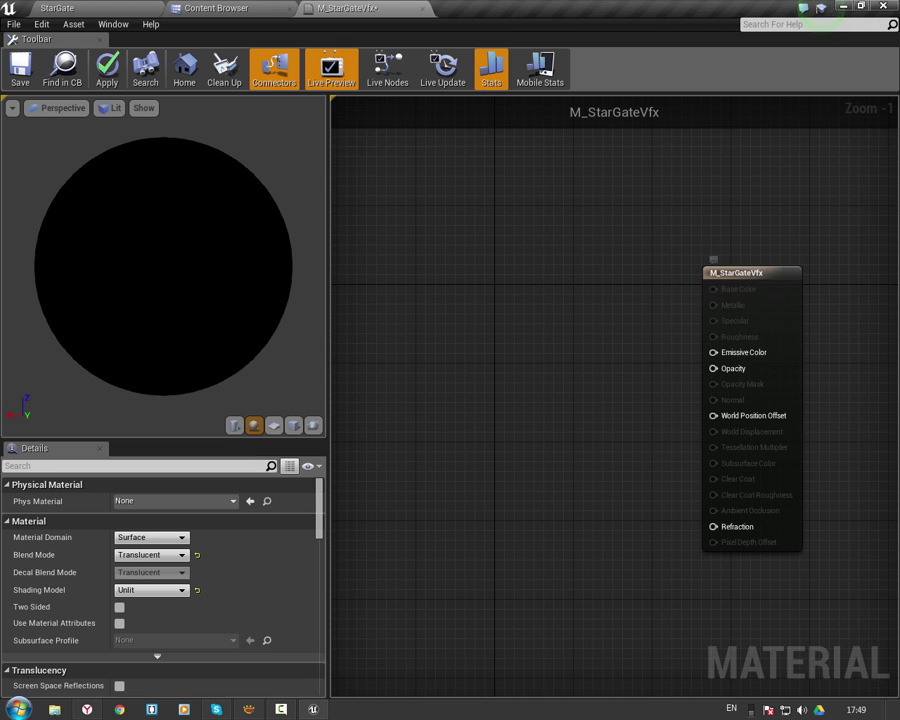
right_drag(635, 422, 658, 446)
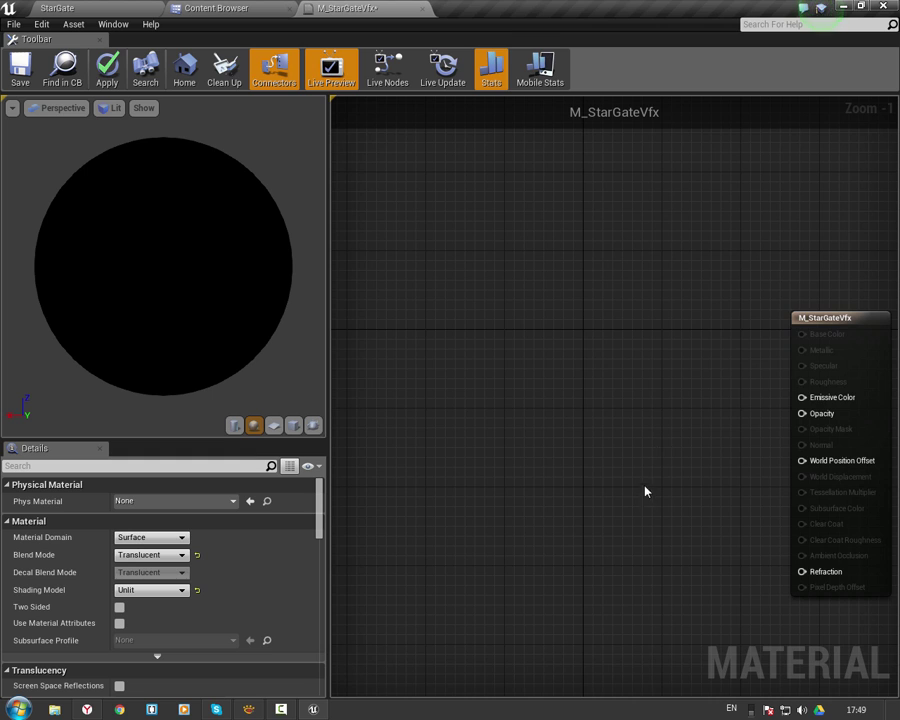
right_drag(642, 486, 570, 512)
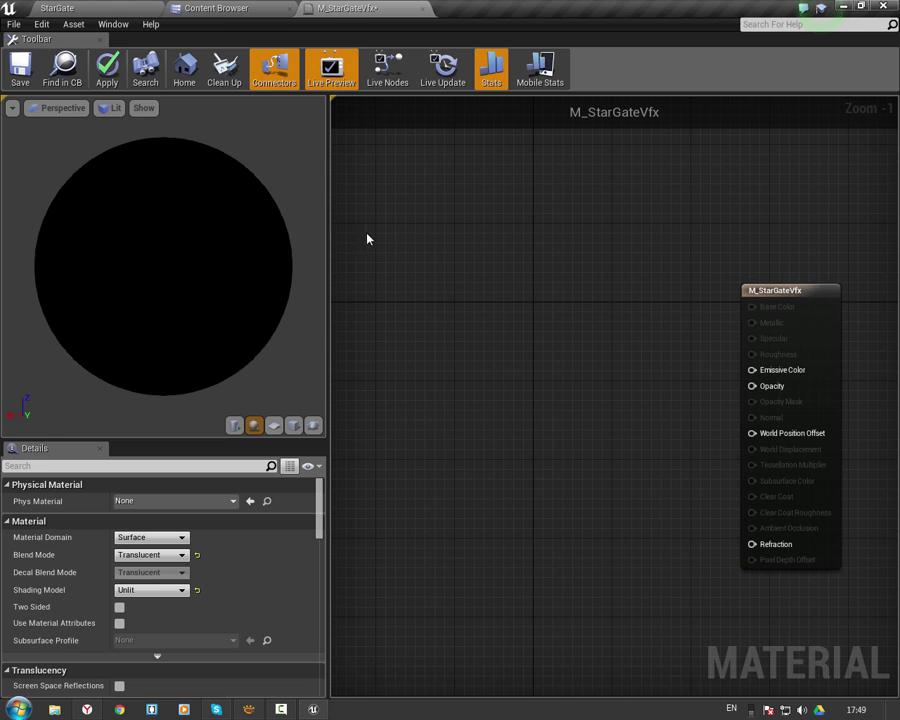
drag(330, 263, 309, 256)
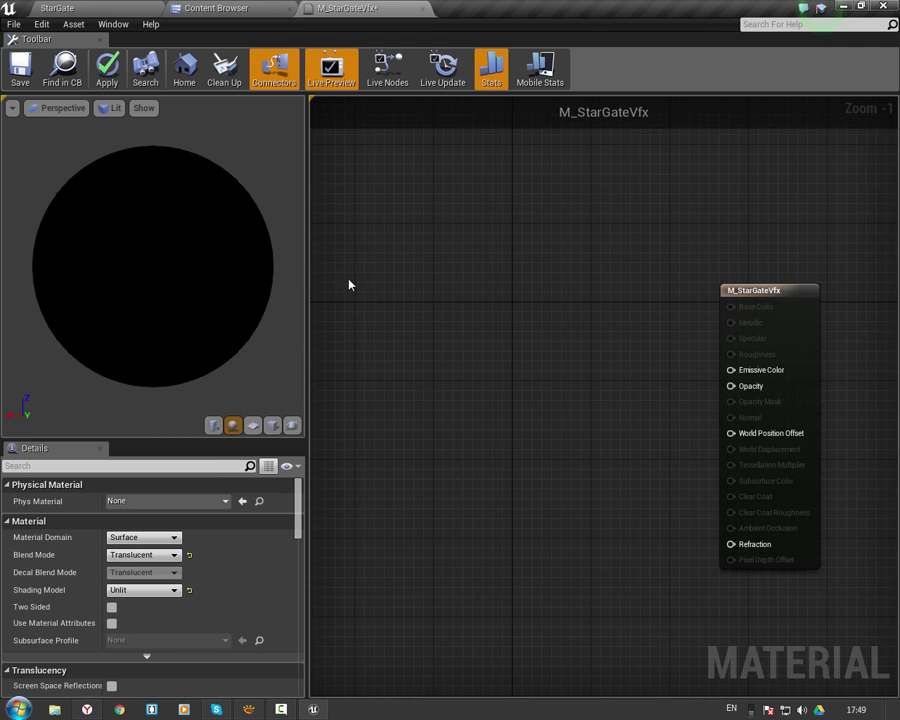
right_drag(349, 283, 420, 302)
right_drag(566, 349, 572, 270)
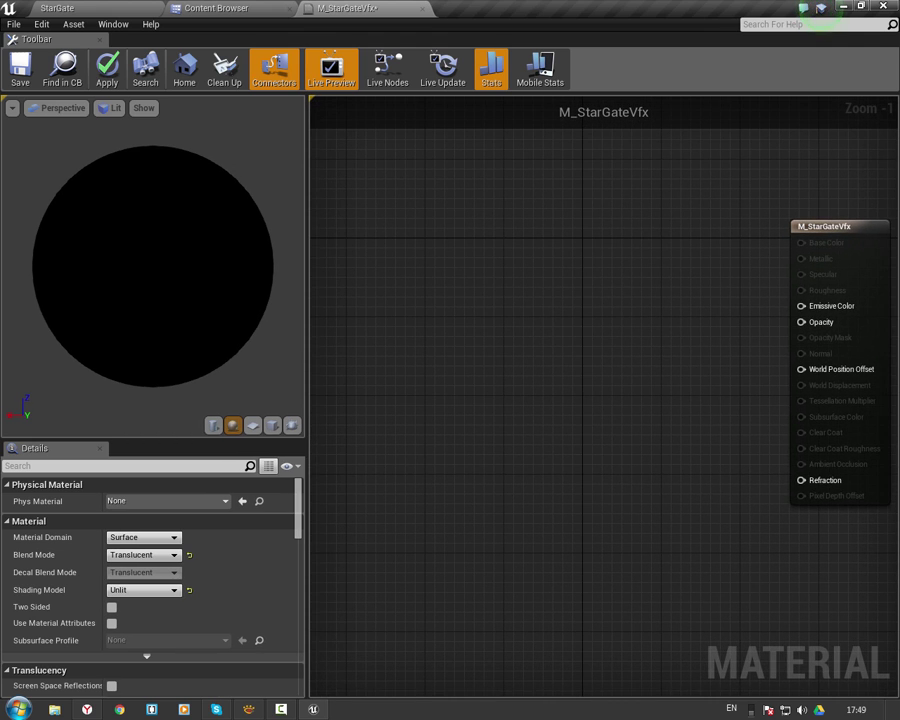
Drag T_LightingTile_01 and T_Ice_Noise from the StarDoor Textures folder into the material graph.
click(215, 8)
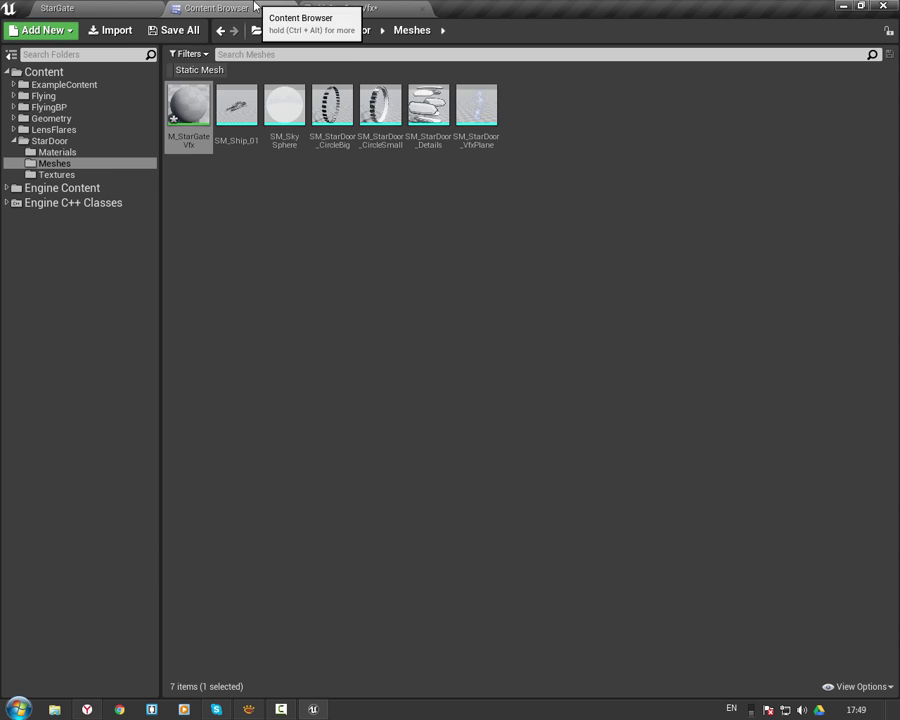
click(88, 174)
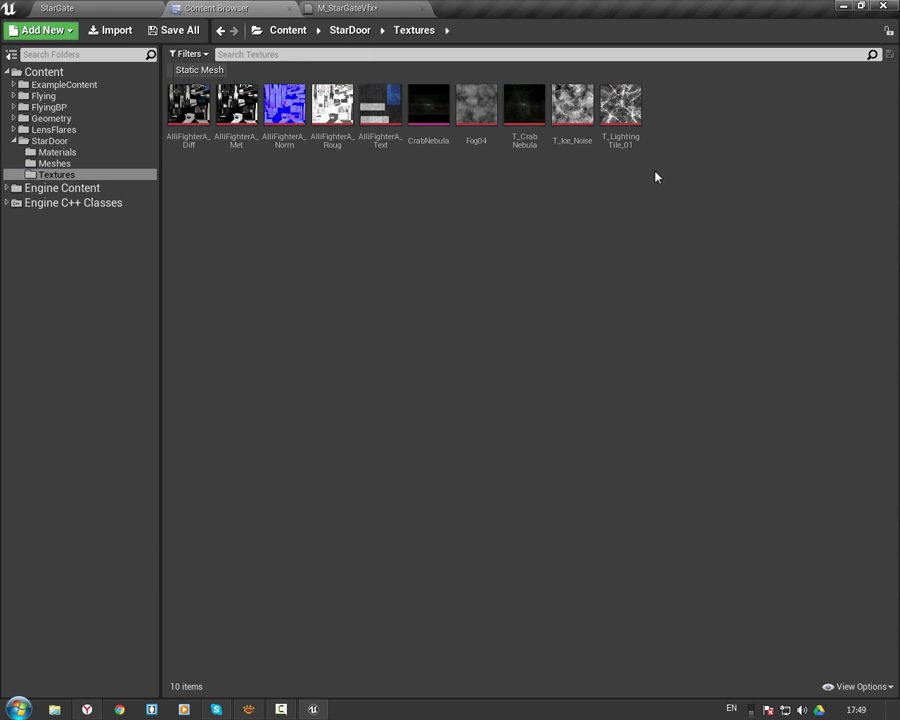
click(621, 112)
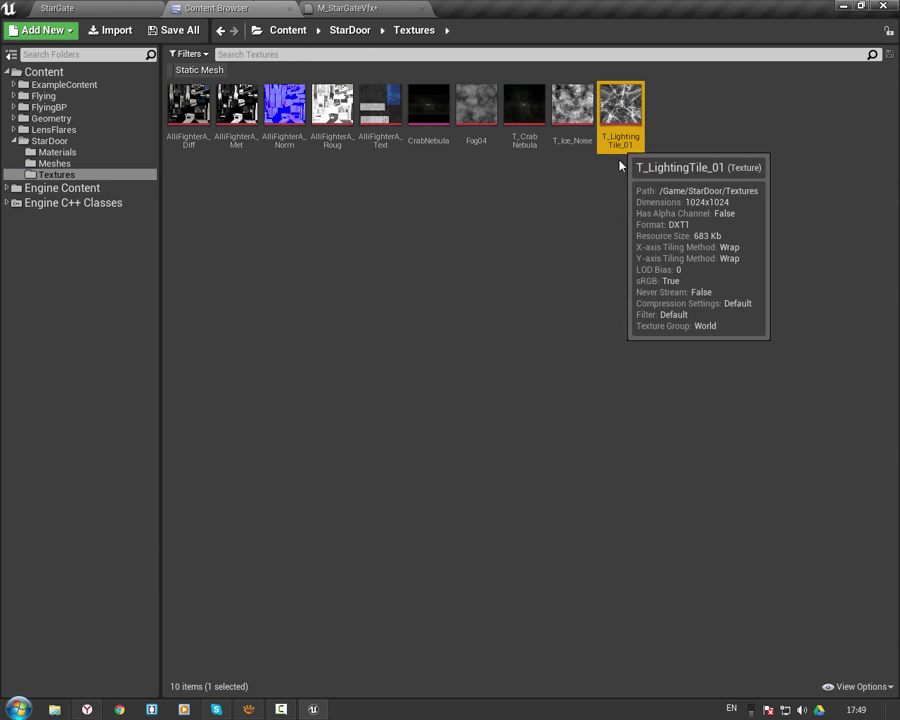
ctrl+click(576, 105)
mouse_move(476, 117)
mouse_down()
mouse_move(340, 4)
mouse_move(452, 331)
mouse_up()
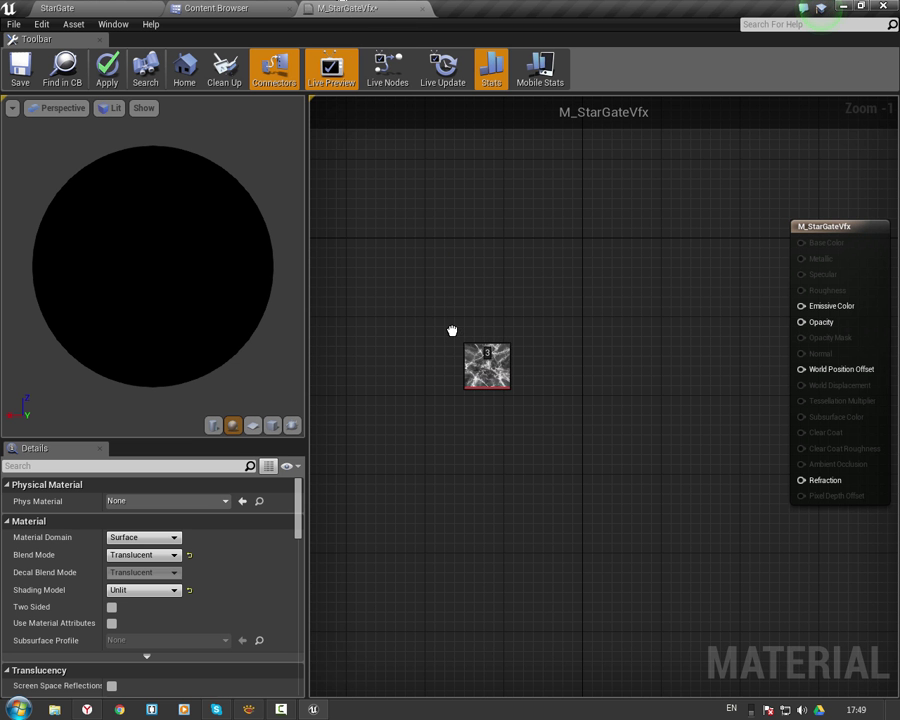
drag(390, 327, 452, 332)
Delete the T_Ice_Noise sample and arrange the remaining lightning Texture Sample node.
drag(626, 468, 444, 464)
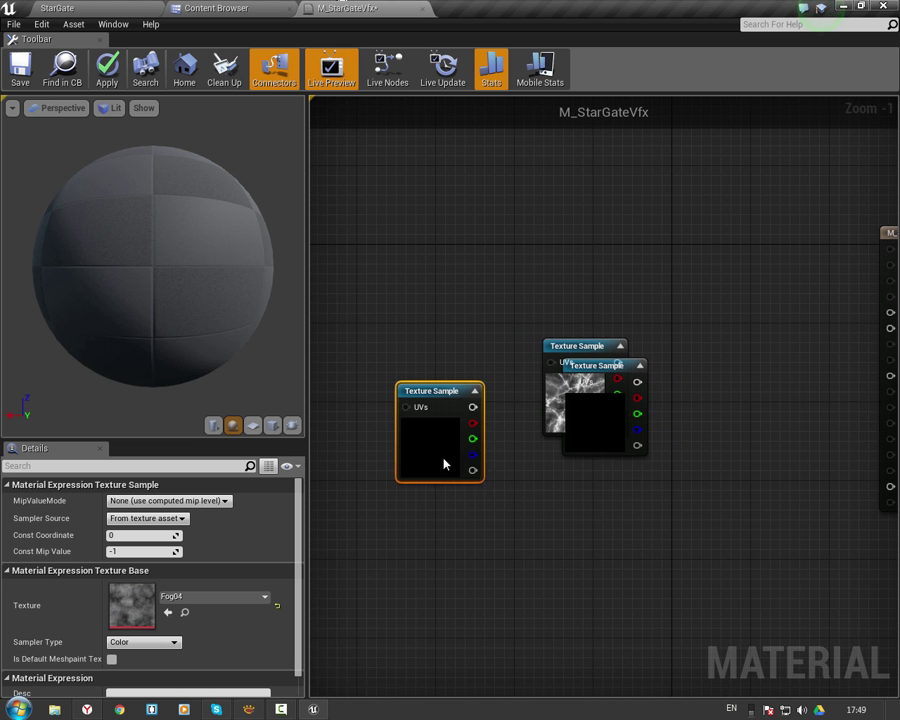
drag(601, 457, 568, 519)
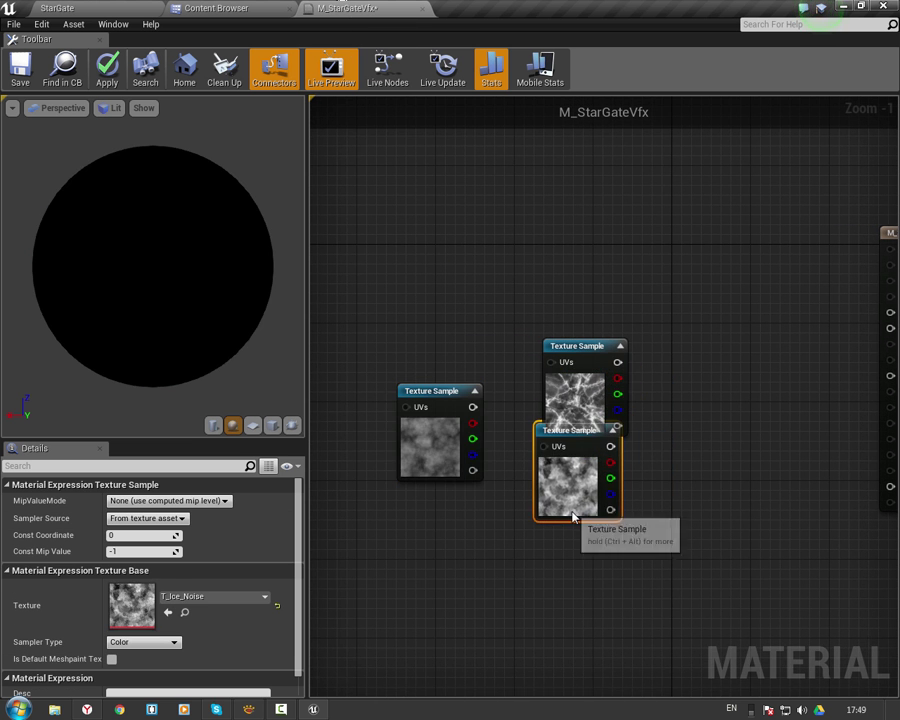
click(452, 472)
click(547, 500)
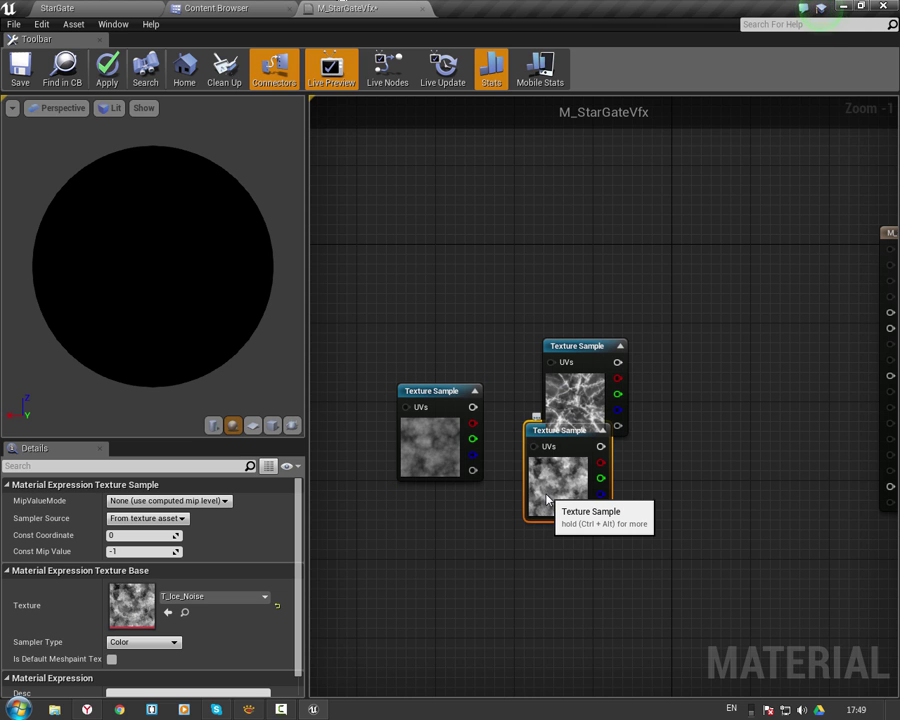
key(Delete)
drag(466, 431, 386, 452)
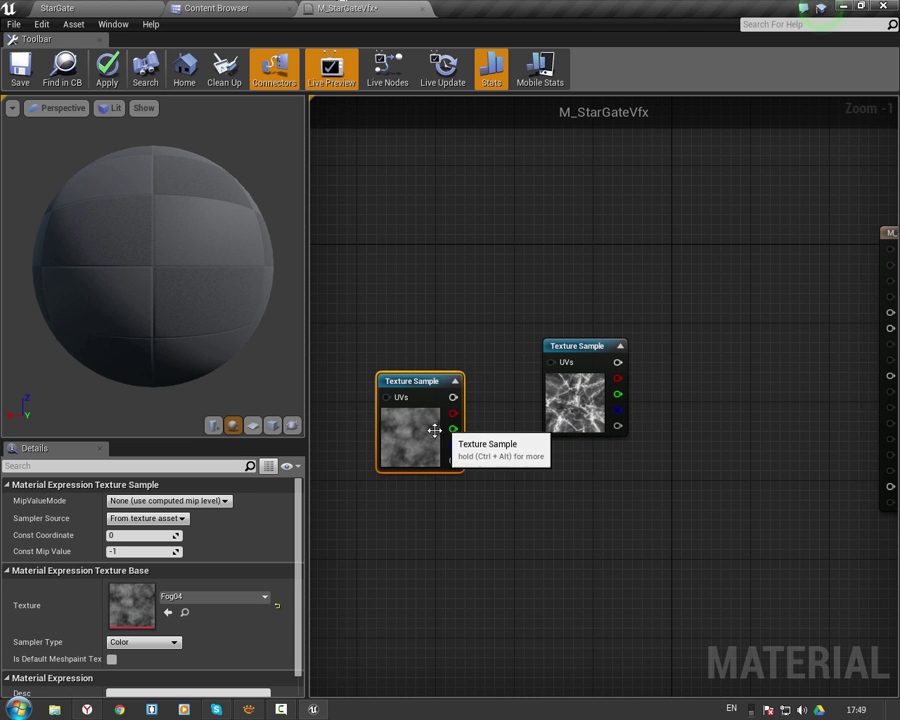
right_drag(386, 452, 526, 456)
right_drag(650, 440, 475, 462)
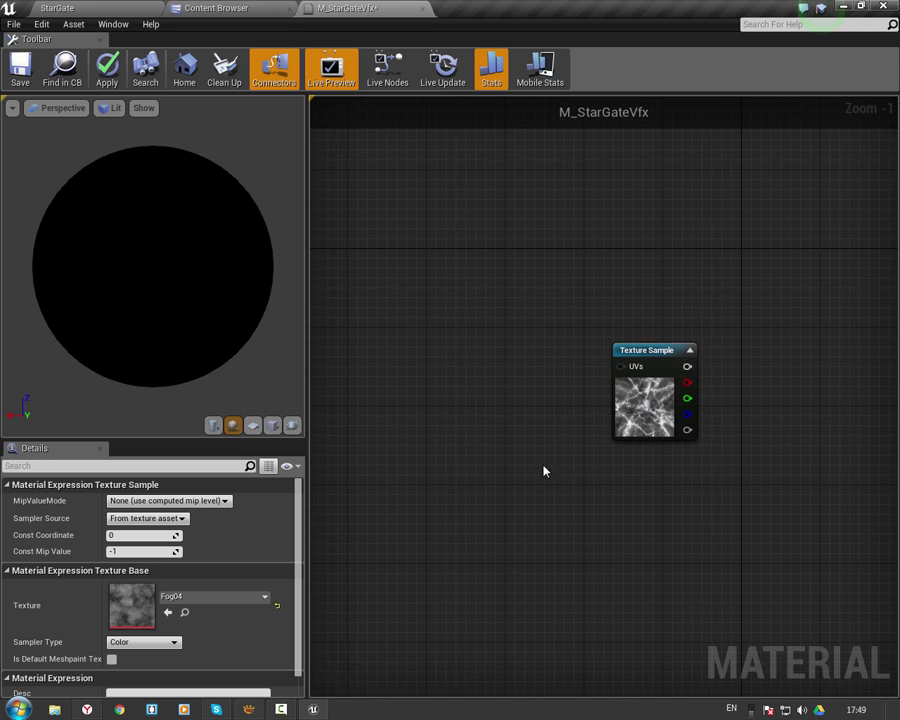
drag(650, 420, 502, 354)
Position the T_LightingTile_01 Texture Sample to the left of the material result node.
click(593, 417)
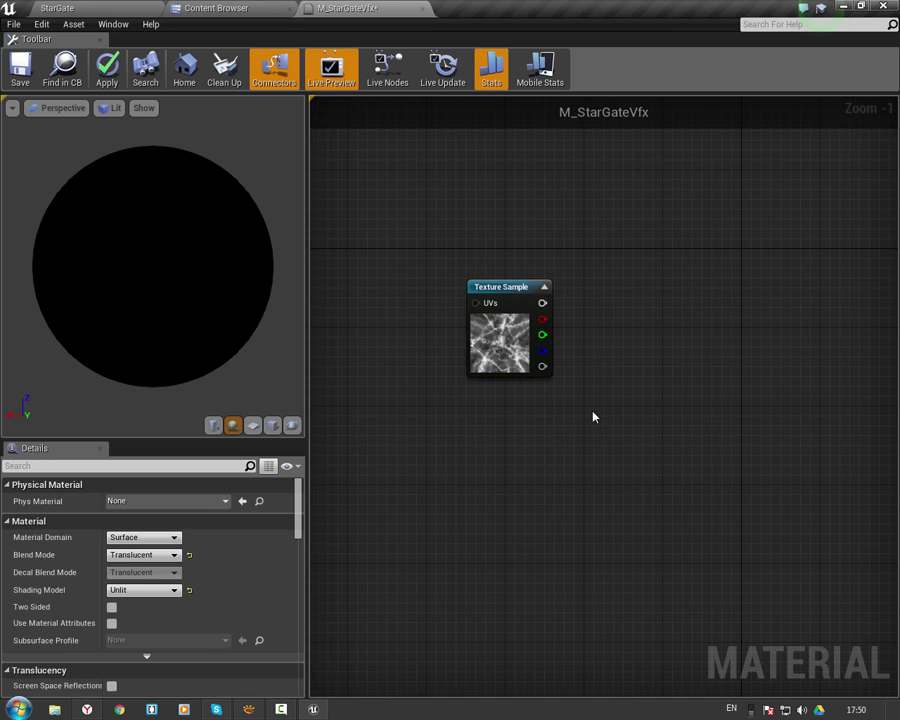
right_drag(610, 360, 570, 374)
drag(472, 352, 577, 409)
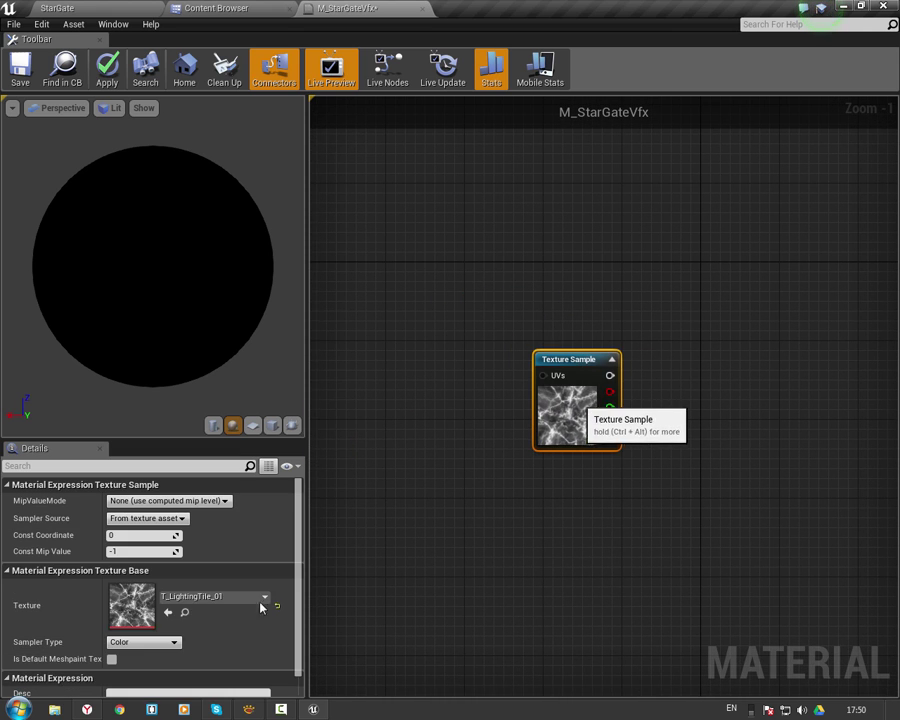
scroll(140, 660, down, 1)
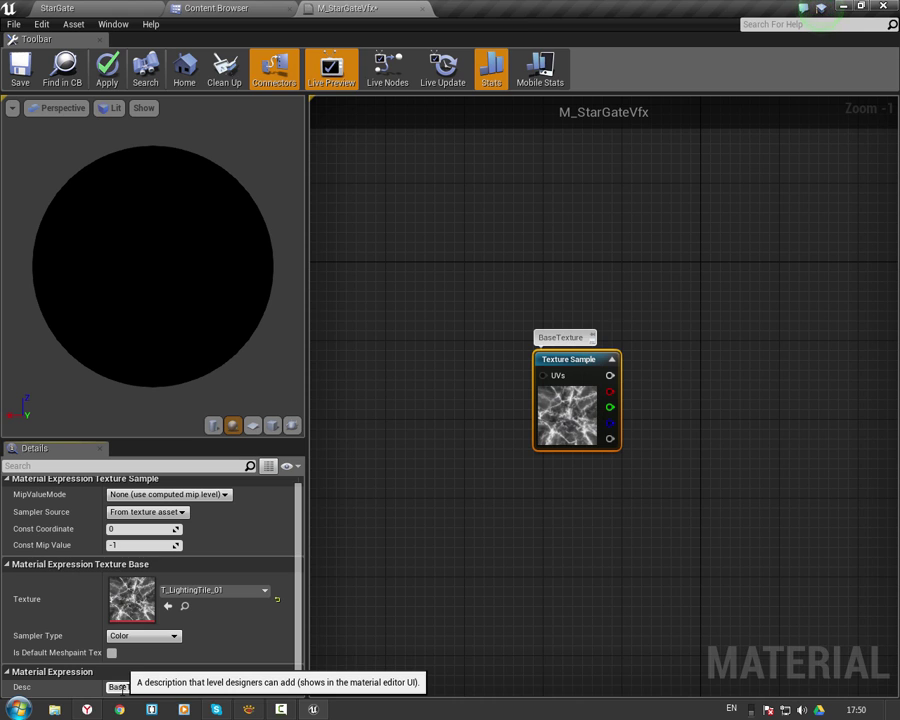
click(566, 643)
right_drag(605, 559, 477, 405)
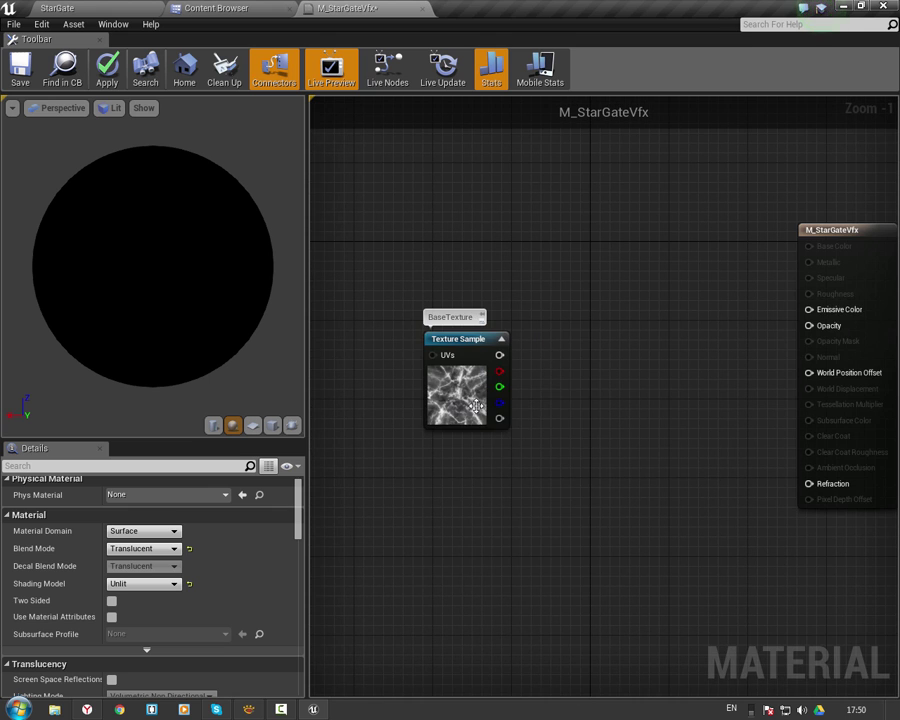
drag(477, 405, 416, 392)
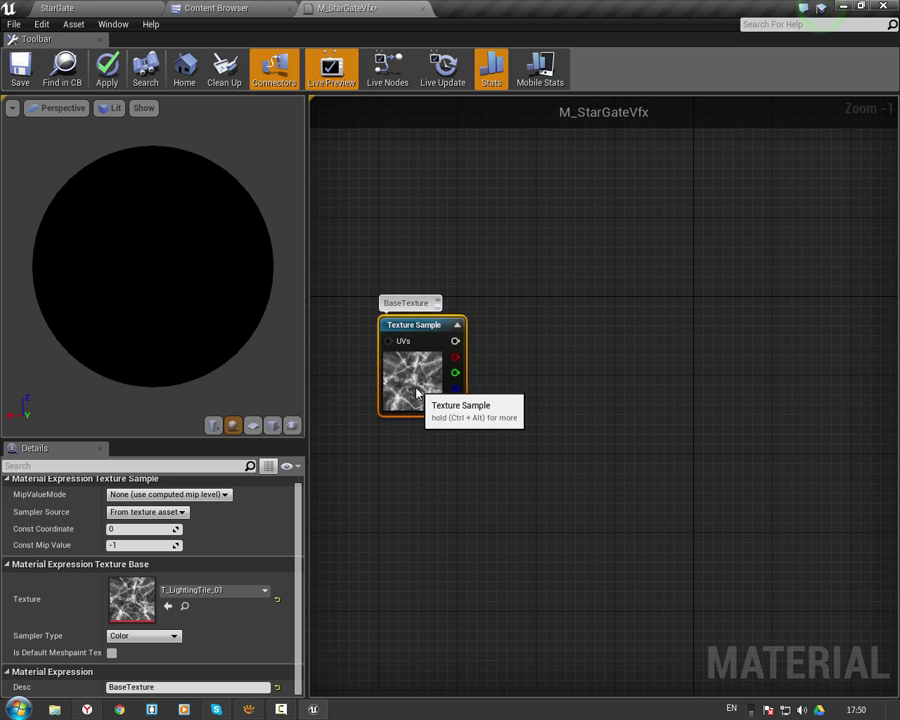
click(617, 408)
right_drag(617, 408, 574, 411)
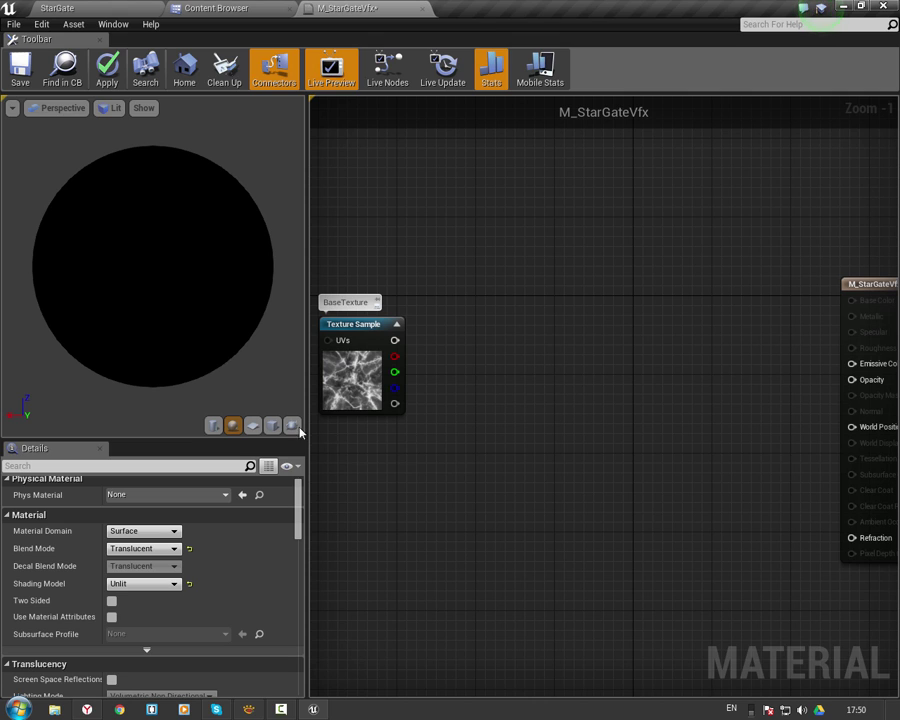
Switch the material preview from the sphere to the cube and nudge the node down.
click(272, 425)
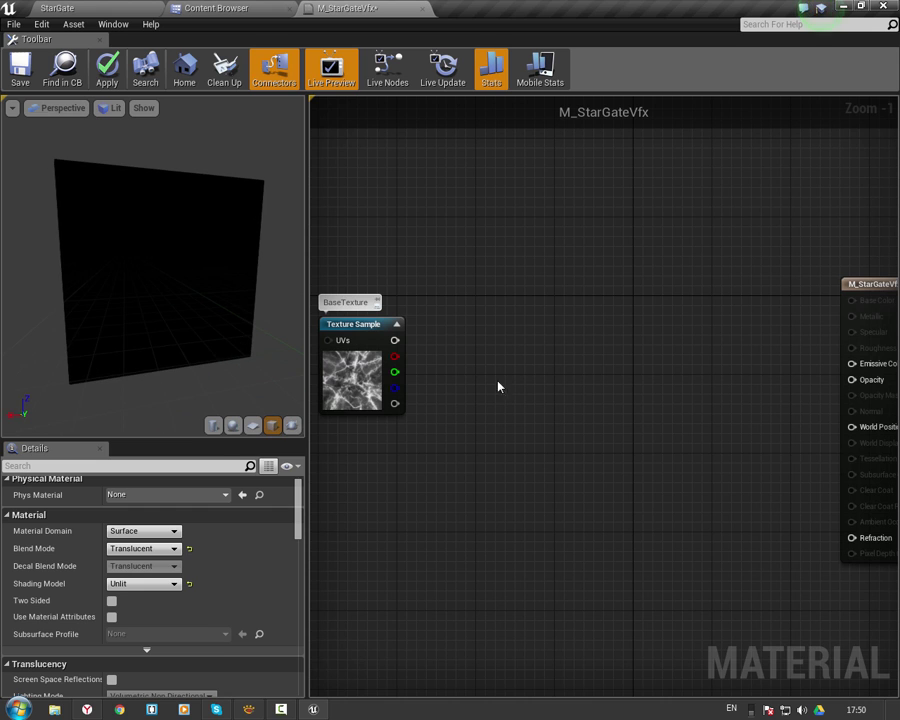
right_drag(498, 386, 519, 402)
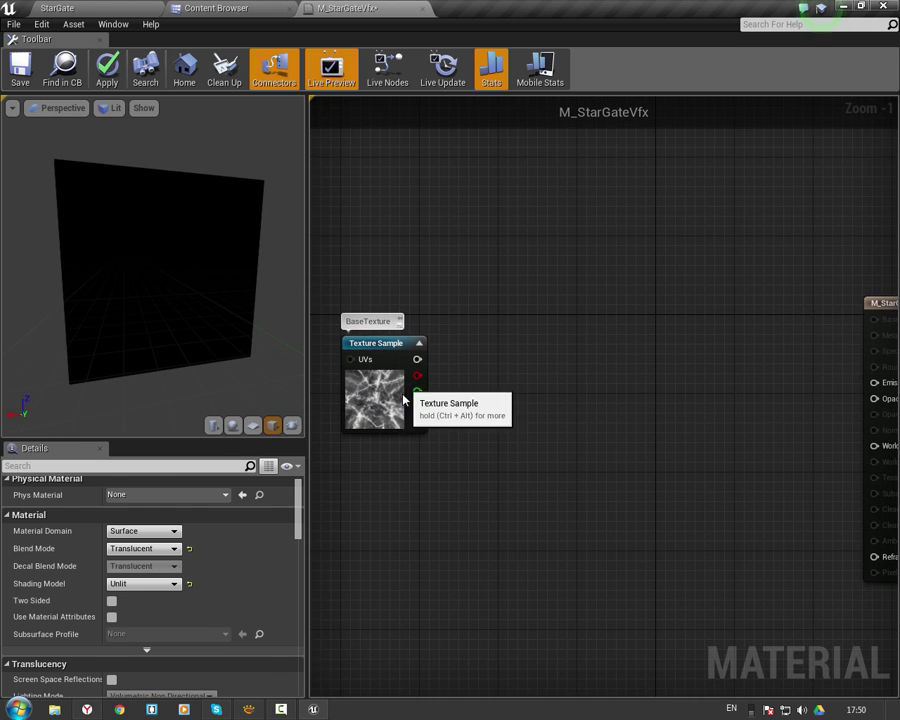
drag(412, 401, 413, 432)
right_drag(439, 251, 492, 259)
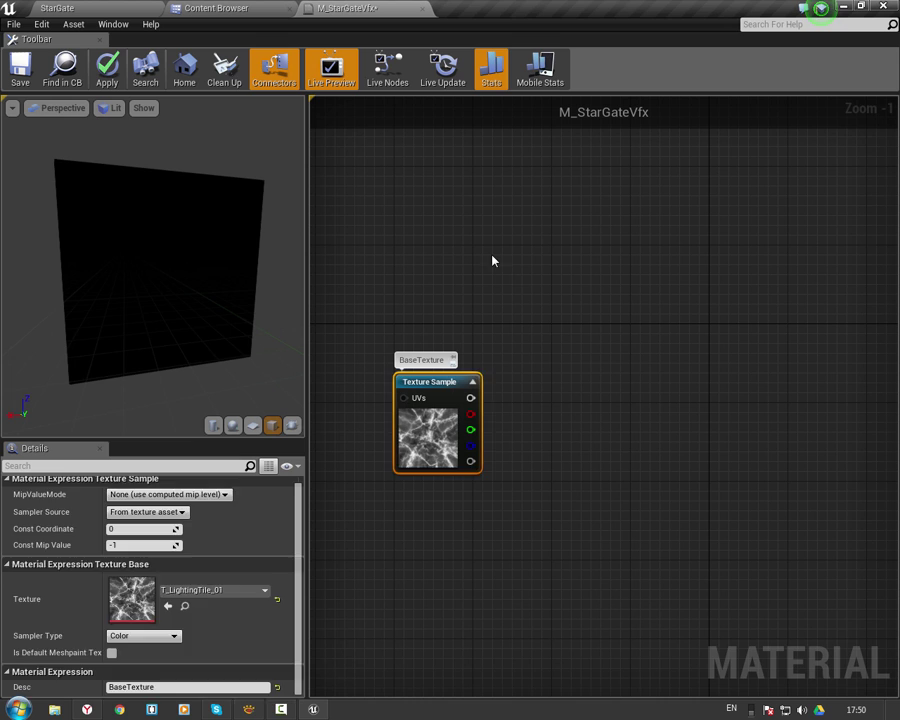
Place a Multiply node beside the BaseTexture sample and position it.
click(544, 357)
drag(540, 399, 500, 407)
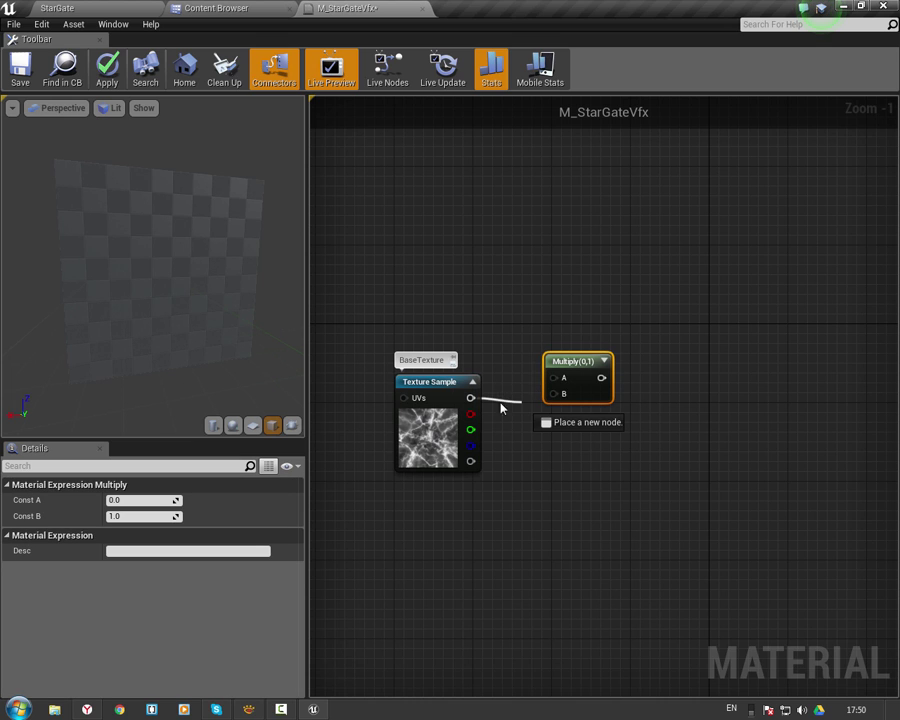
drag(499, 359, 506, 374)
drag(471, 414, 511, 424)
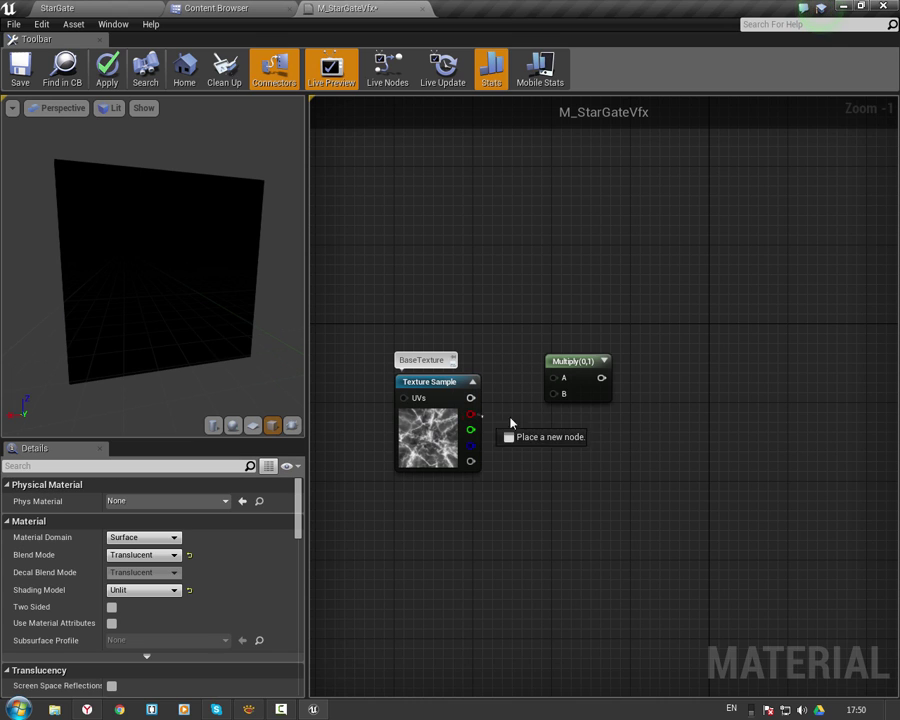
mouse_move(563, 398)
mouse_down()
mouse_move(680, 351)
mouse_move(762, 374)
mouse_up()
right_drag(599, 411, 517, 435)
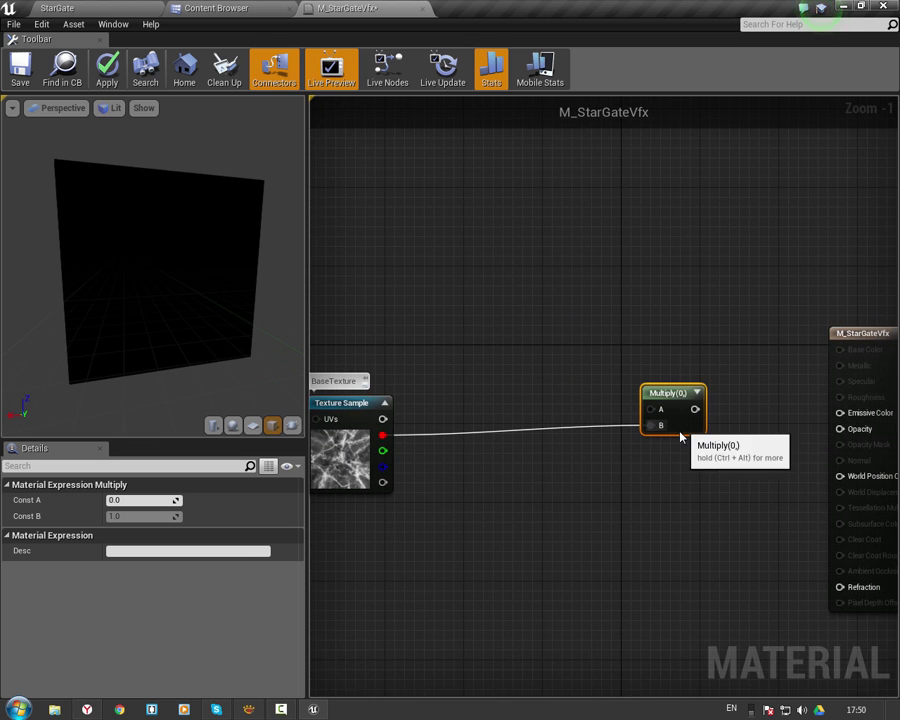
alt+click(662, 428)
drag(694, 434, 676, 444)
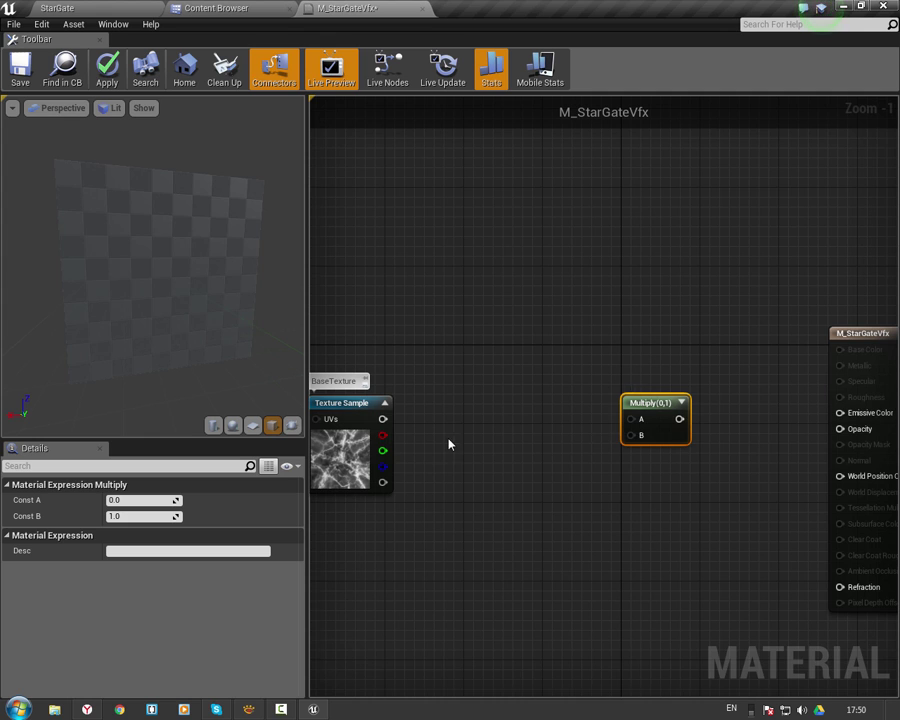
right_drag(449, 444, 512, 441)
Add a Power node to the graph through the node search.
right_click(512, 441)
text(powe)
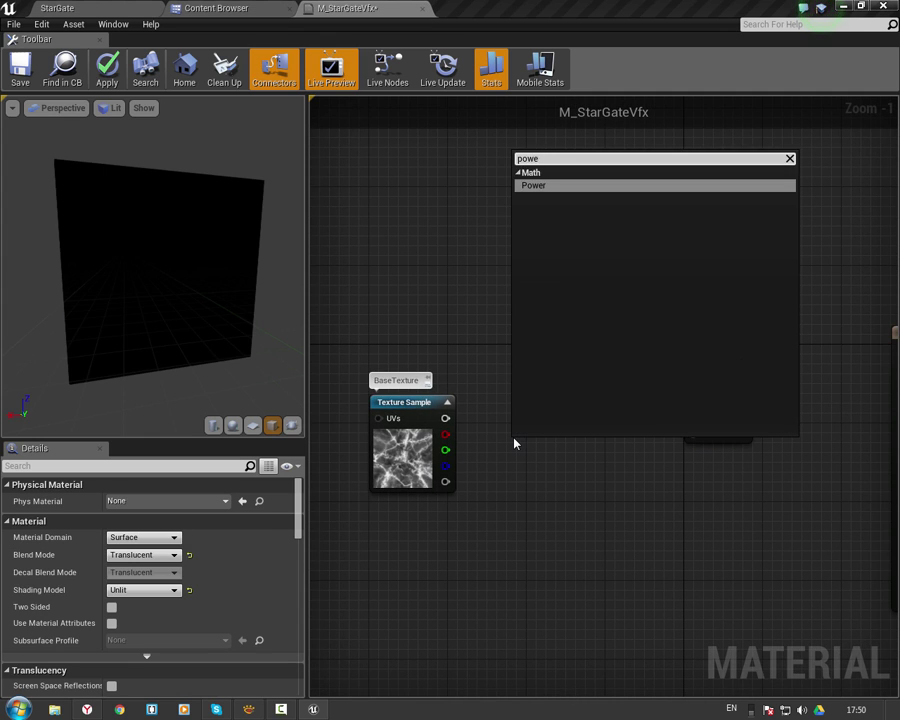
key(Return)
drag(517, 438, 504, 421)
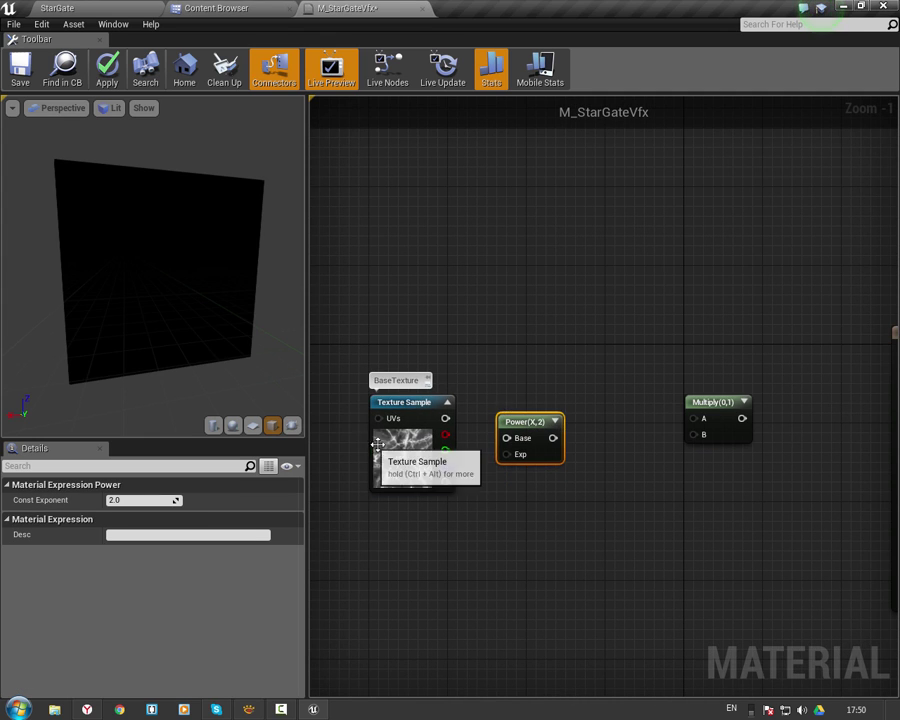
Preview the BaseTexture sample node on its own in the viewport.
click(377, 443)
right_click(390, 440)
click(450, 242)
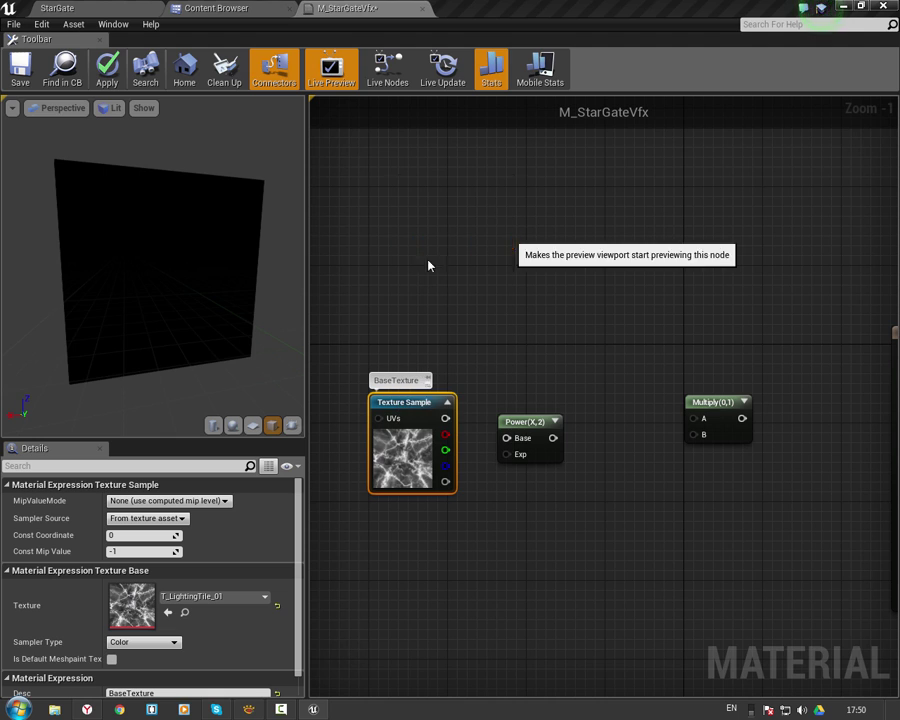
drag(229, 357, 95, 230)
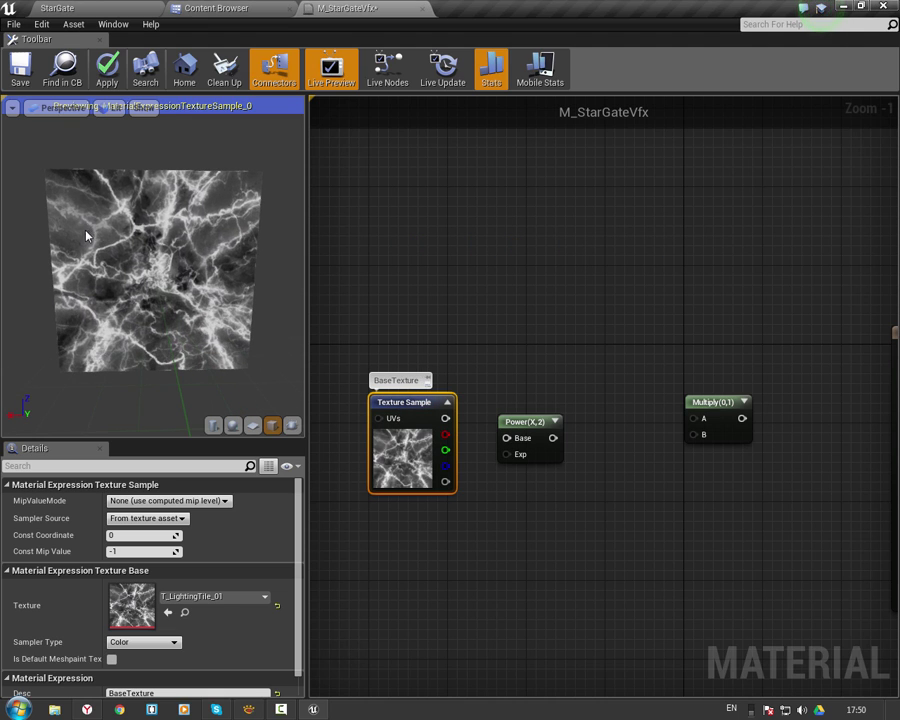
Wire BaseTexture's red channel into the Power node's Base input.
right_drag(418, 358, 445, 365)
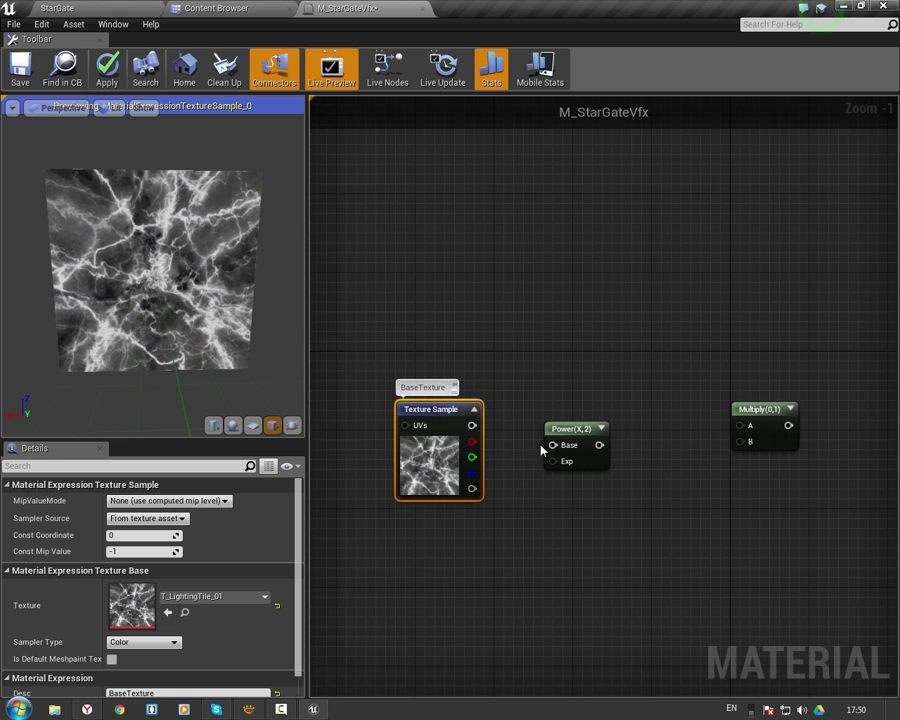
drag(555, 442, 515, 434)
mouse_move(451, 443)
mouse_down()
mouse_move(521, 443)
mouse_move(413, 443)
mouse_move(543, 435)
mouse_up()
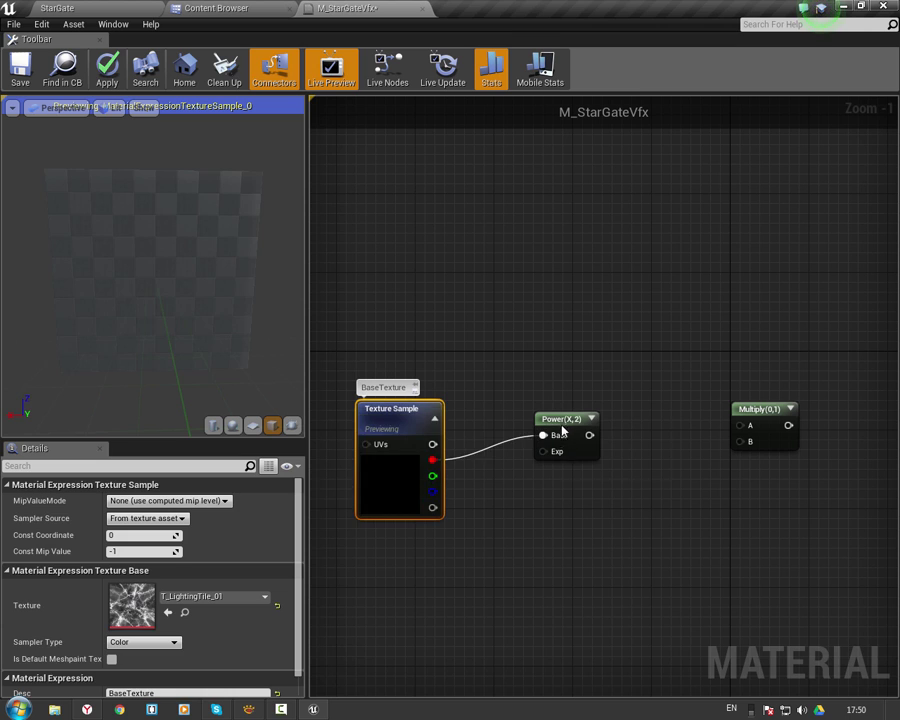
Add a scalar parameter node and wire it into the Power node's Exp.
click(560, 432)
click(539, 521)
right_drag(539, 521, 489, 475)
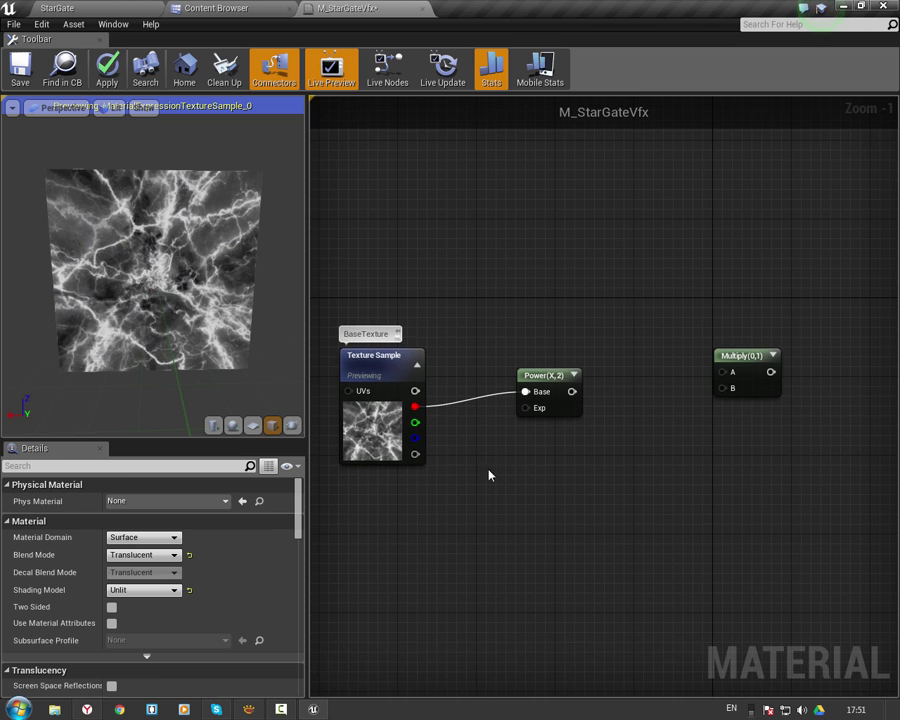
drag(391, 406, 391, 396)
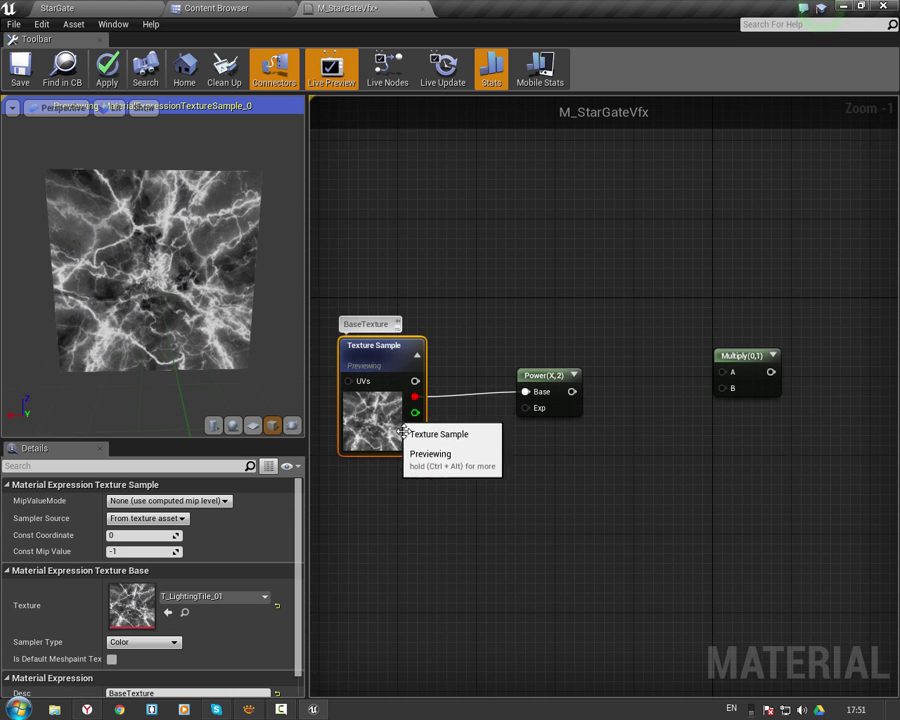
right_drag(479, 413, 452, 422)
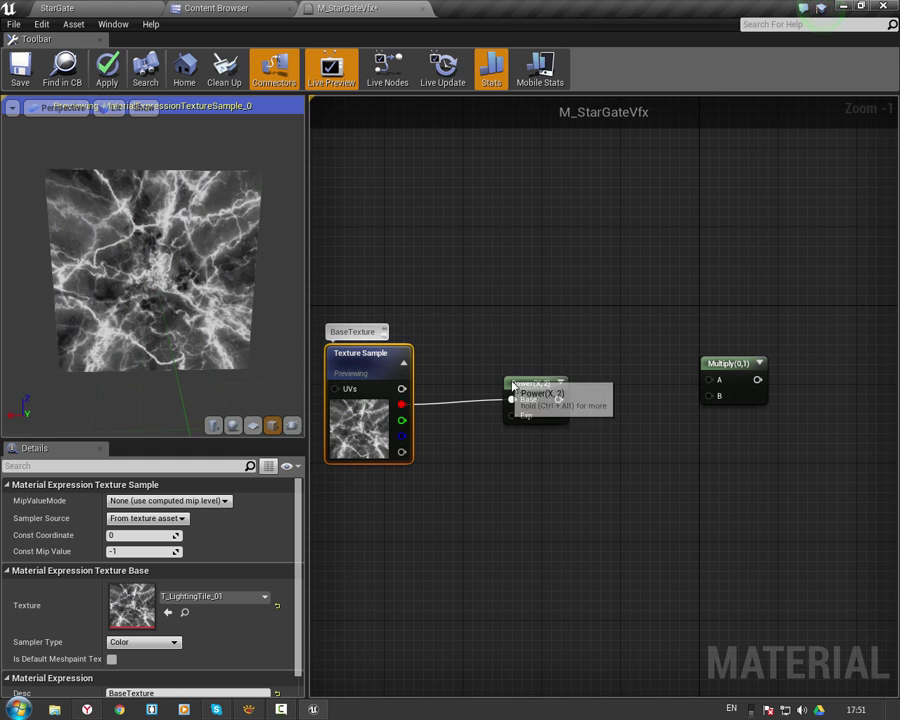
right_drag(512, 422, 529, 386)
click(442, 474)
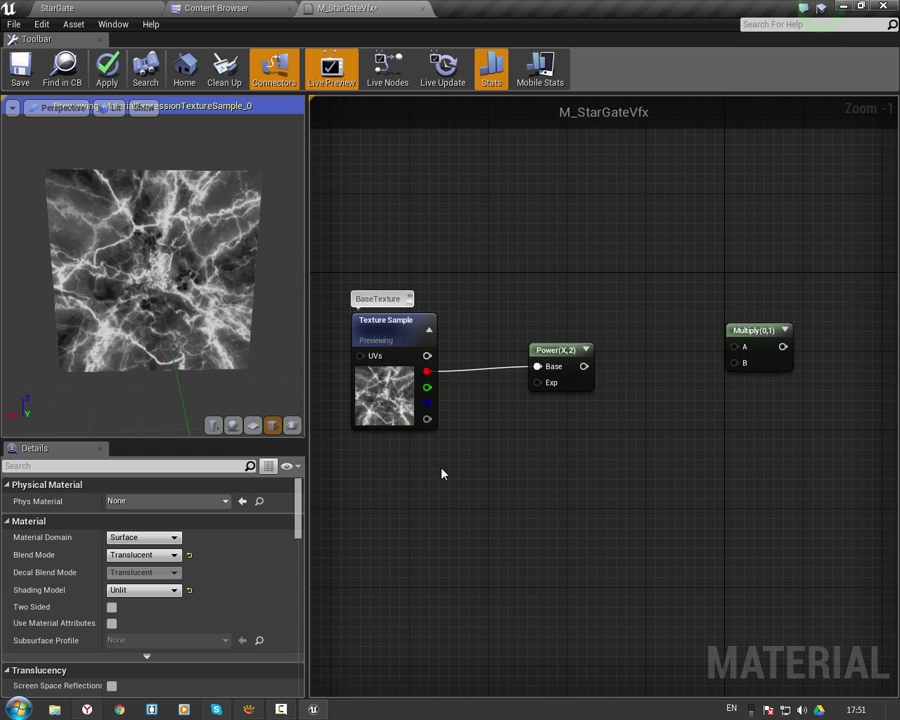
right_click(446, 468)
key(Escape)
click(466, 463)
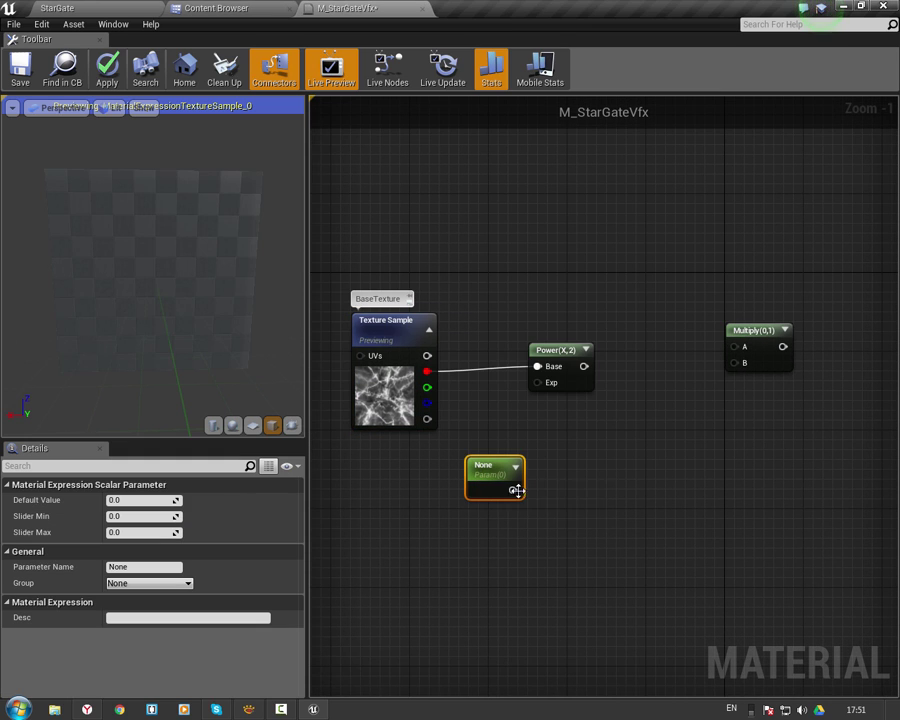
drag(513, 489, 552, 389)
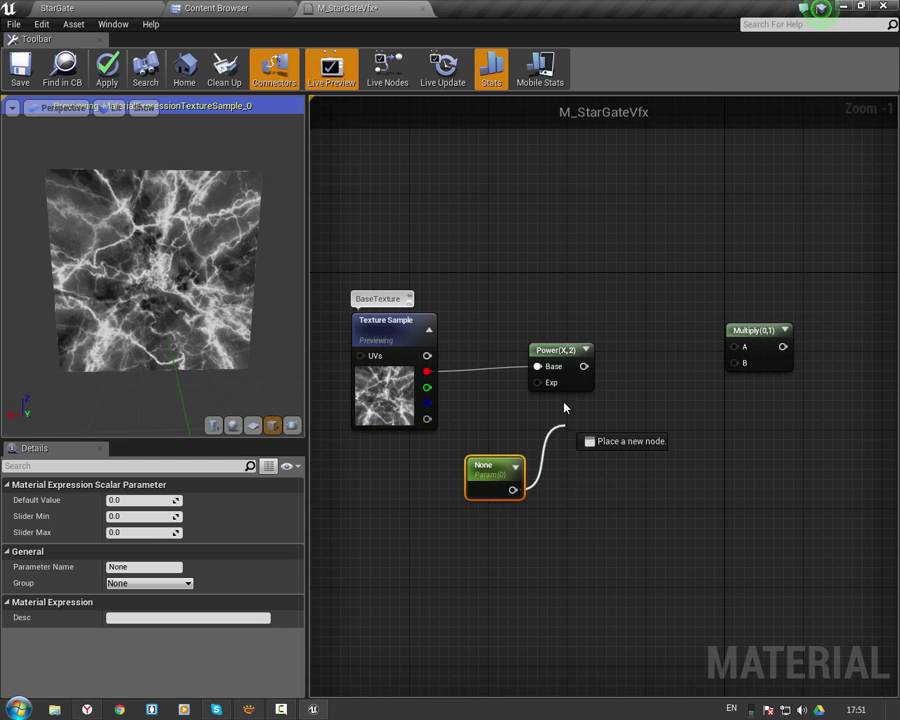
Set the scalar parameter's default value to 2.0 and name it Fallout.
click(140, 500)
text(2)
key(Return)
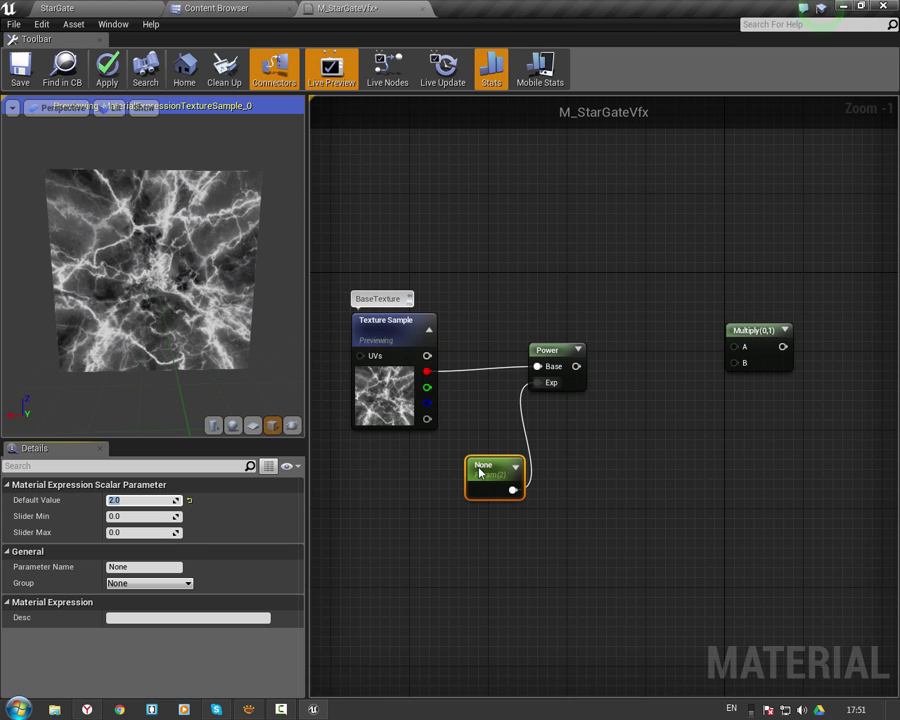
drag(490, 466, 463, 469)
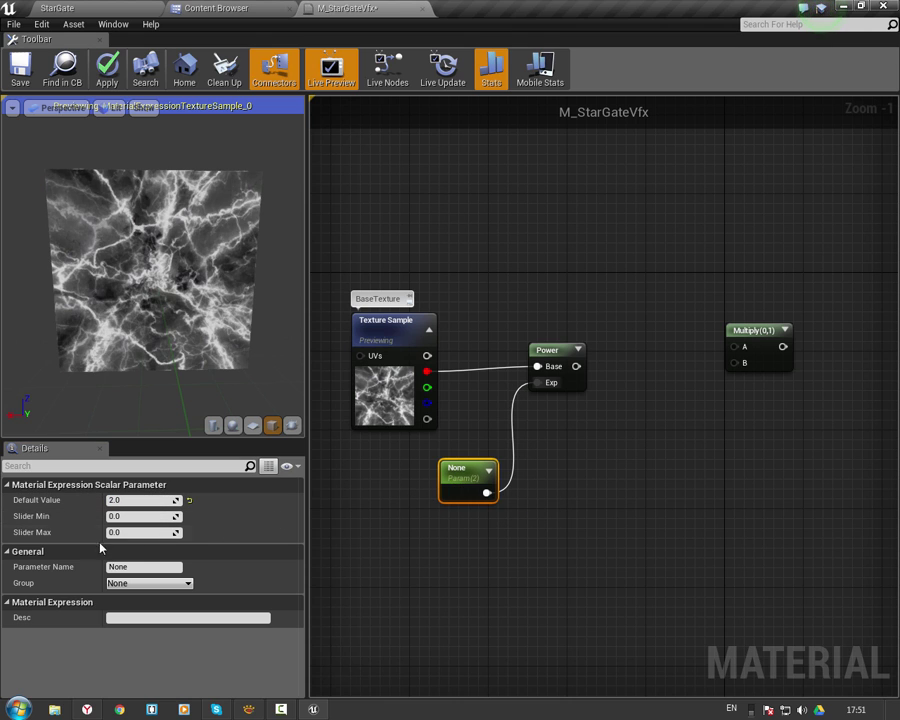
click(140, 566)
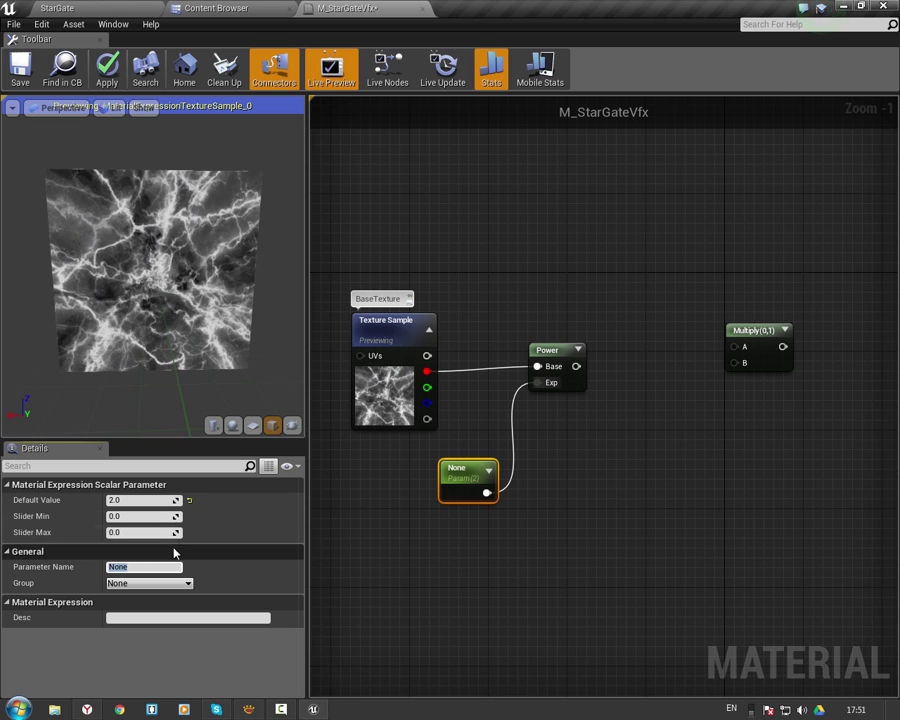
text(Fall)
text(out)
key(Return)
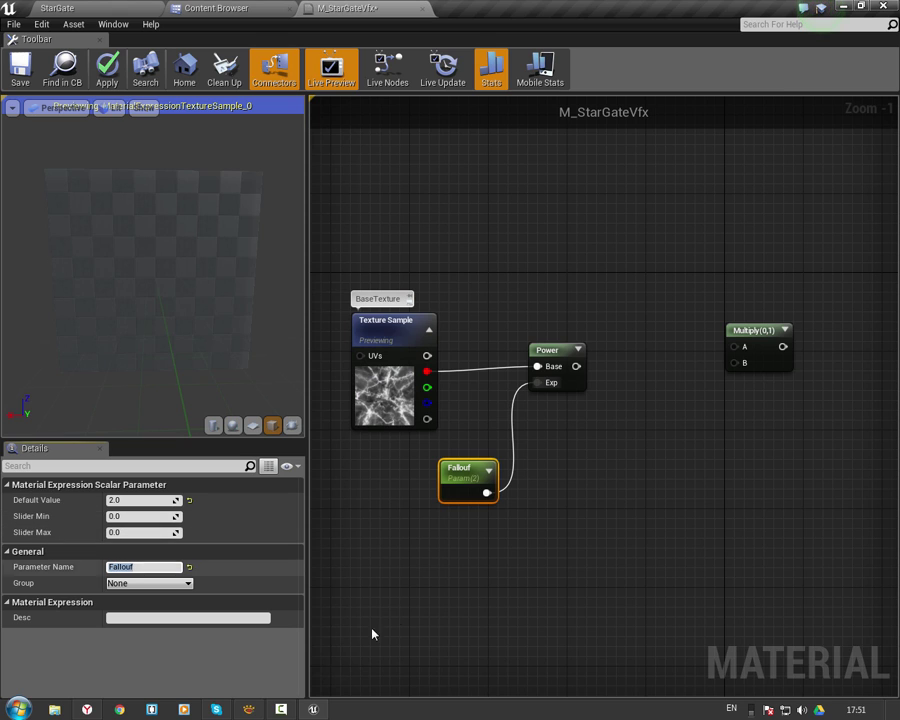
Arrange the Fallout and Power nodes beneath the texture sample.
drag(467, 479, 408, 455)
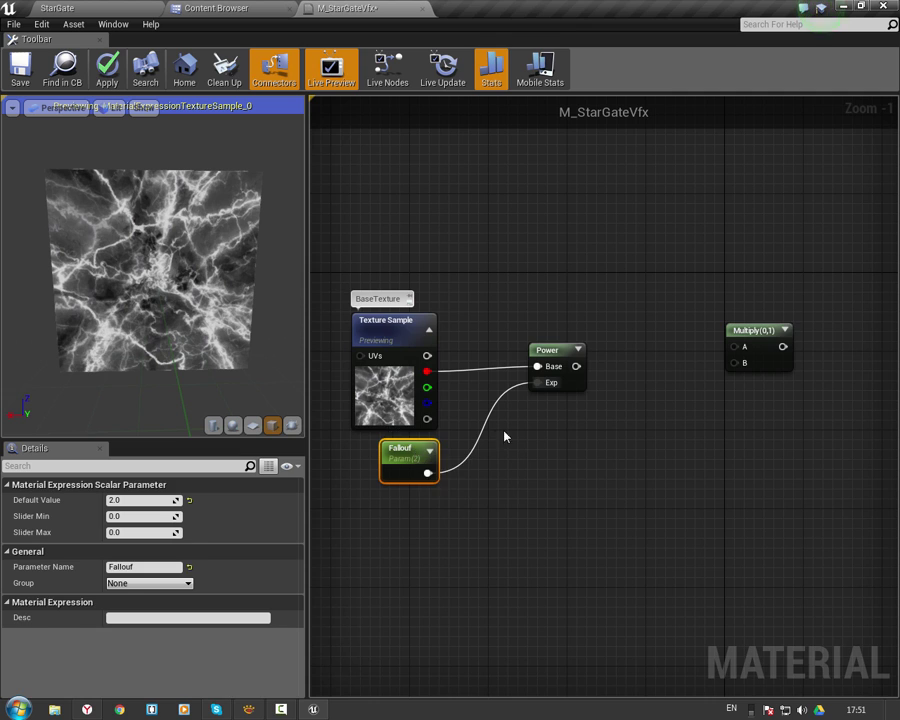
right_drag(577, 379, 588, 442)
drag(588, 442, 538, 442)
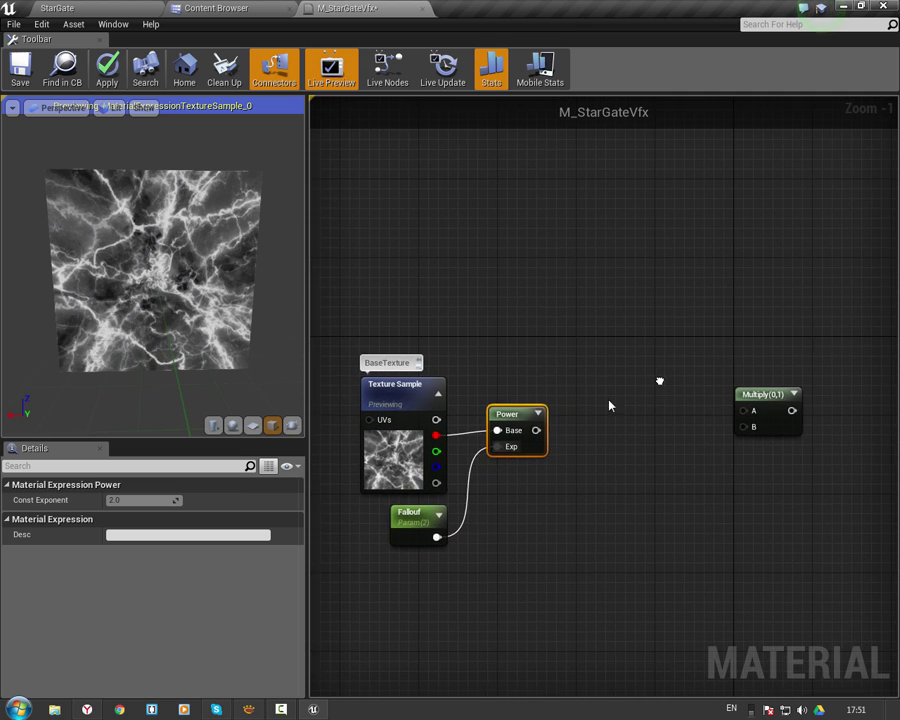
right_drag(606, 402, 562, 421)
Connect the Power output into the first Multiply's B input.
mouse_move(698, 455)
mouse_down()
mouse_move(700, 444)
mouse_move(660, 448)
mouse_up()
right_drag(579, 379, 585, 374)
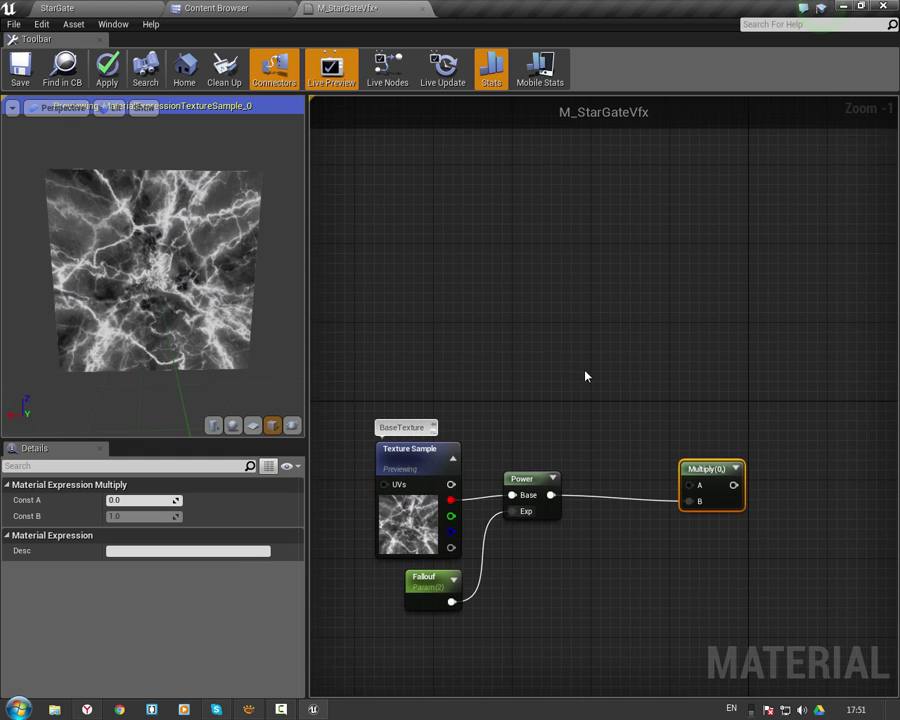
click(593, 350)
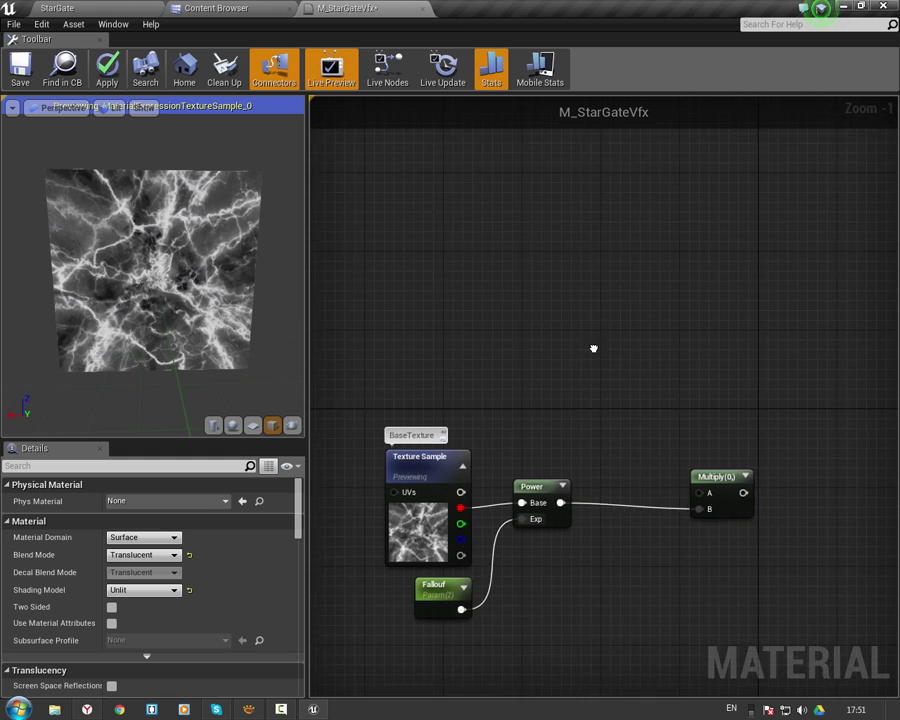
Add a second Multiply and a vector parameter, wiring the parameter's outputs into it.
click(572, 225)
right_drag(537, 265, 560, 295)
click(553, 286)
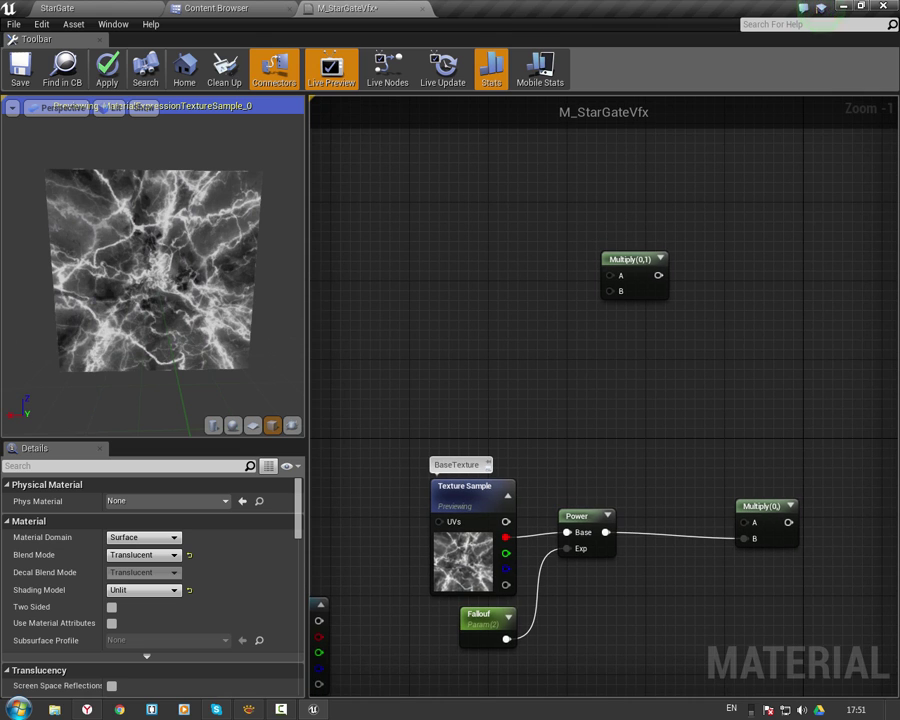
click(522, 265)
drag(534, 295, 461, 254)
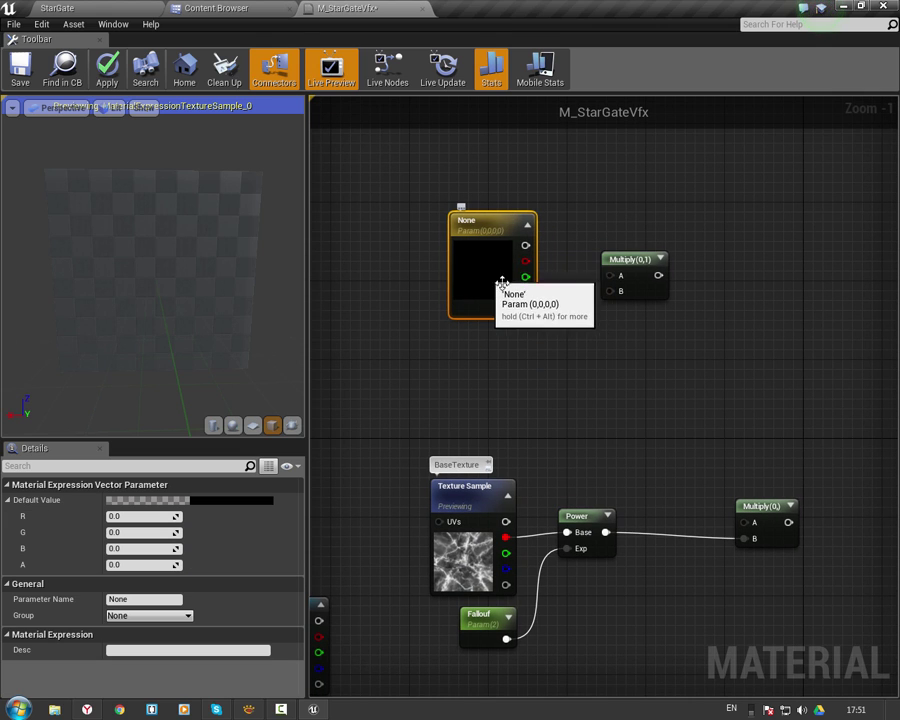
mouse_move(526, 249)
mouse_down()
mouse_move(609, 280)
mouse_move(530, 318)
mouse_up()
drag(604, 298, 568, 287)
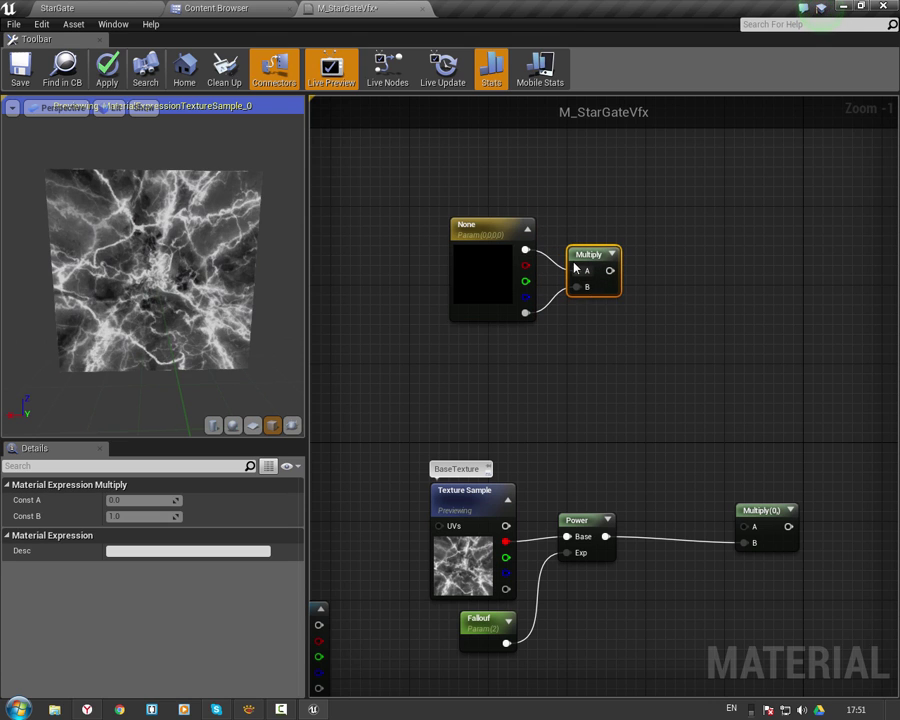
right_drag(456, 289, 464, 321)
Enter the vector parameter's default values: alpha 1, blue 5, red 1.
click(464, 321)
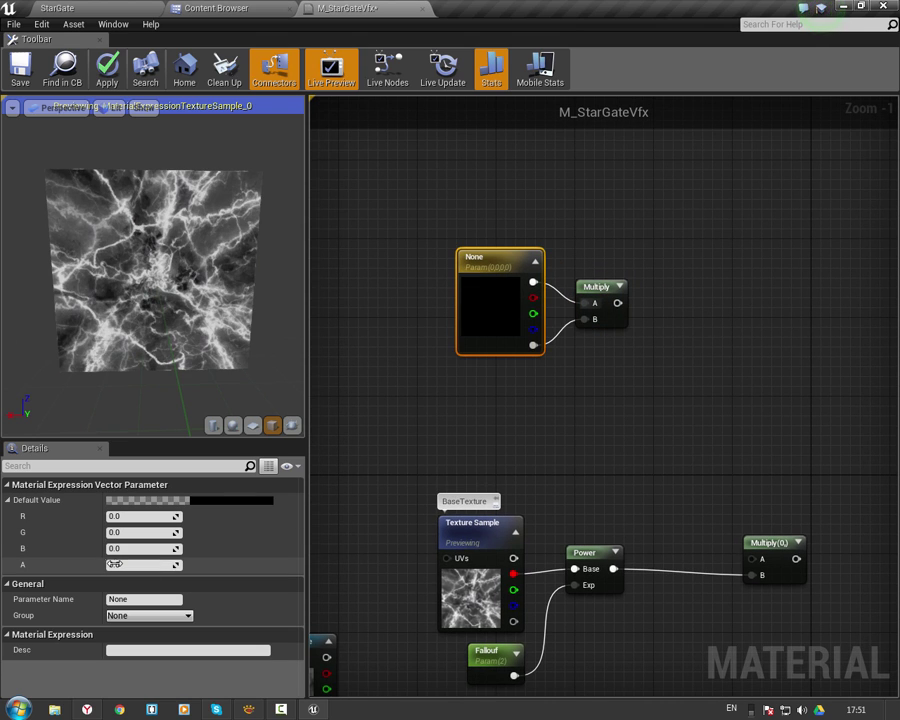
text(1)
key(Return)
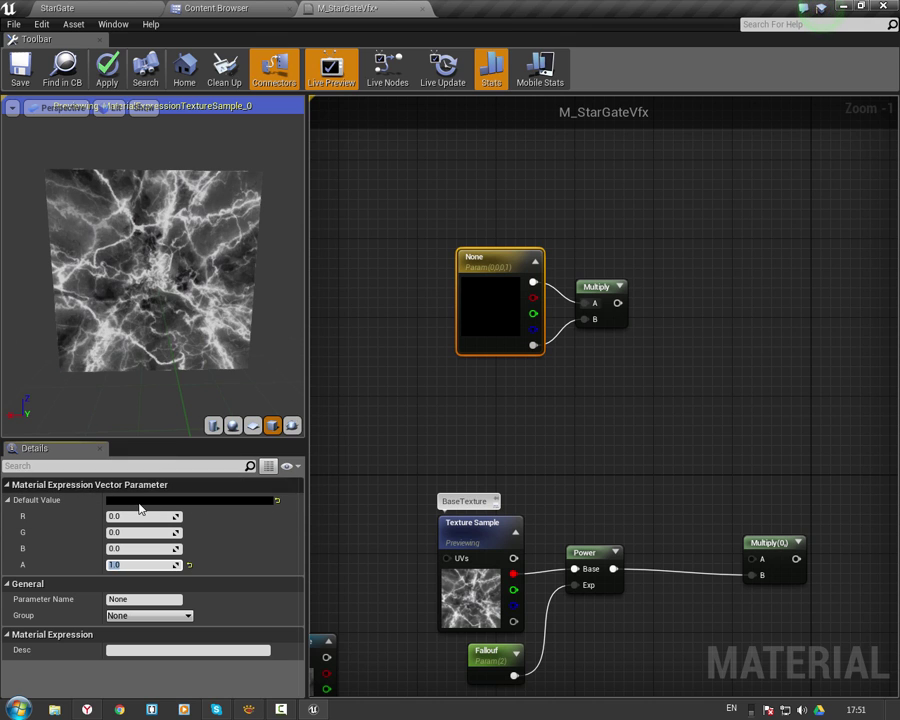
click(140, 516)
right_drag(416, 434, 440, 470)
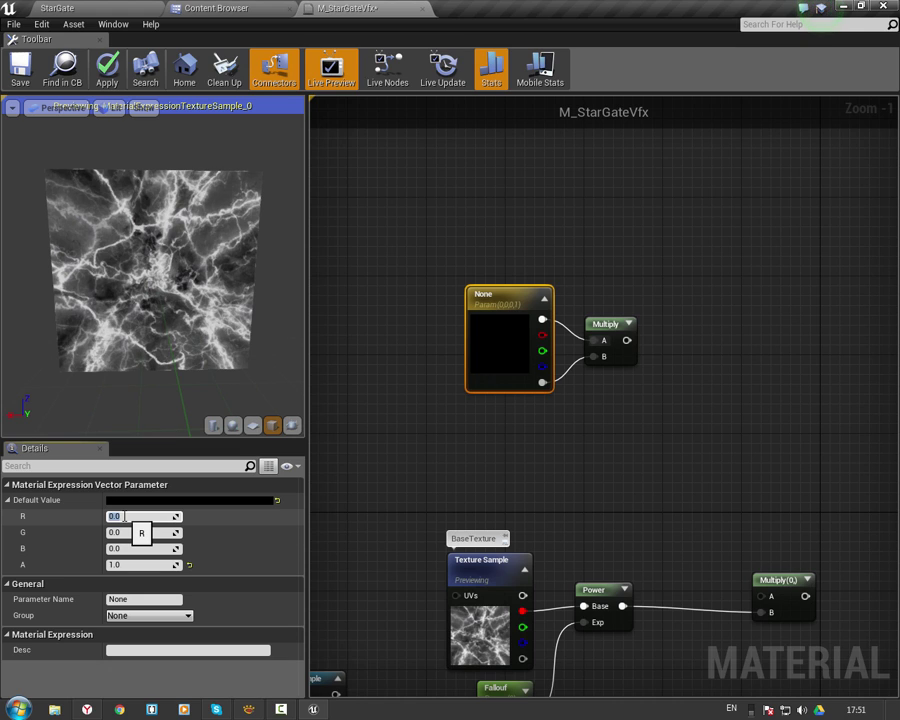
click(140, 548)
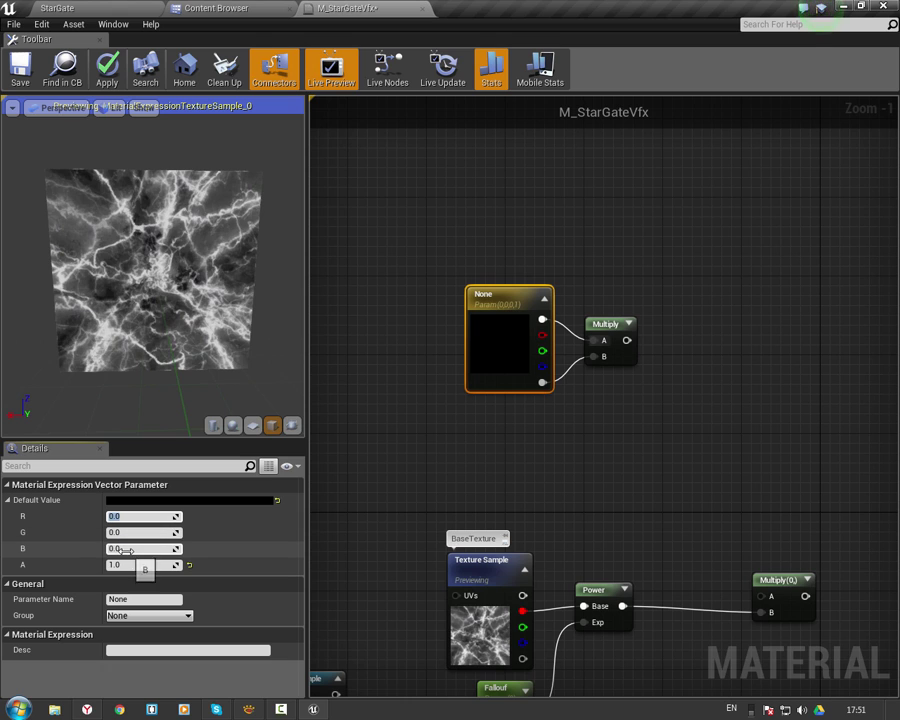
text(5)
key(Return)
text(2)
key(Return)
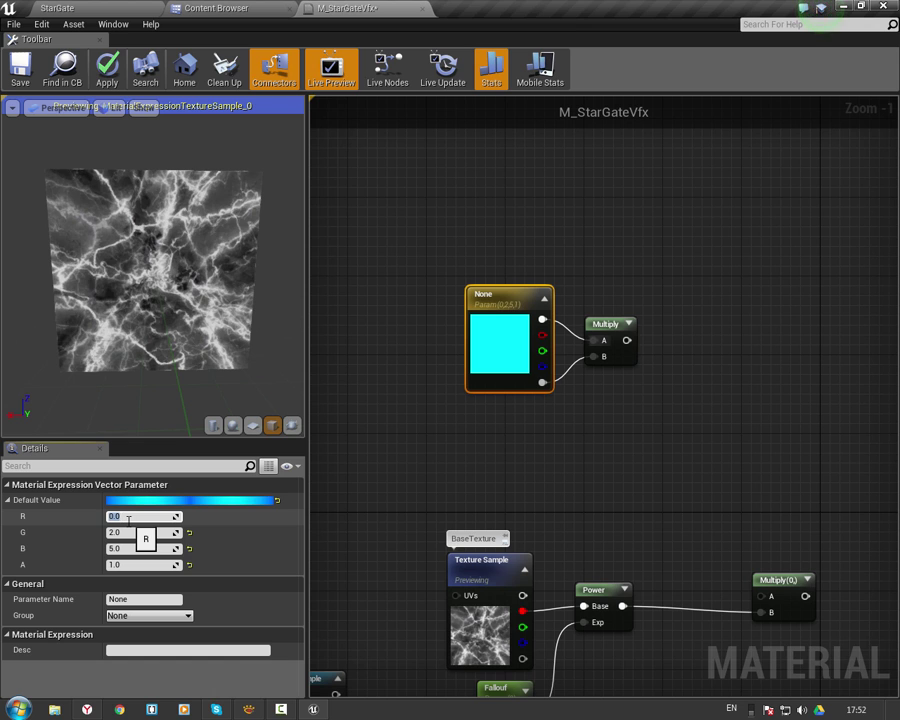
text(1)
key(Return)
Preview the vector parameter node alone, orbit the preview mesh, then stop previewing.
click(341, 466)
right_drag(440, 464, 418, 481)
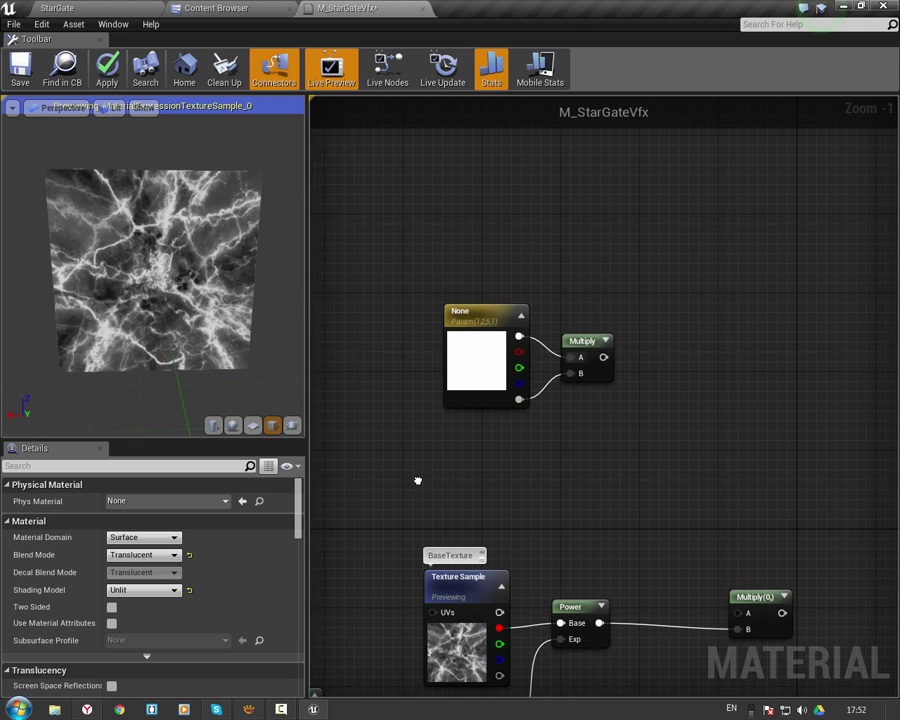
right_click(483, 316)
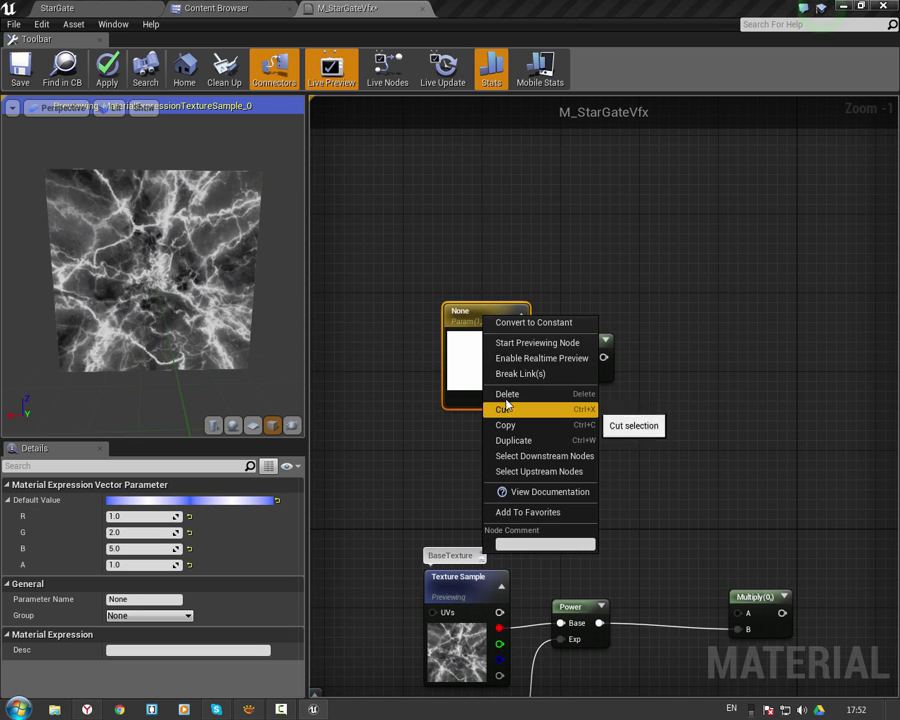
click(518, 343)
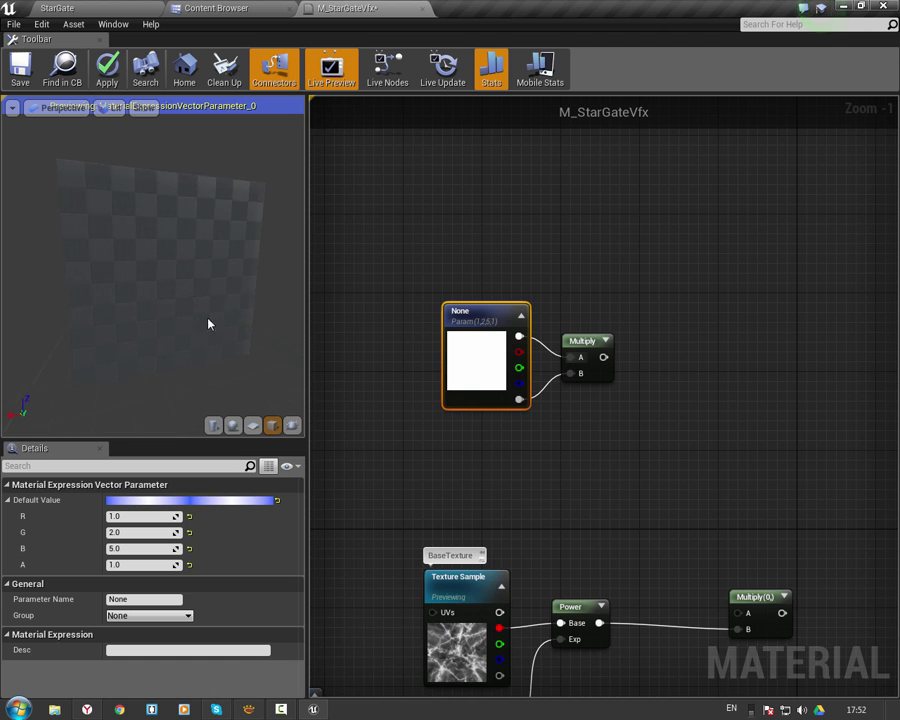
mouse_move(208, 323)
mouse_down()
mouse_move(177, 327)
mouse_move(230, 330)
mouse_up()
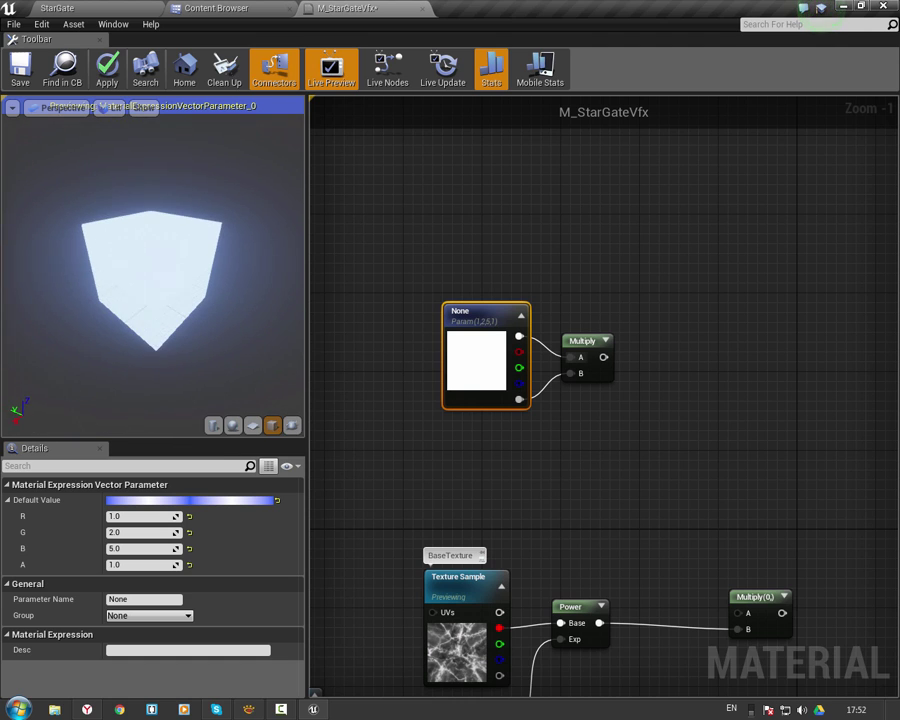
drag(130, 330, 45, 240)
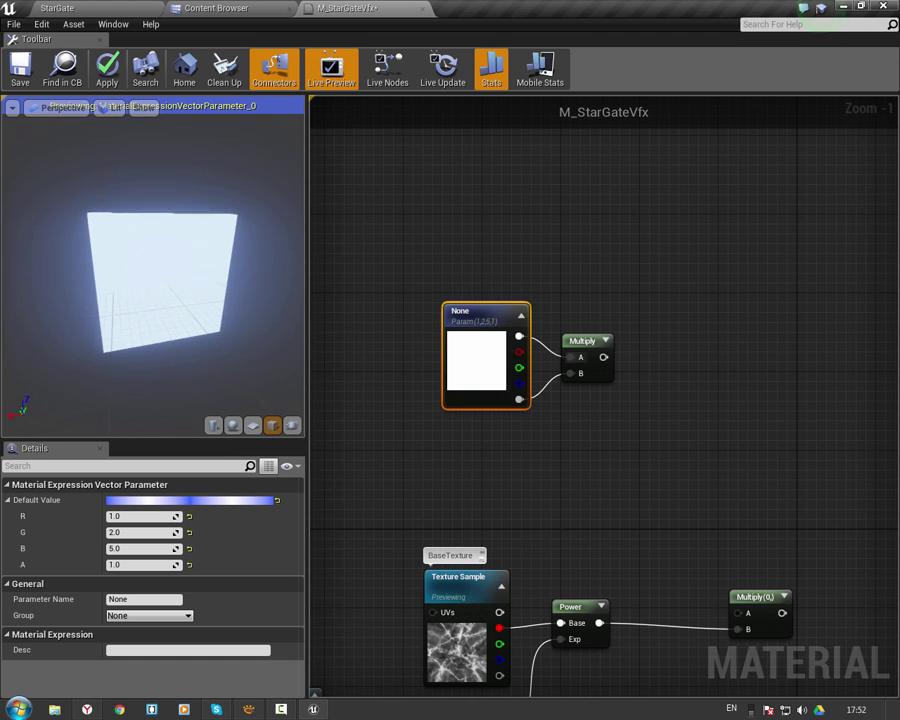
right_click(489, 315)
click(530, 341)
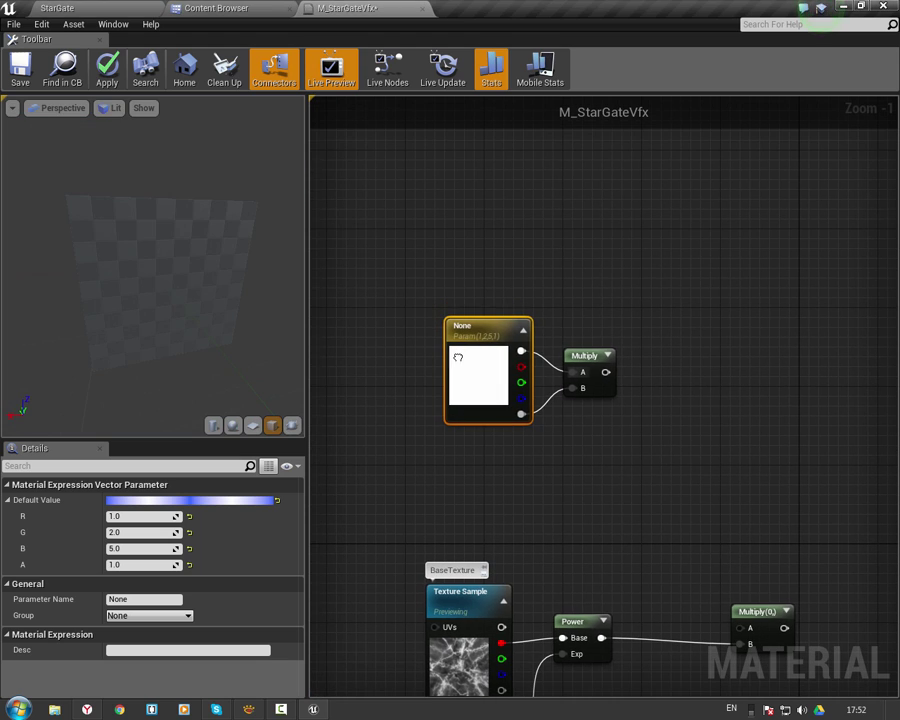
Commit green as 2.0 and raise the parameter's alpha to 5.
key(Return)
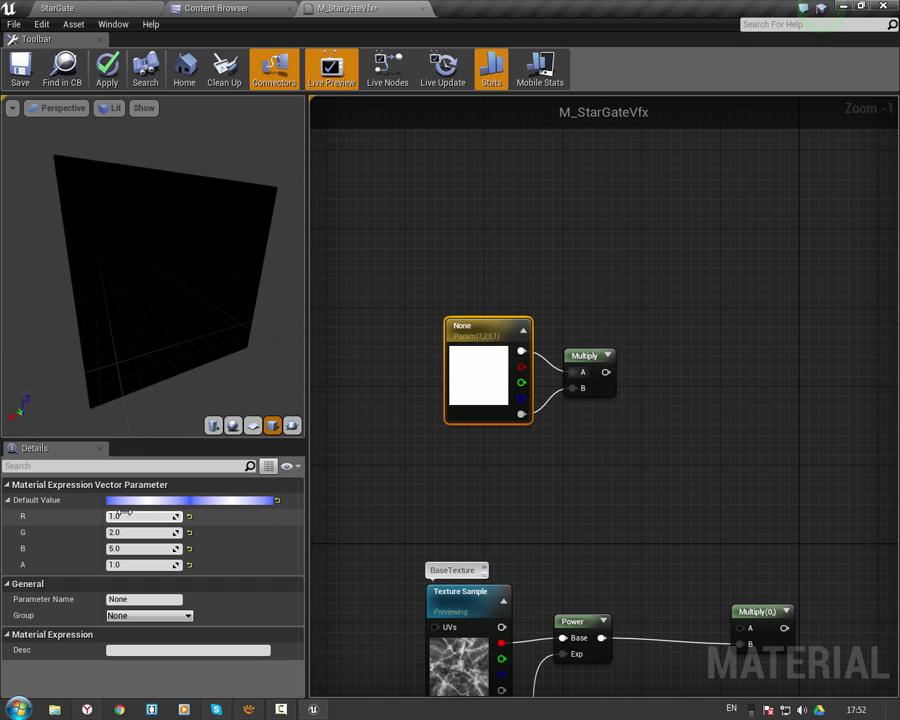
click(140, 565)
text(5)
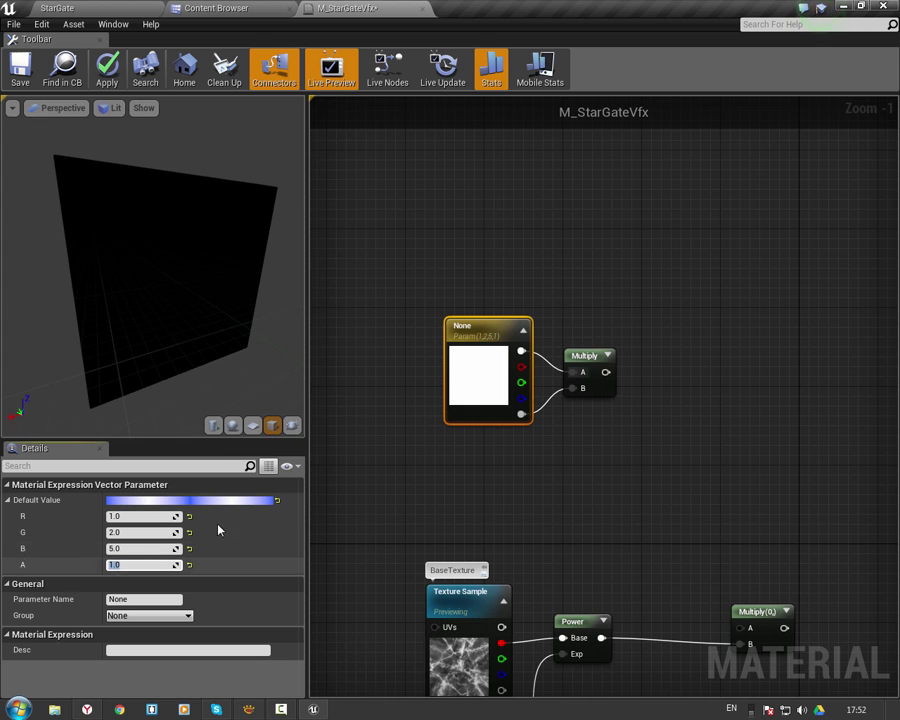
key(Return)
Briefly re-preview the parameter, then name it EmessiveColor.
right_click(479, 345)
click(502, 363)
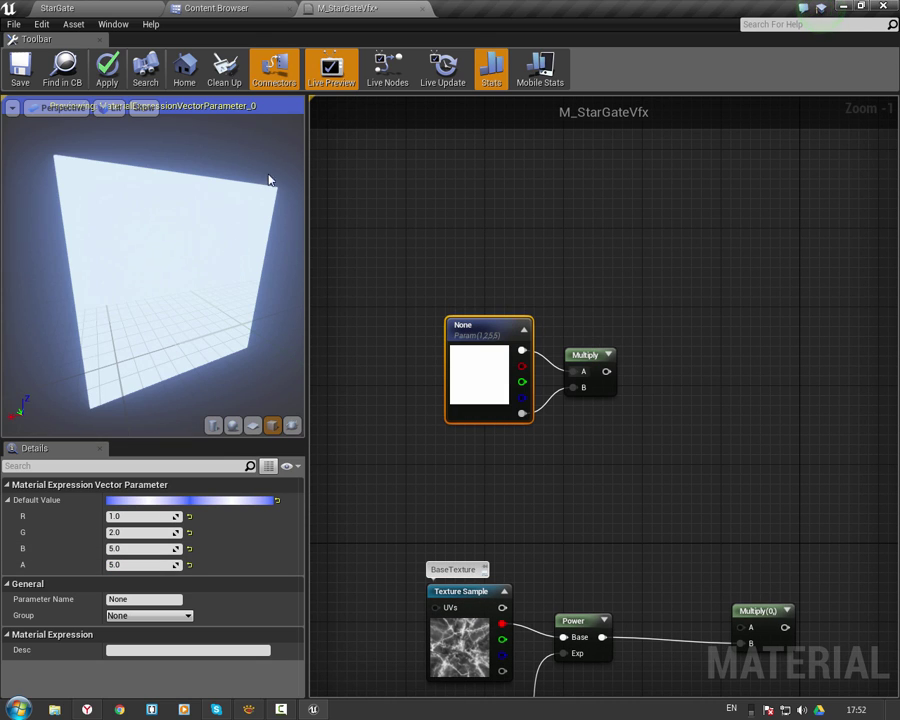
right_click(496, 344)
click(530, 367)
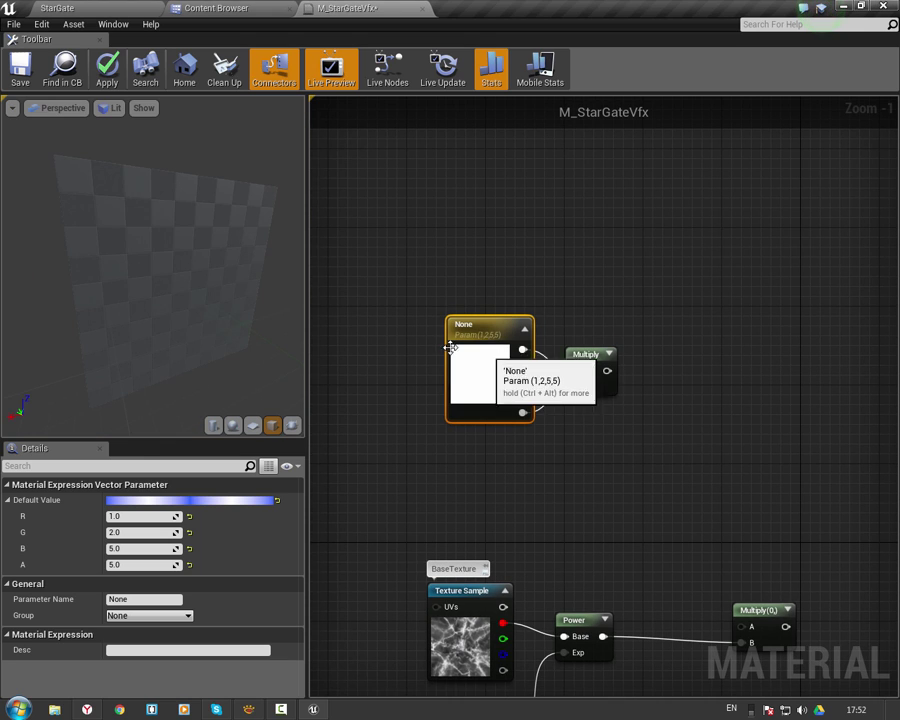
click(117, 600)
text(EmessiveColor)
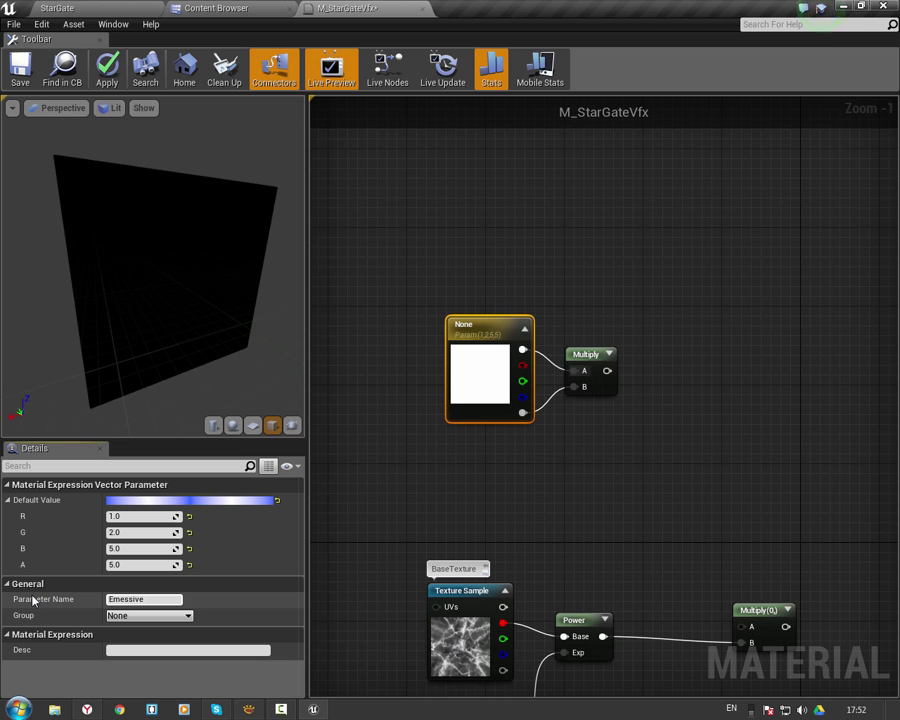
key(Return)
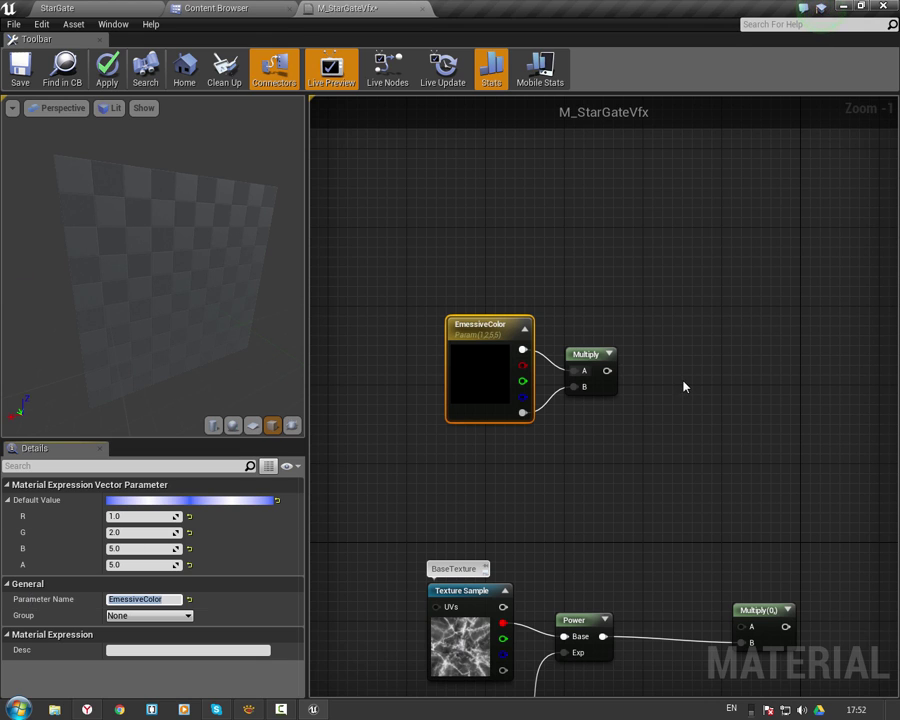
Wire the colour Multiply's output into the texture Multiply's A input.
drag(382, 237, 645, 444)
click(585, 355)
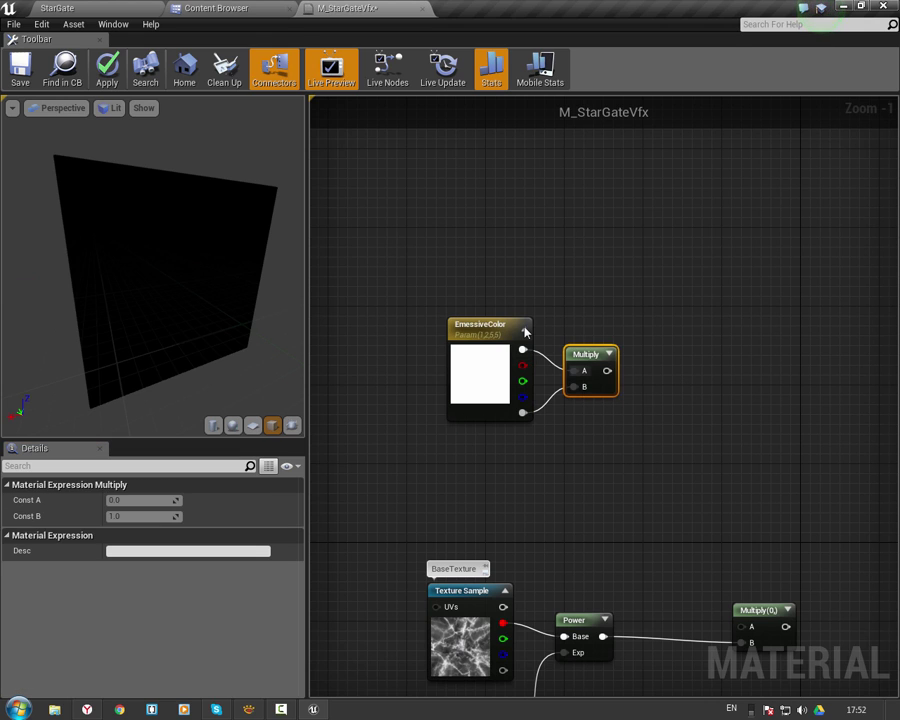
mouse_move(430, 267)
mouse_down()
mouse_move(600, 398)
mouse_move(591, 505)
mouse_up()
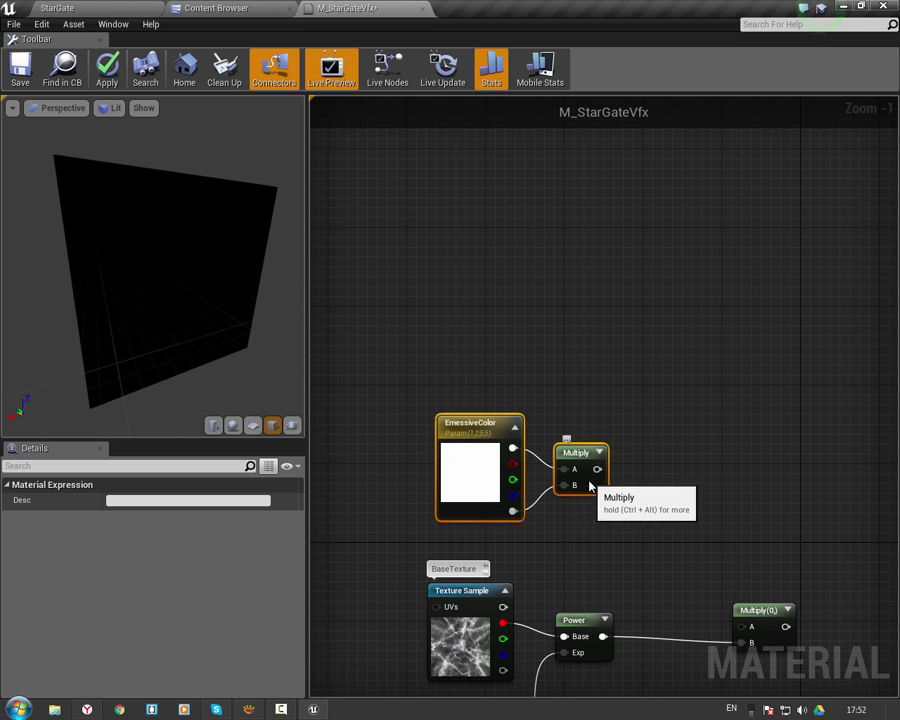
right_drag(645, 517, 580, 429)
click(590, 442)
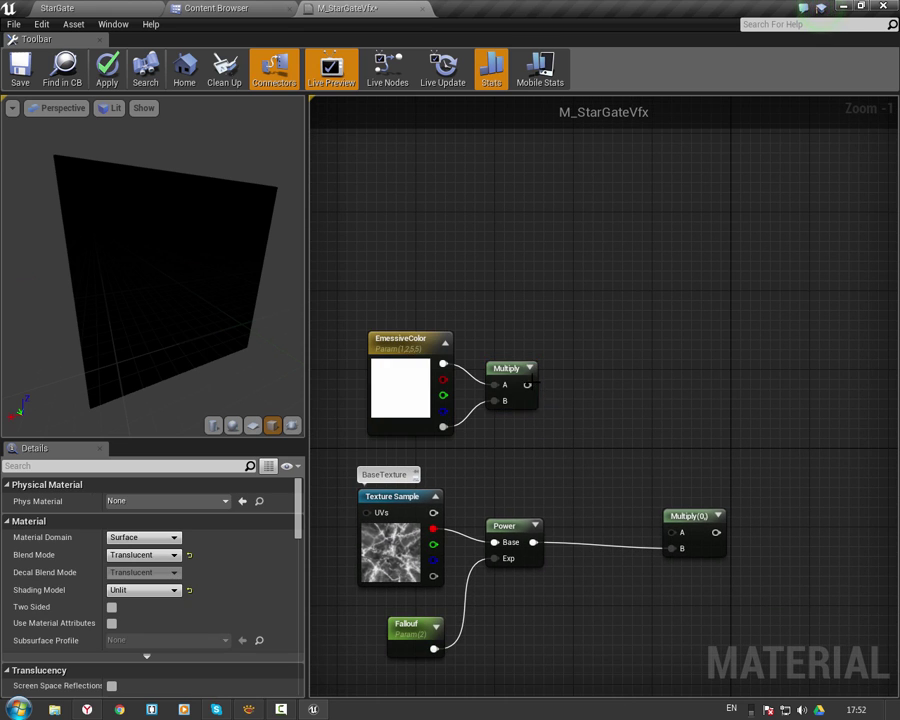
mouse_move(528, 384)
mouse_down()
mouse_move(686, 537)
mouse_move(655, 525)
mouse_up()
Connect the final Multiply to the material's Emissive Color and check the preview.
right_drag(697, 535, 559, 454)
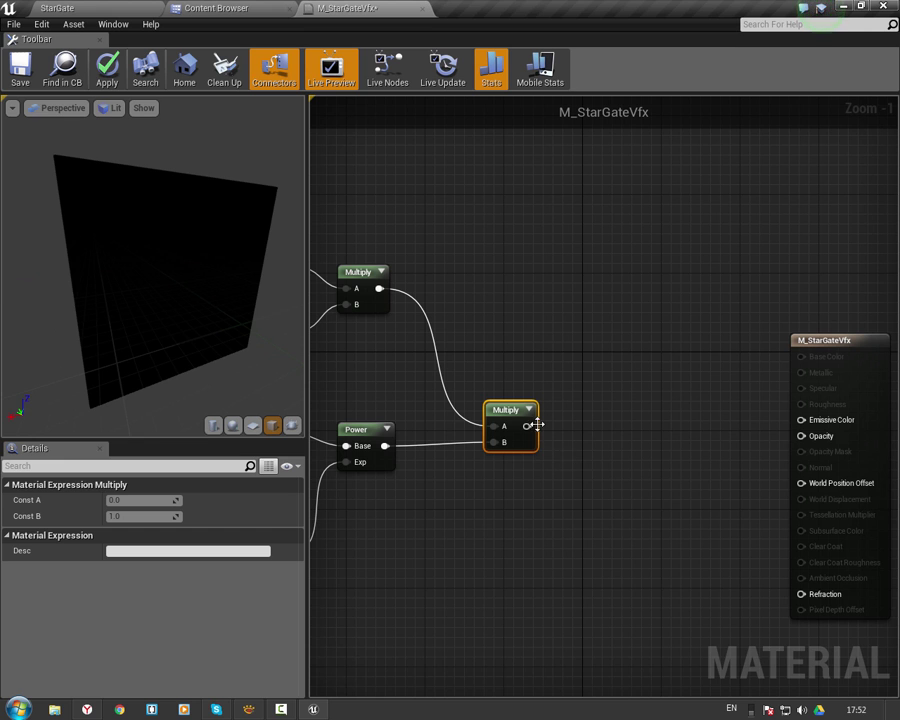
drag(527, 425, 801, 420)
drag(884, 385, 882, 407)
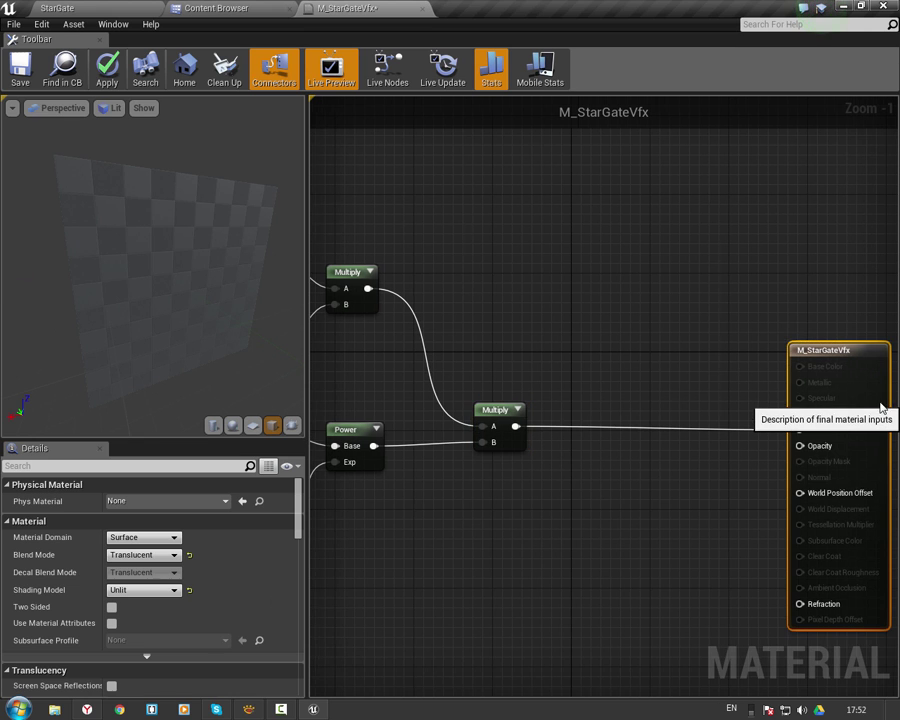
right_drag(629, 358, 751, 367)
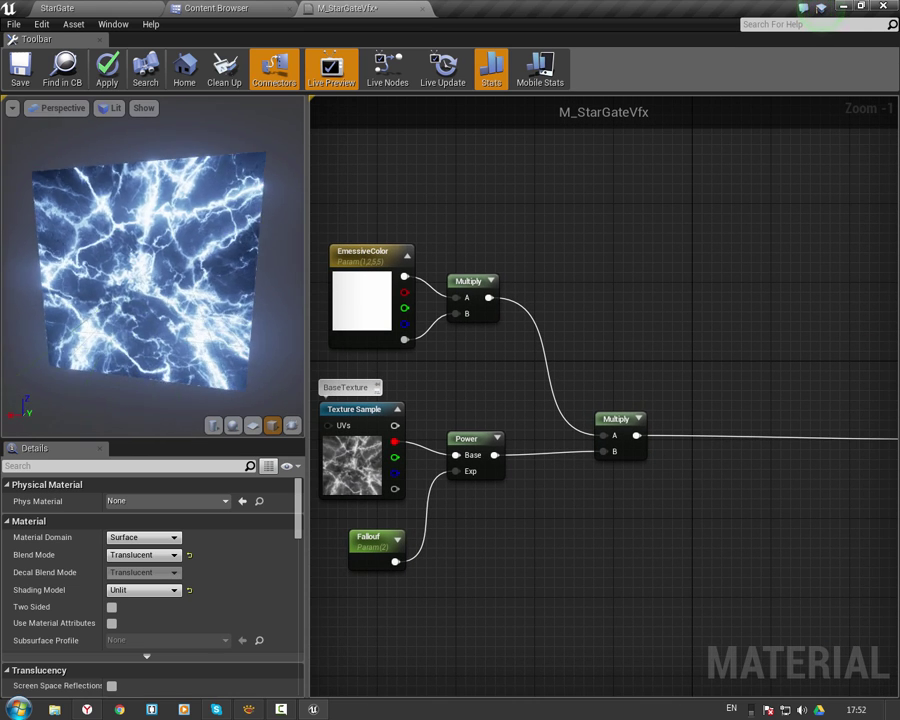
drag(150, 270, 200, 265)
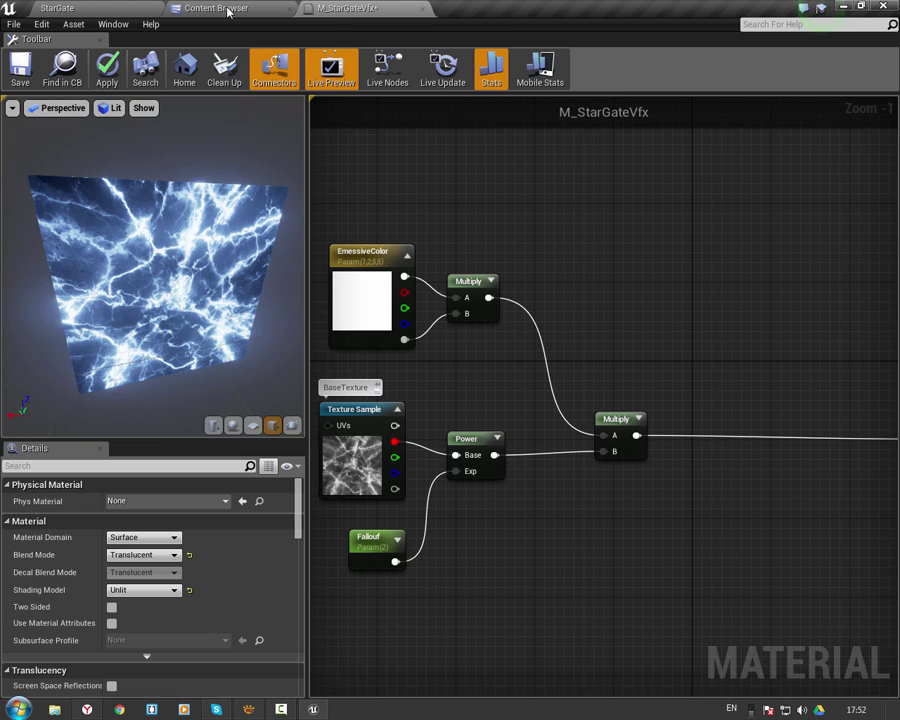
Preview the material on the SM_StarDoor_VfxPlane mesh from the Meshes folder.
click(228, 12)
click(54, 163)
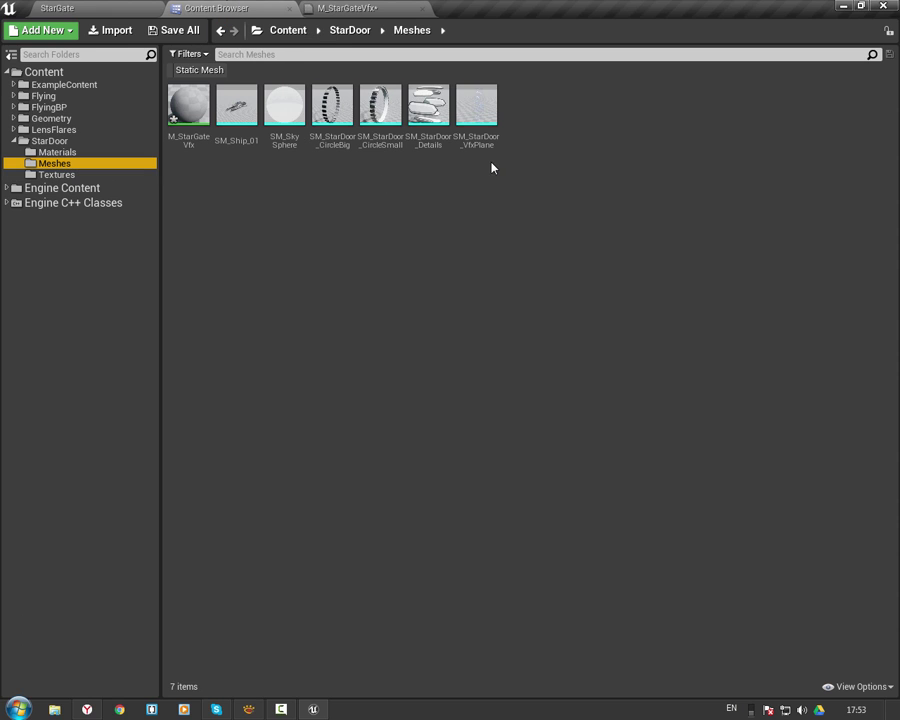
click(476, 105)
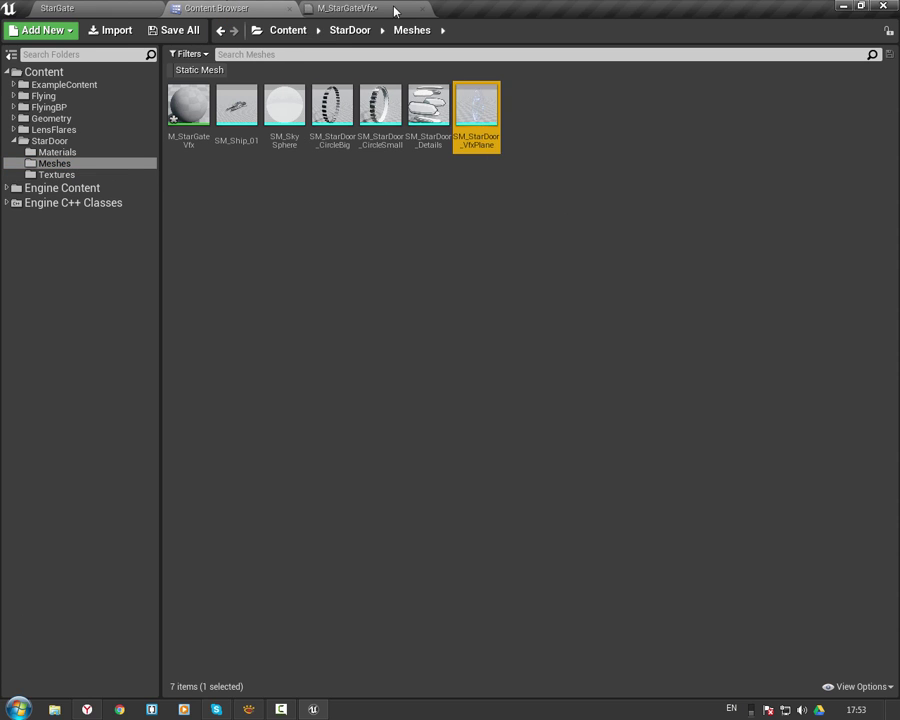
click(395, 9)
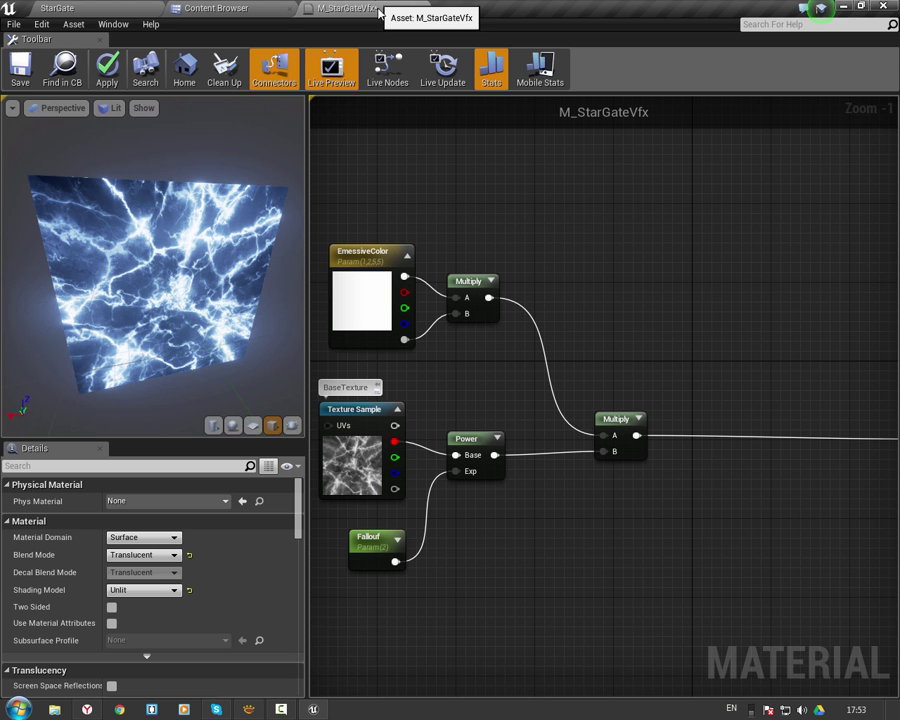
click(287, 415)
drag(226, 290, 227, 282)
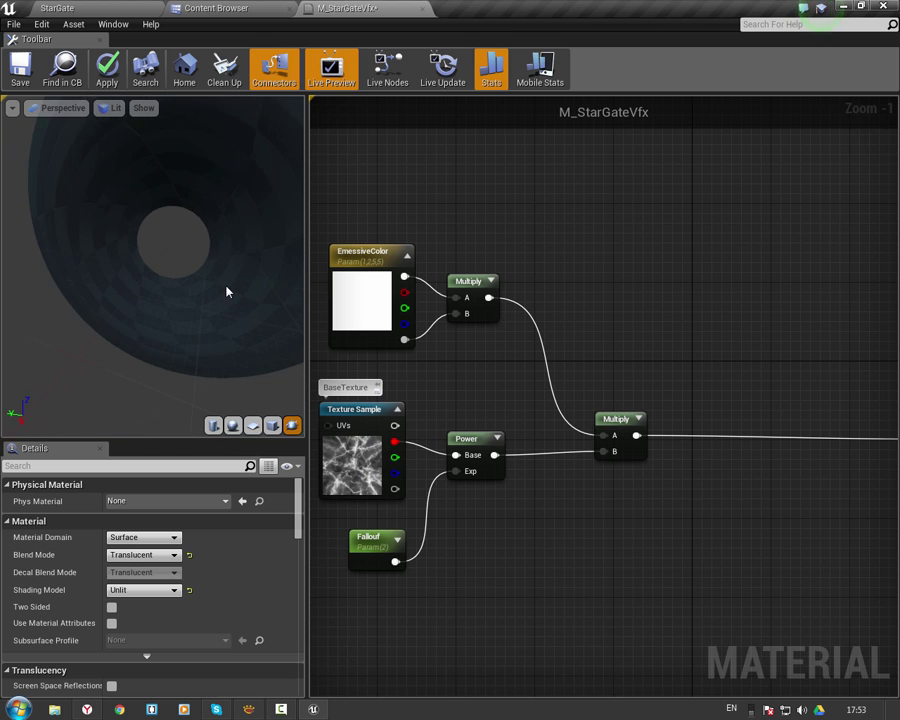
scroll(197, 270, down, 3)
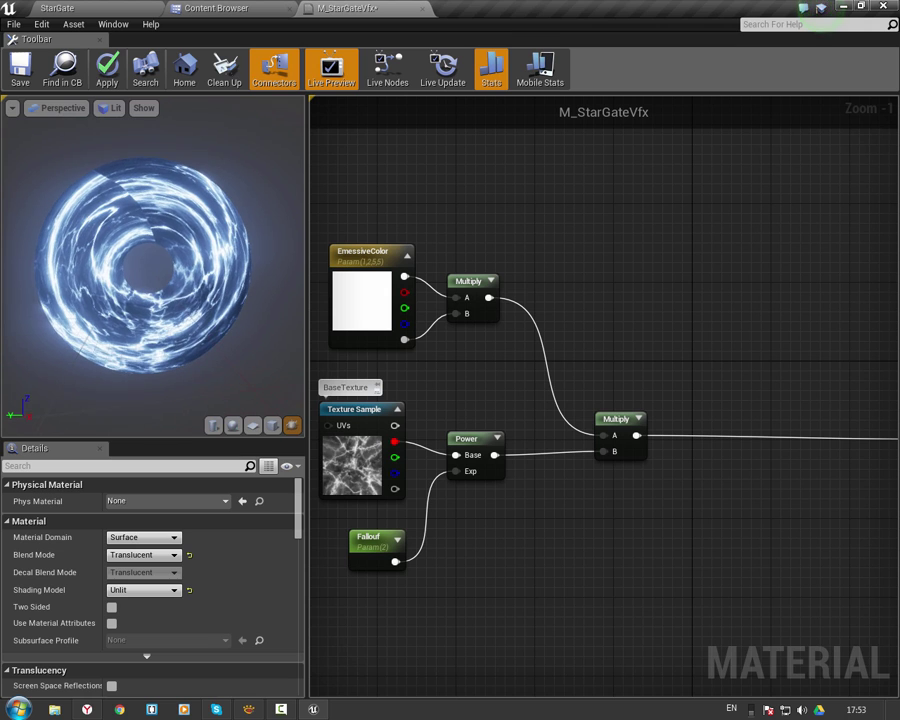
Align the Power and Fallouf nodes with the Multiply chain.
right_drag(505, 415, 615, 323)
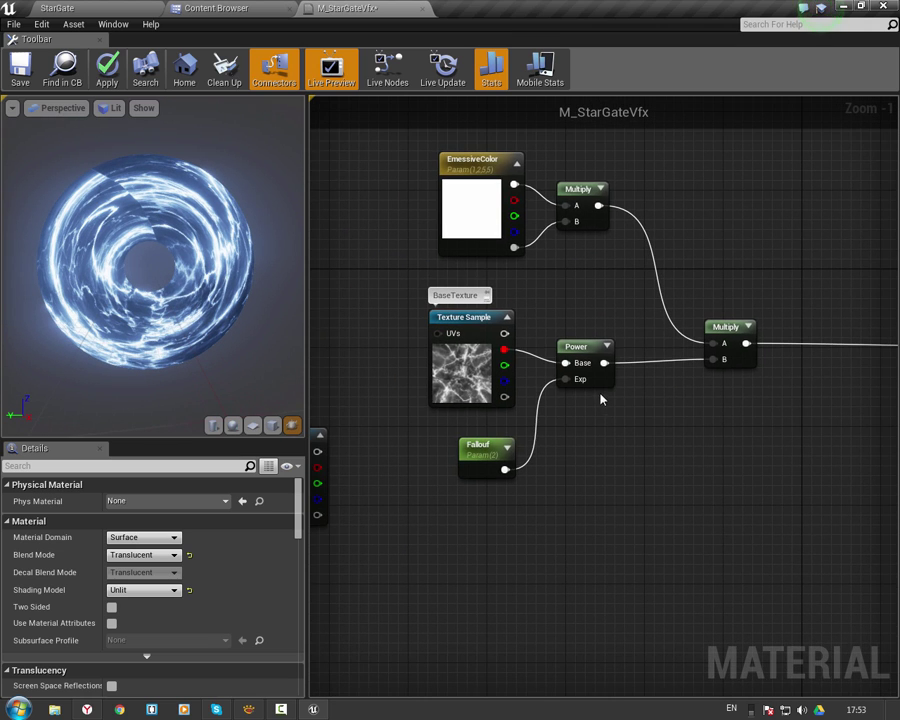
drag(601, 380, 601, 364)
drag(488, 448, 488, 428)
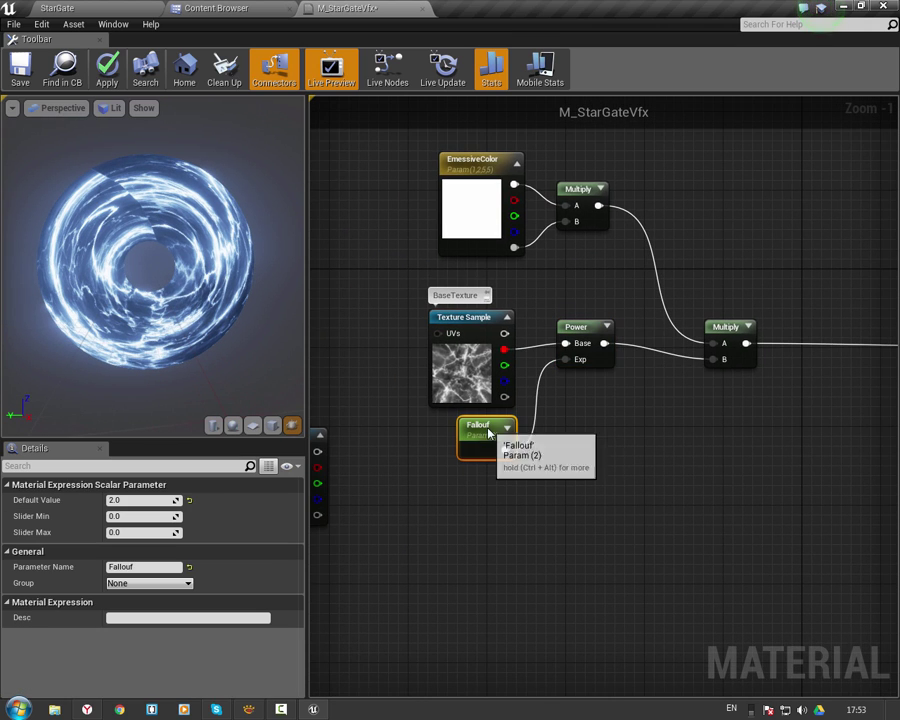
click(601, 383)
click(596, 362)
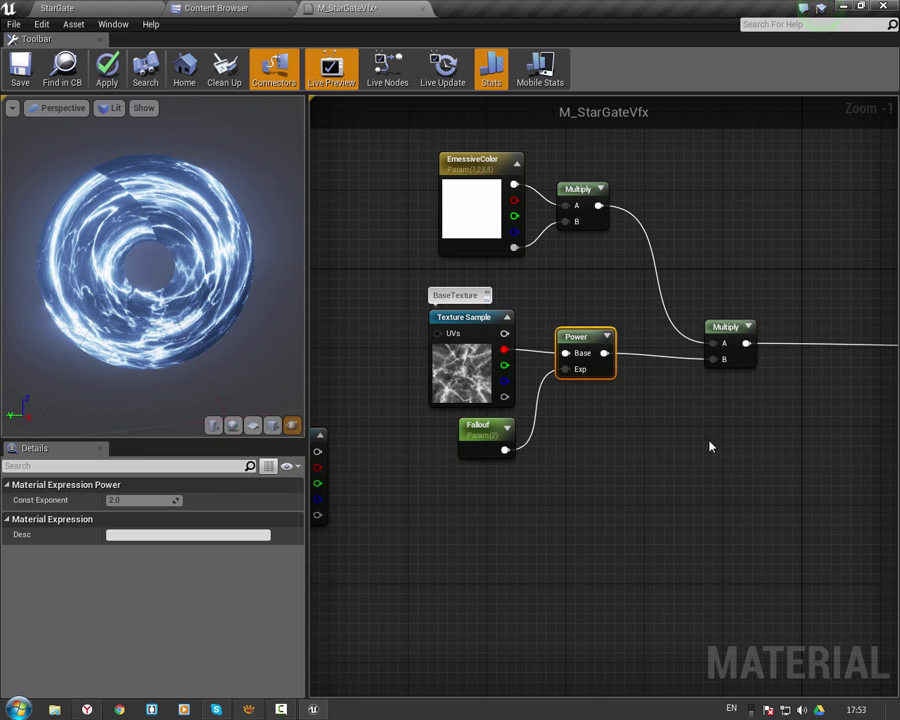
click(708, 442)
mouse_move(708, 442)
right_down()
mouse_move(604, 374)
mouse_move(560, 432)
mouse_move(478, 450)
right_up()
click(600, 335)
click(613, 402)
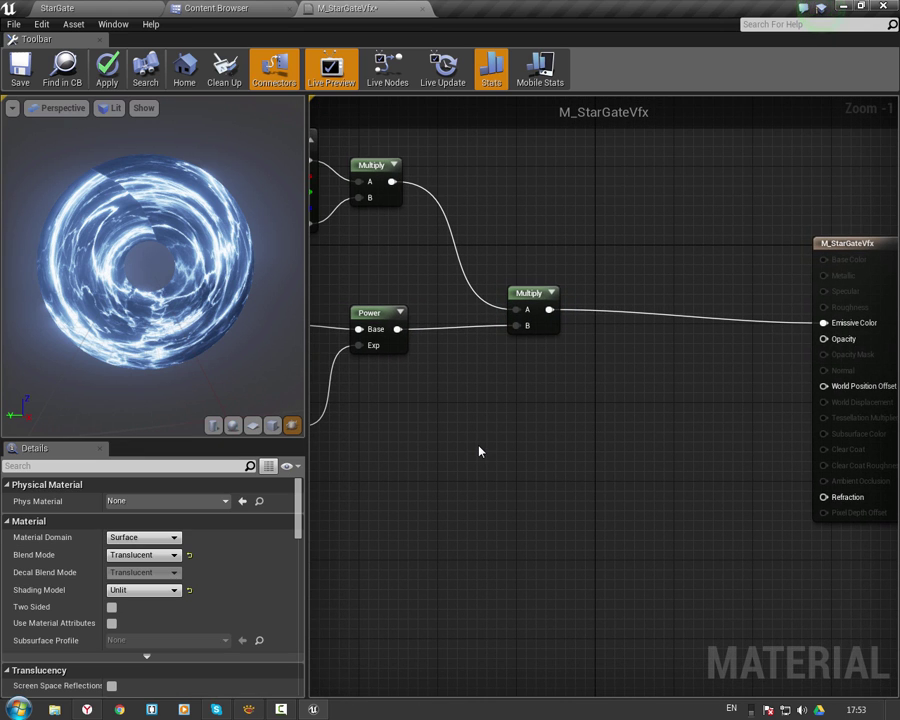
mouse_move(530, 374)
right_down()
mouse_move(490, 428)
mouse_move(580, 426)
right_up()
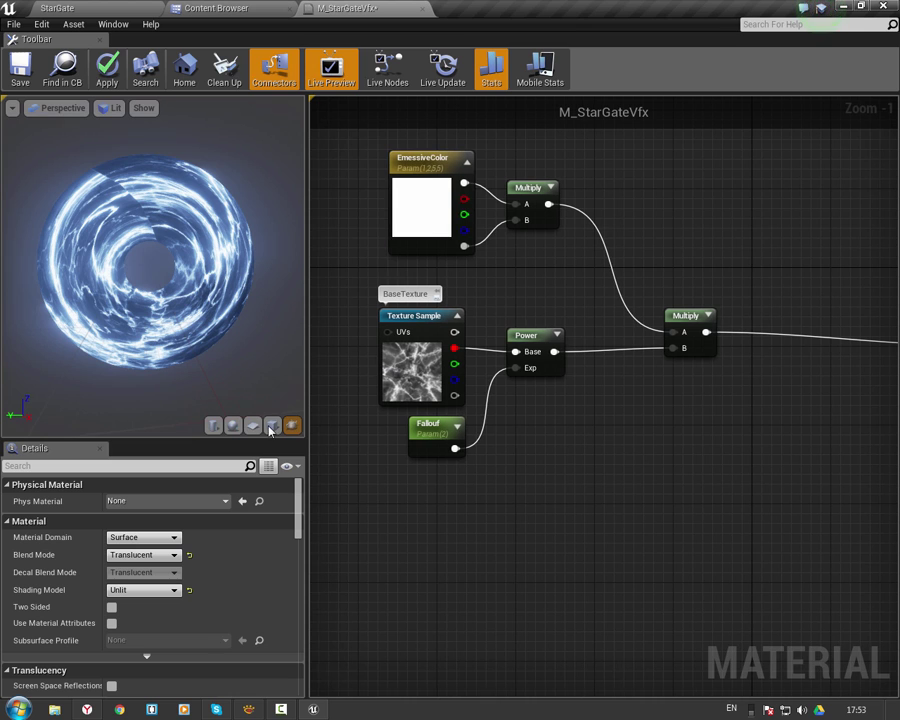
Add a VertexColor node to the graph below the Fallouf parameter.
right_click(517, 497)
text(ver)
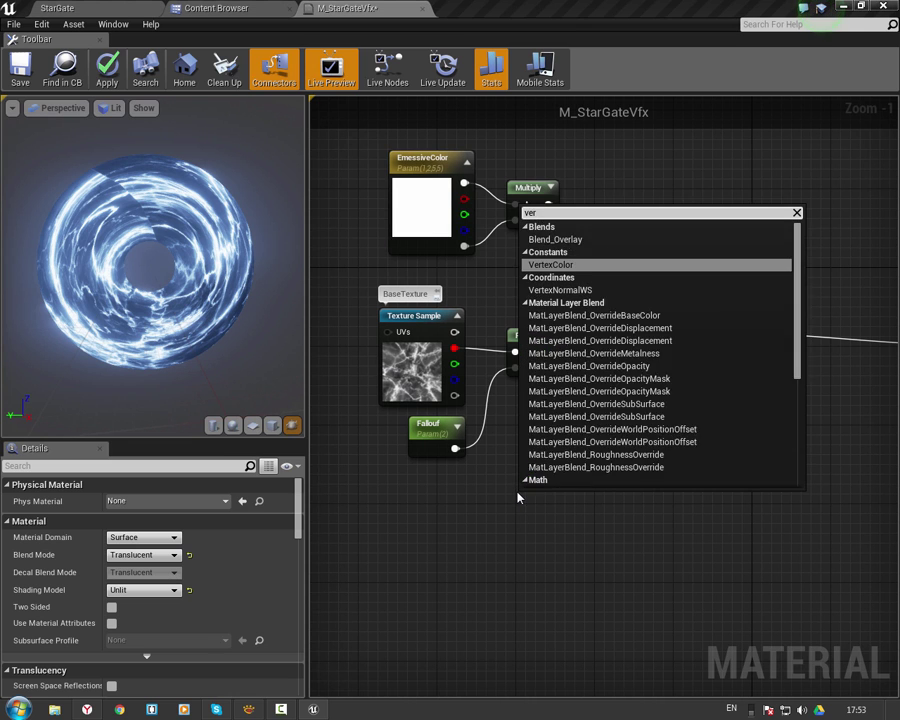
text(tex)
key(Escape)
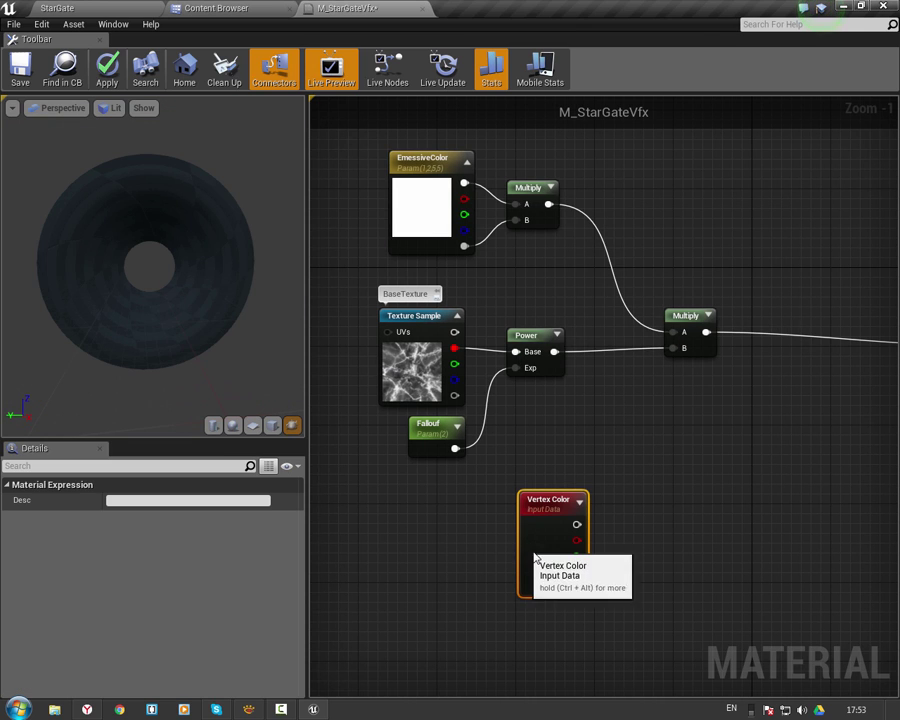
right_drag(557, 549, 450, 476)
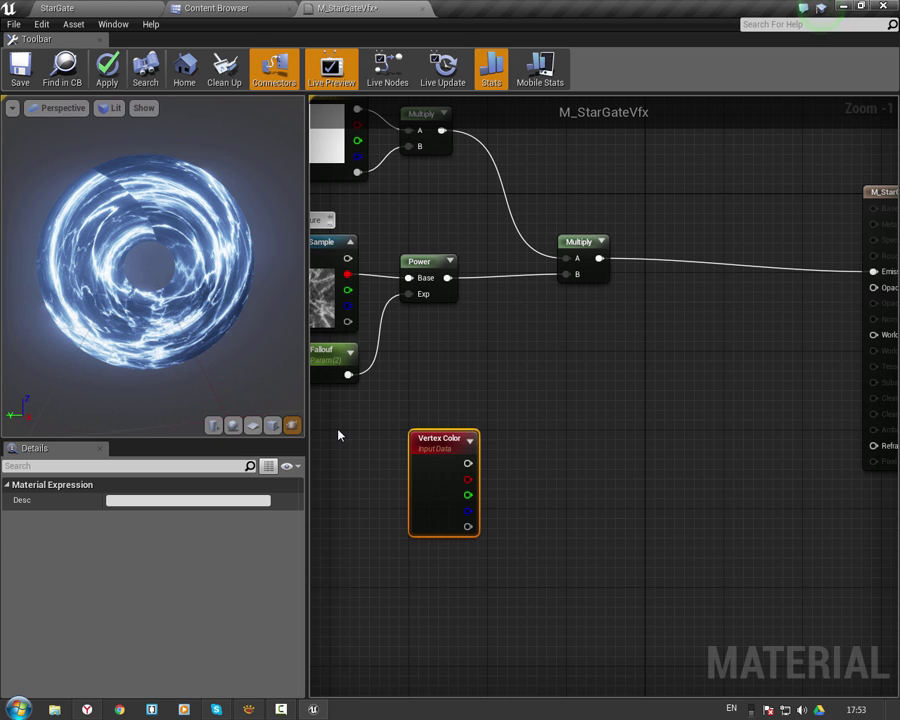
right_drag(410, 438, 480, 398)
click(486, 391)
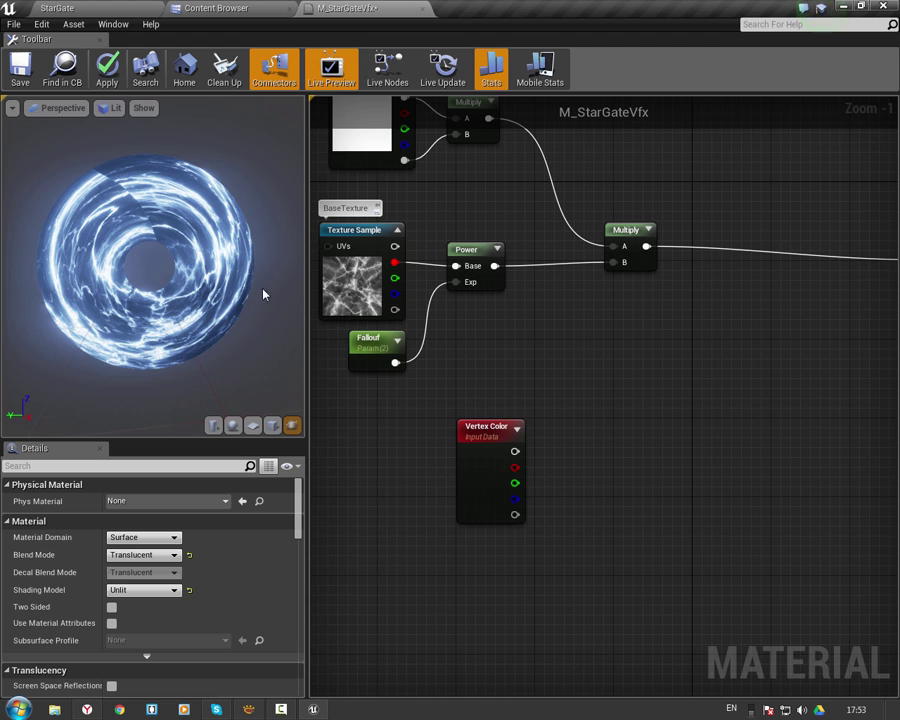
right_drag(552, 463, 506, 436)
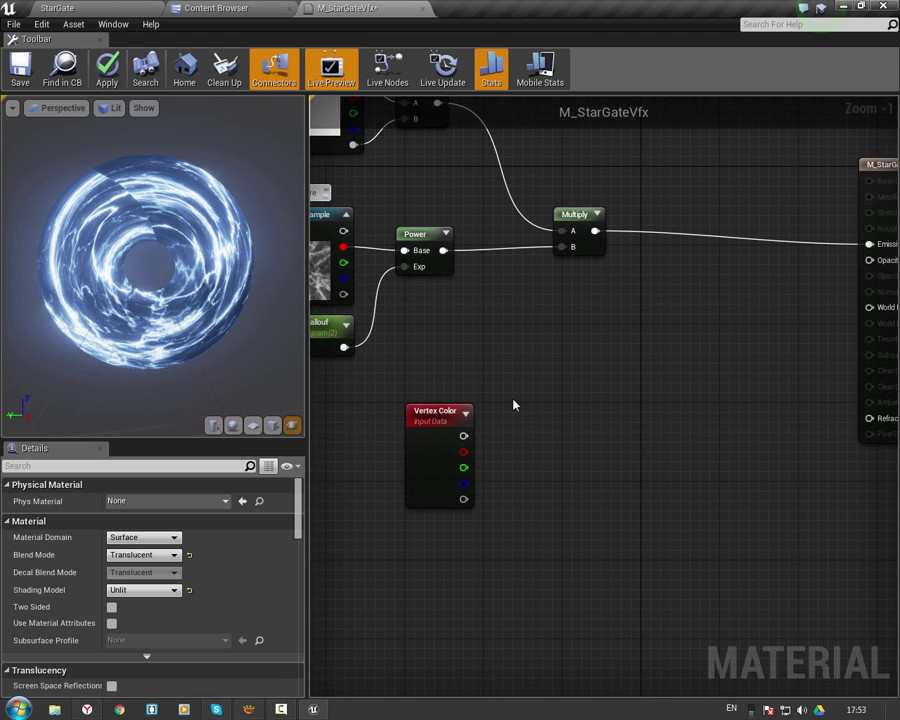
Wire Vertex Color into a new test Multiply's B input and preview the Multiply.
click(514, 405)
mouse_move(470, 436)
mouse_down()
mouse_move(420, 445)
mouse_move(523, 440)
mouse_up()
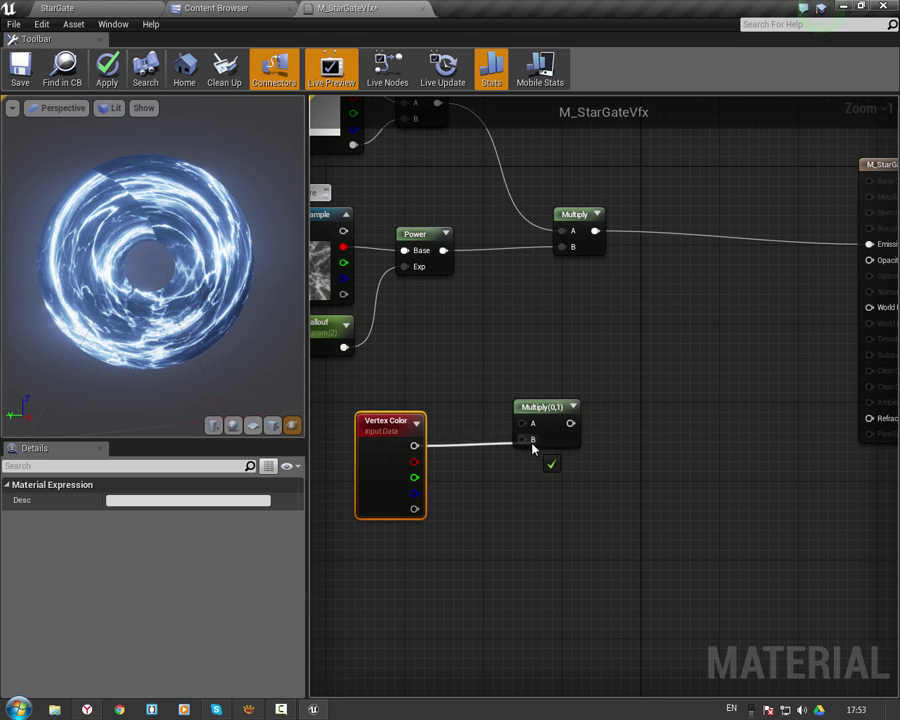
click(545, 427)
right_click(545, 427)
click(583, 416)
right_drag(480, 368, 528, 417)
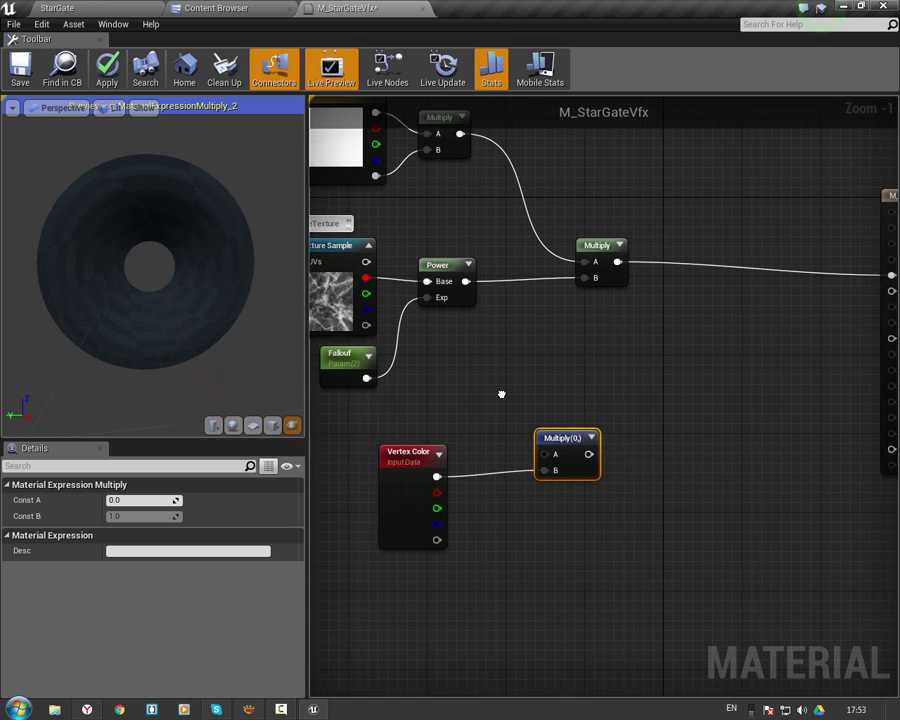
scroll(193, 297, up, 2)
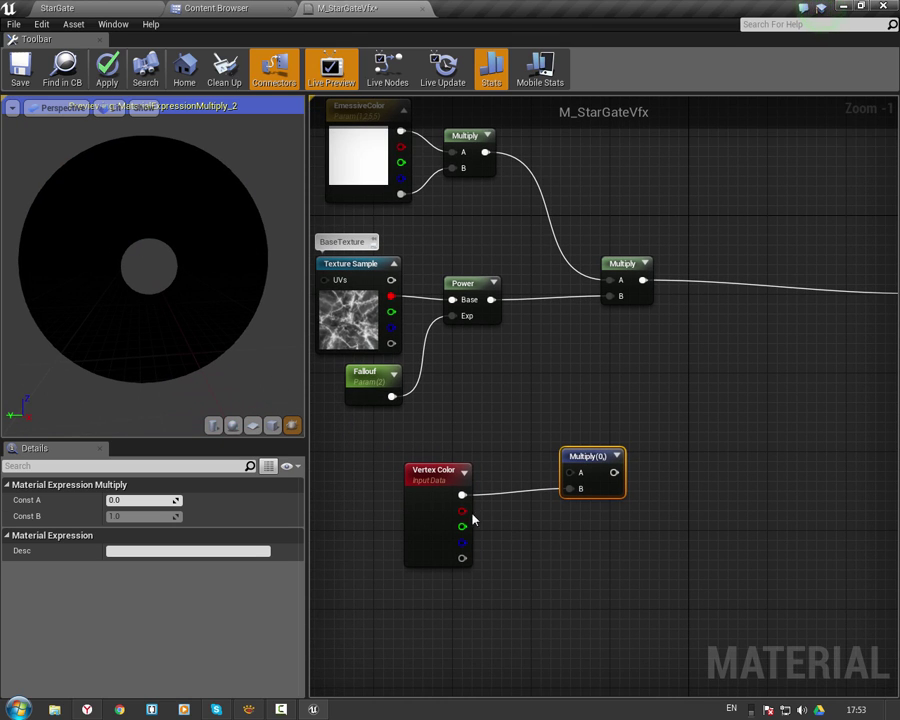
Switch the test Multiply to Vertex Color's red channel with Const A 1, checking the preview.
drag(462, 510, 568, 488)
right_drag(557, 423, 570, 452)
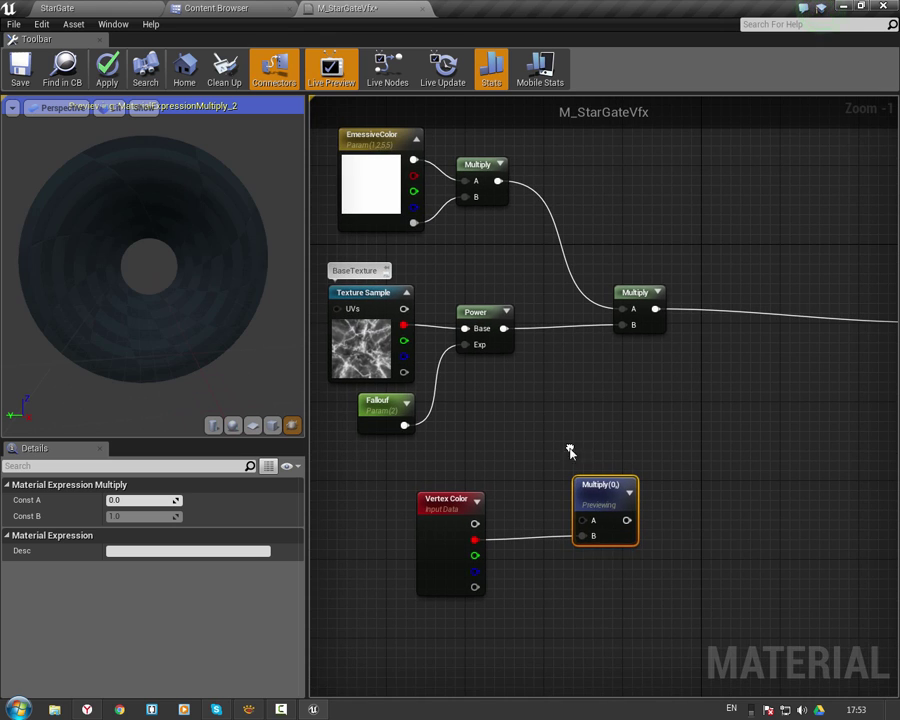
click(140, 500)
text(1)
key(Return)
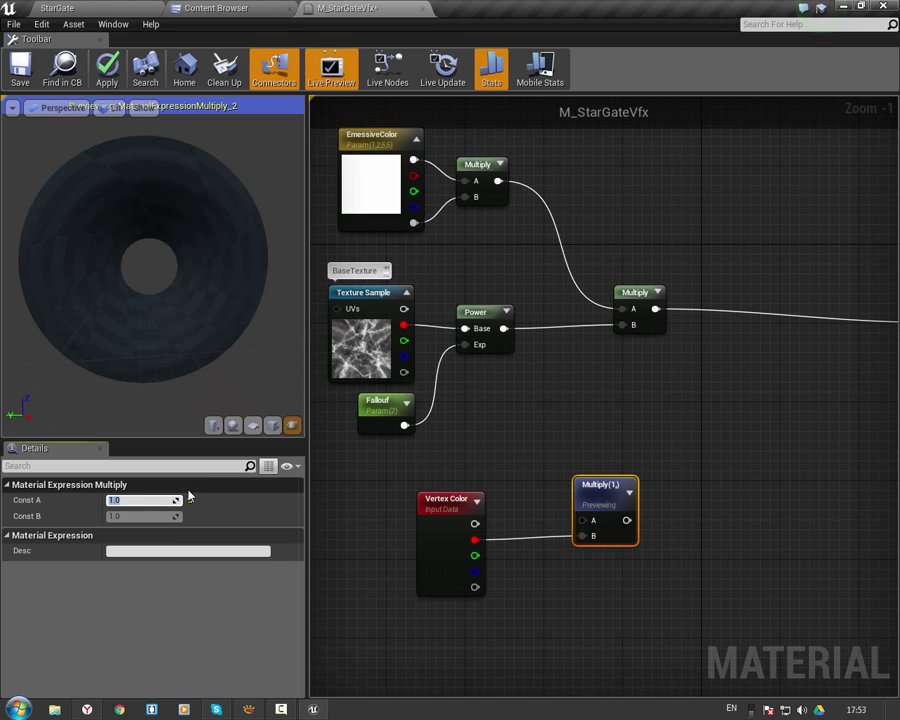
scroll(161, 281, up, 3)
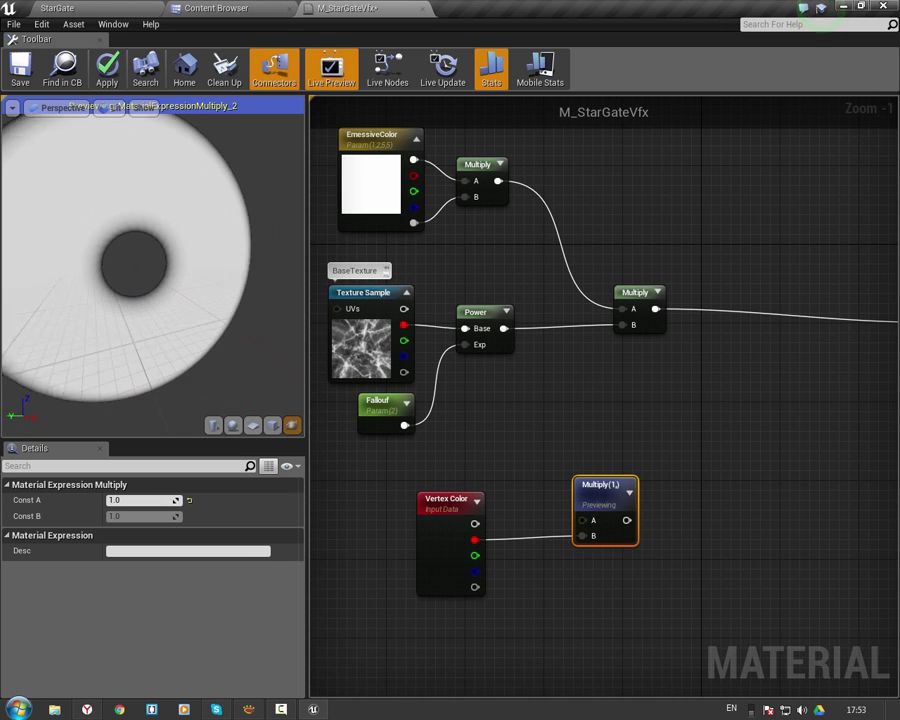
mouse_move(161, 281)
mouse_down()
mouse_move(215, 270)
mouse_move(140, 290)
mouse_up()
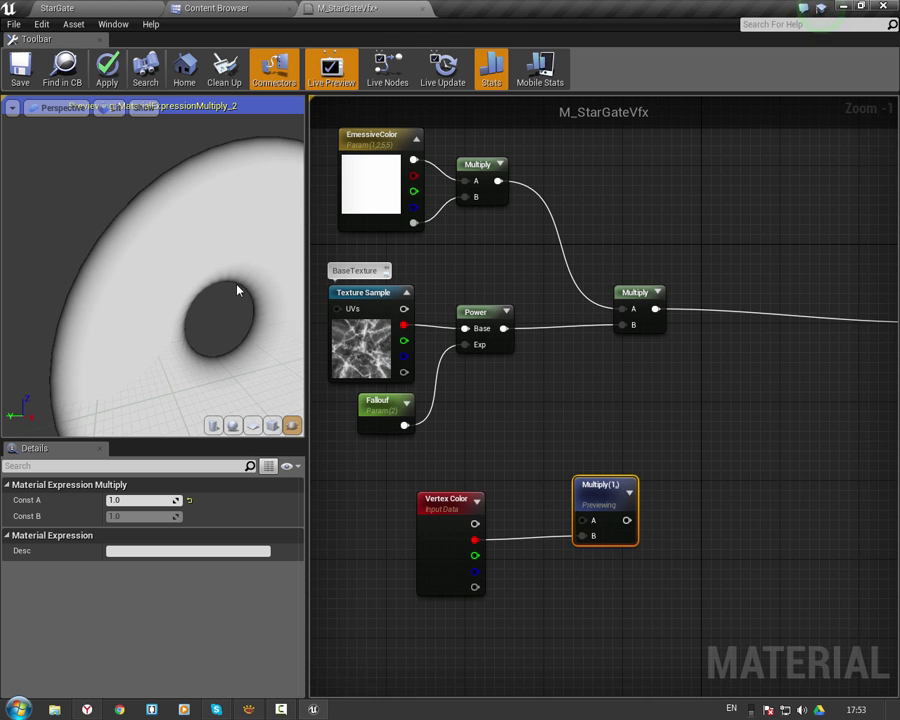
drag(237, 290, 180, 290)
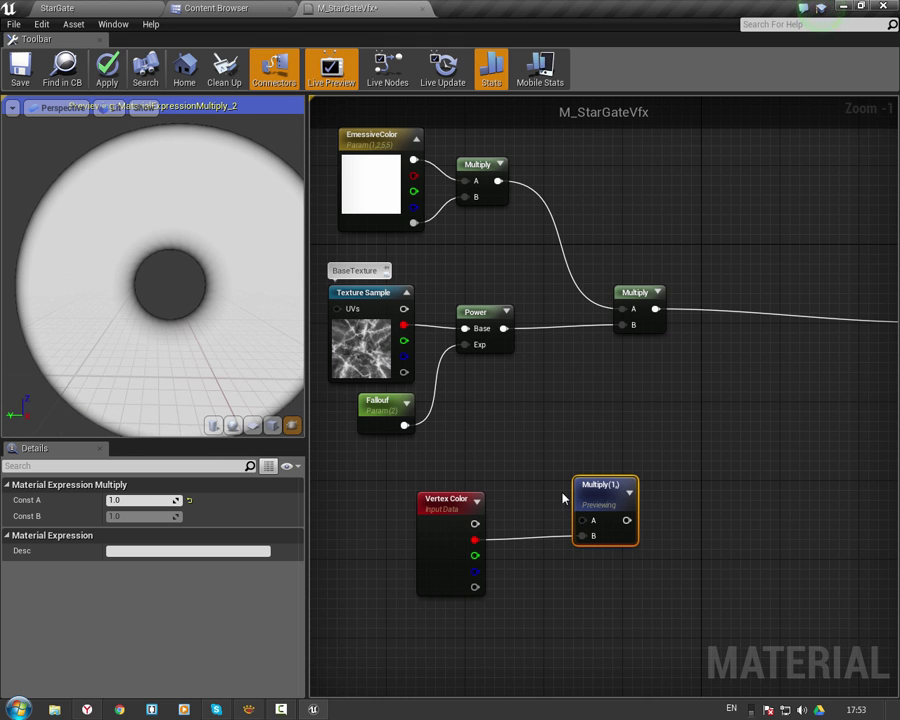
Open the Window > Stats panel and delete the test Multiply(1,) node.
right_drag(563, 498, 511, 476)
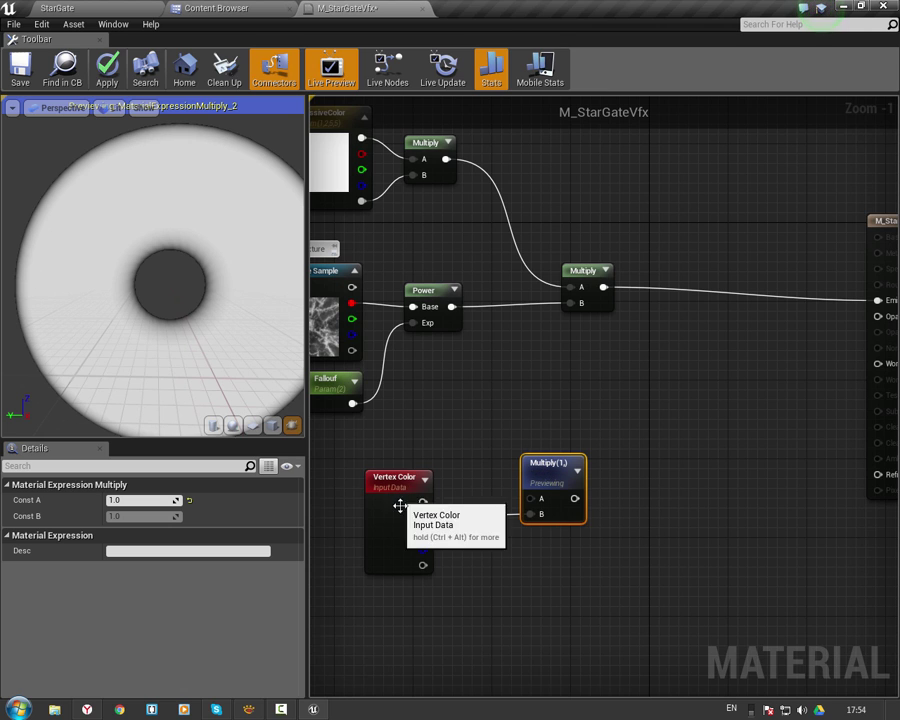
drag(405, 495, 405, 463)
mouse_move(507, 448)
right_down()
mouse_move(548, 441)
mouse_move(530, 443)
right_up()
click(548, 441)
drag(506, 428, 579, 514)
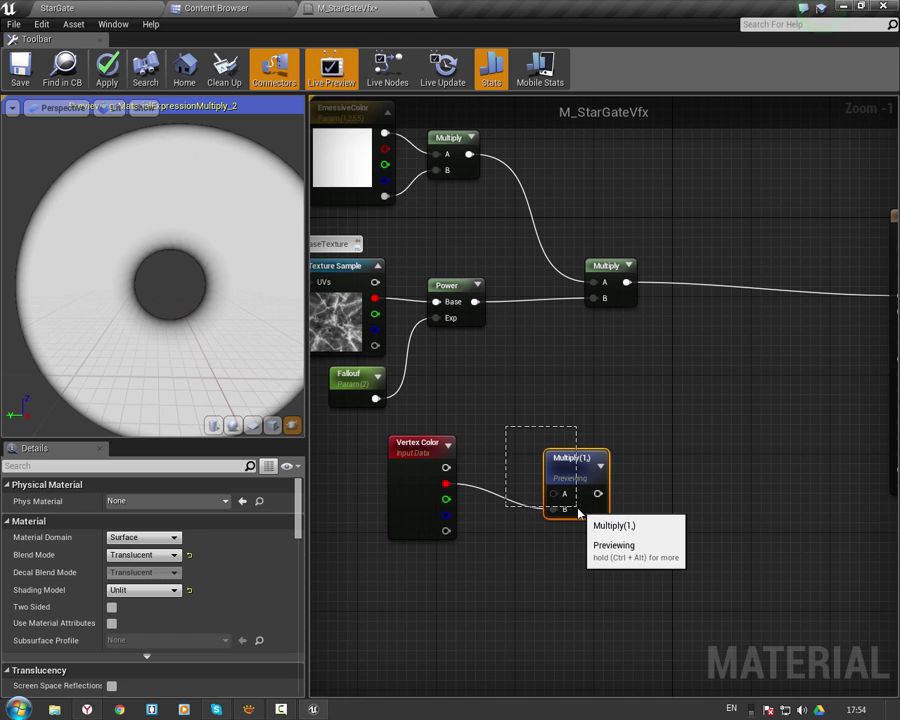
click(113, 24)
click(141, 128)
mouse_move(506, 458)
right_down()
mouse_move(505, 429)
mouse_move(444, 459)
right_up()
drag(490, 480, 492, 455)
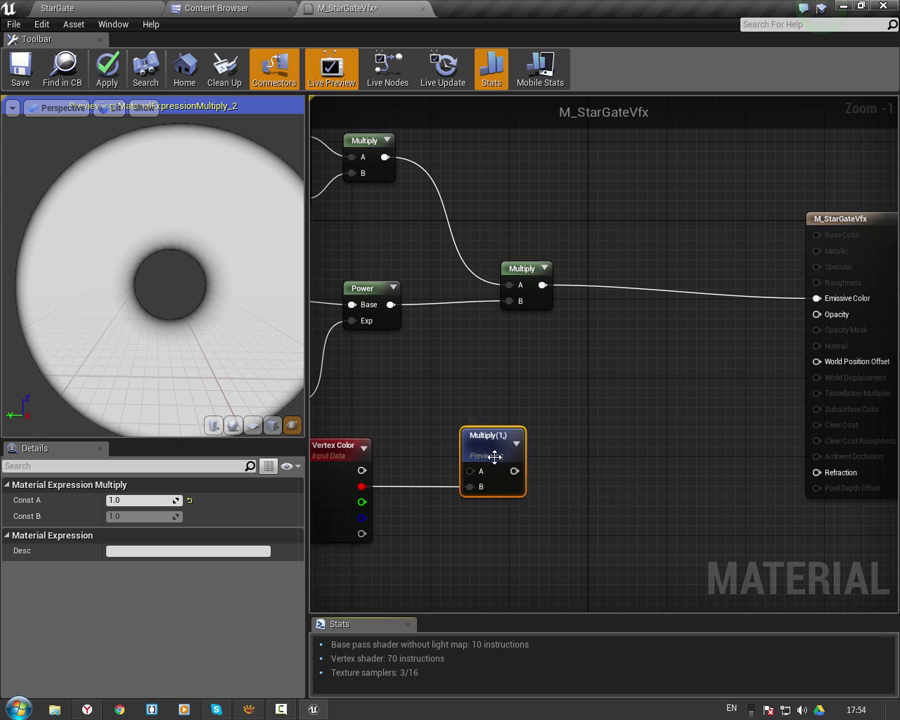
key(Delete)
Multiply the Power output by Vertex Color in a new Multiply node.
right_drag(335, 500, 410, 490)
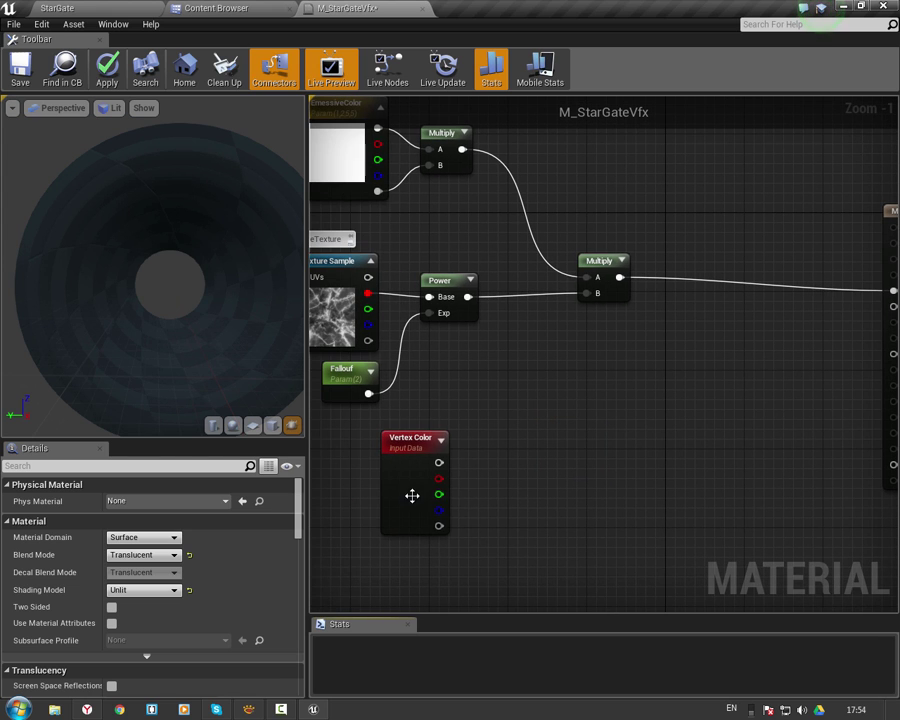
drag(410, 490, 430, 494)
click(622, 394)
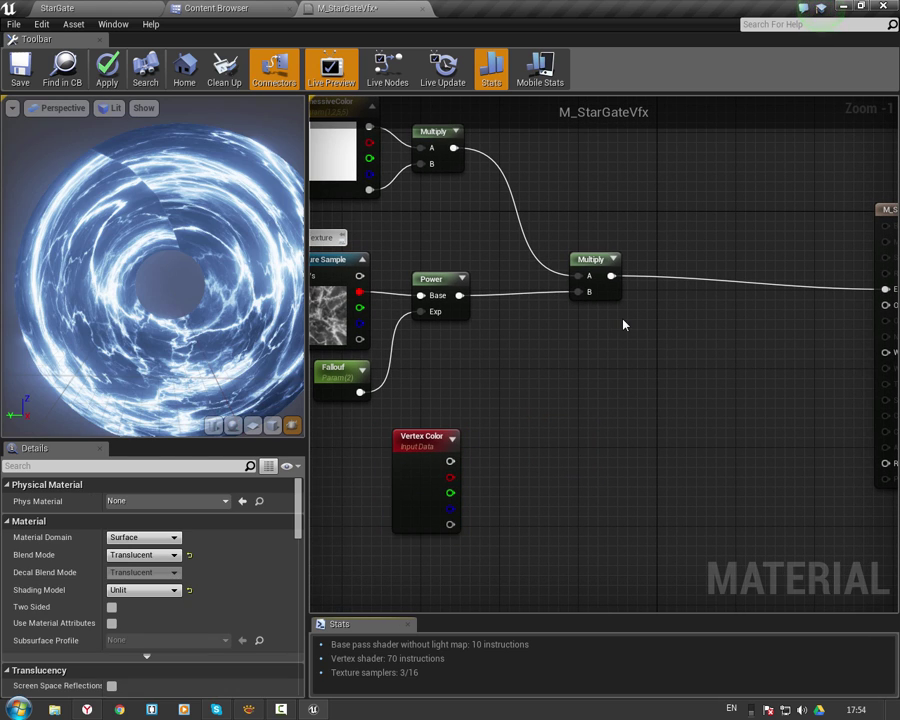
click(616, 321)
drag(656, 360, 672, 380)
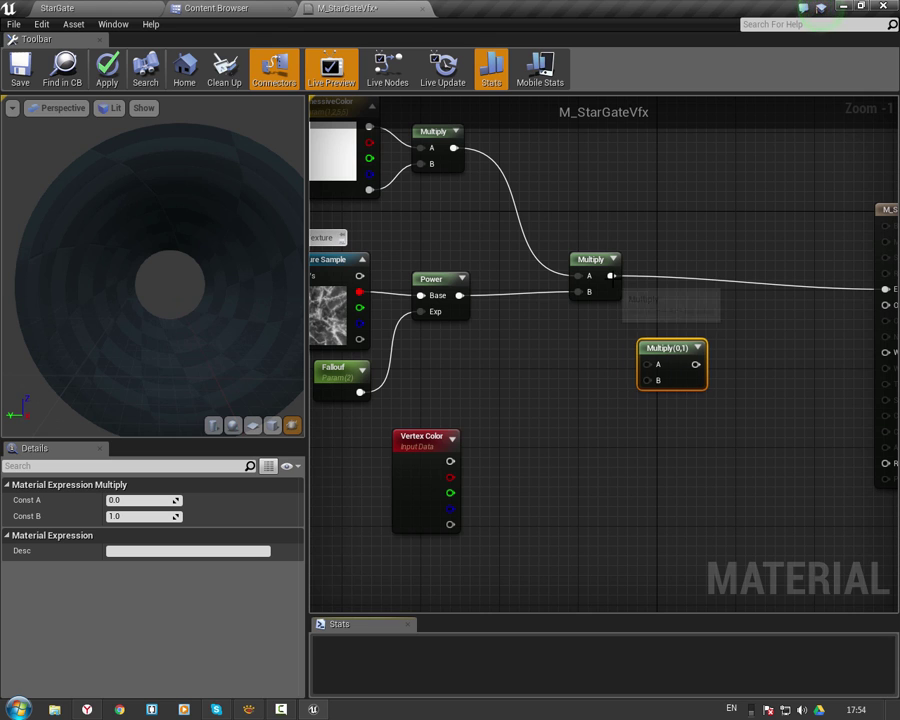
right_drag(635, 309, 577, 353)
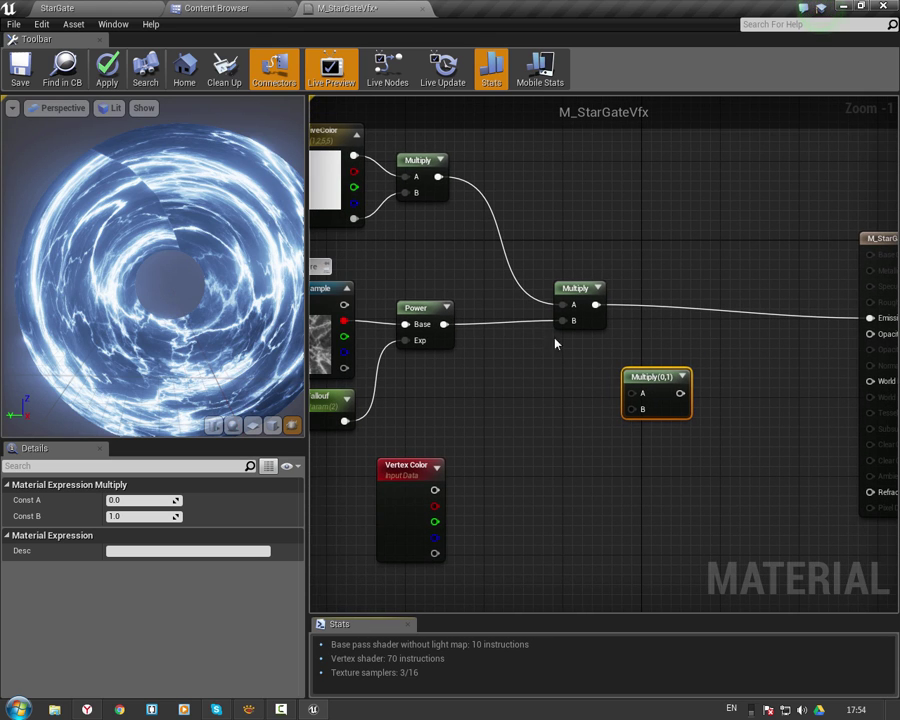
mouse_move(453, 327)
mouse_down()
mouse_move(614, 397)
mouse_move(634, 393)
mouse_move(586, 386)
mouse_up()
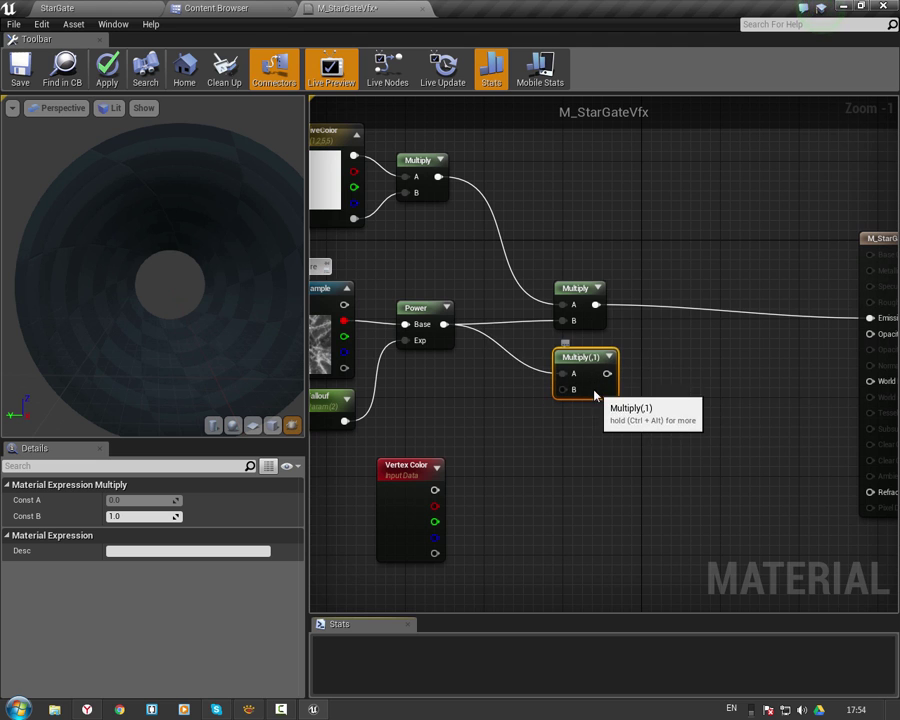
drag(435, 490, 564, 396)
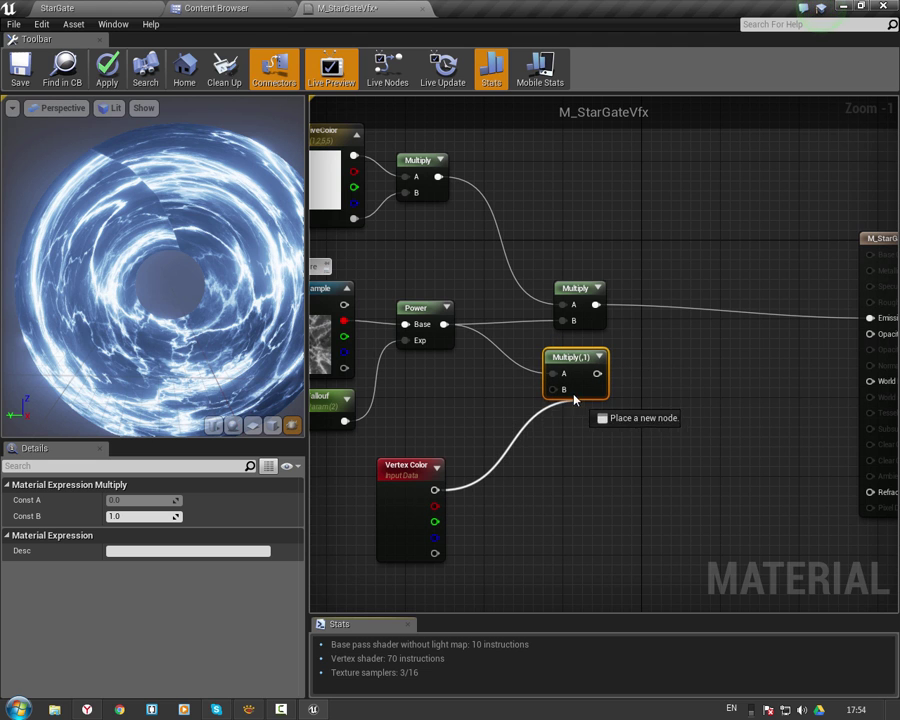
right_drag(553, 388, 446, 419)
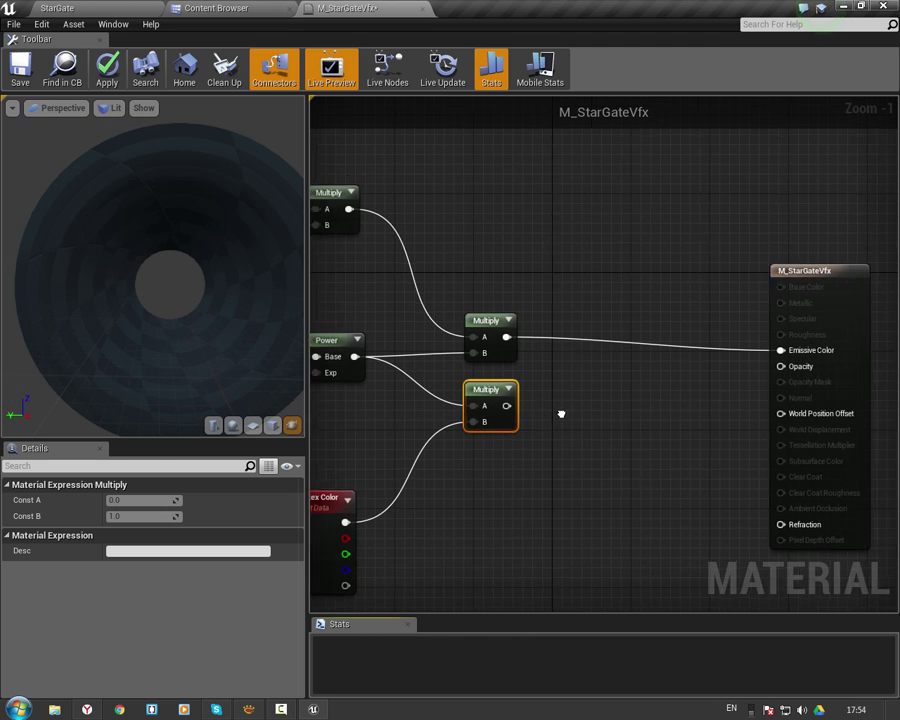
click(553, 420)
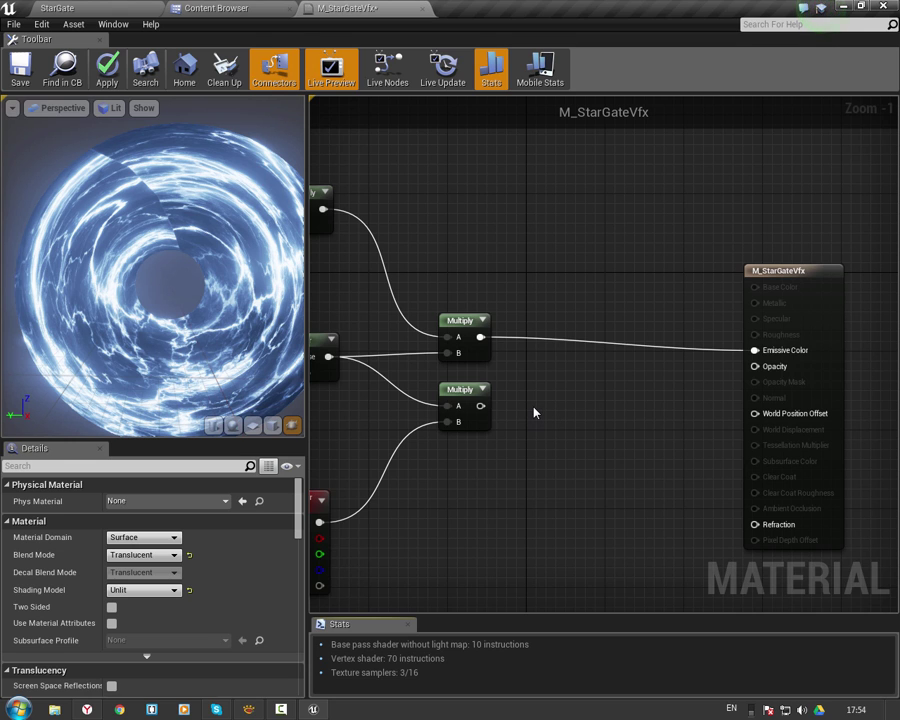
Feed that result into another Multiply and describe it as GlobalOpacity.
click(535, 411)
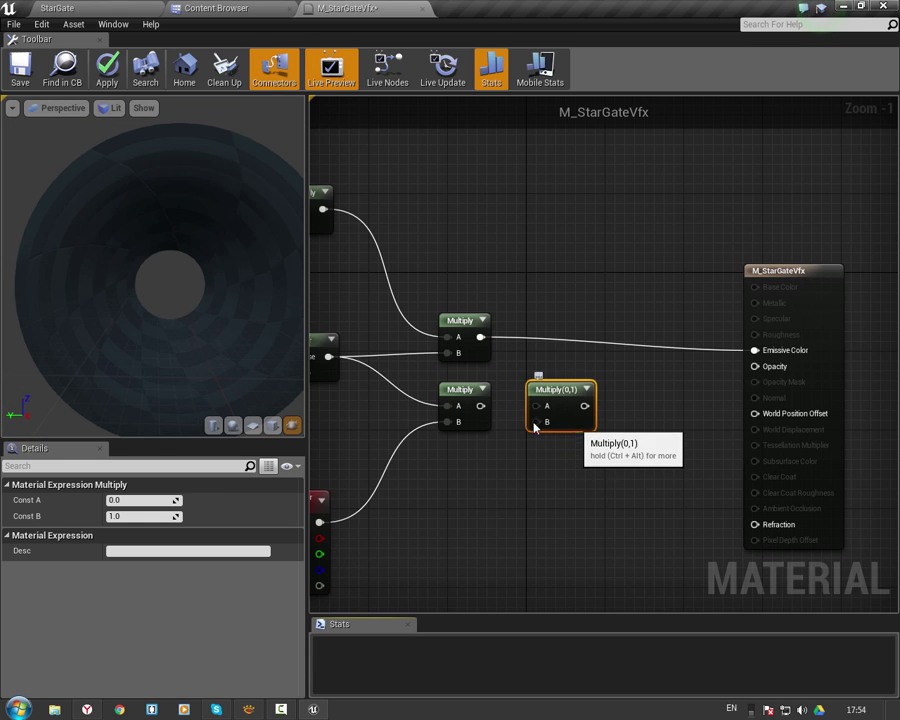
drag(481, 406, 559, 412)
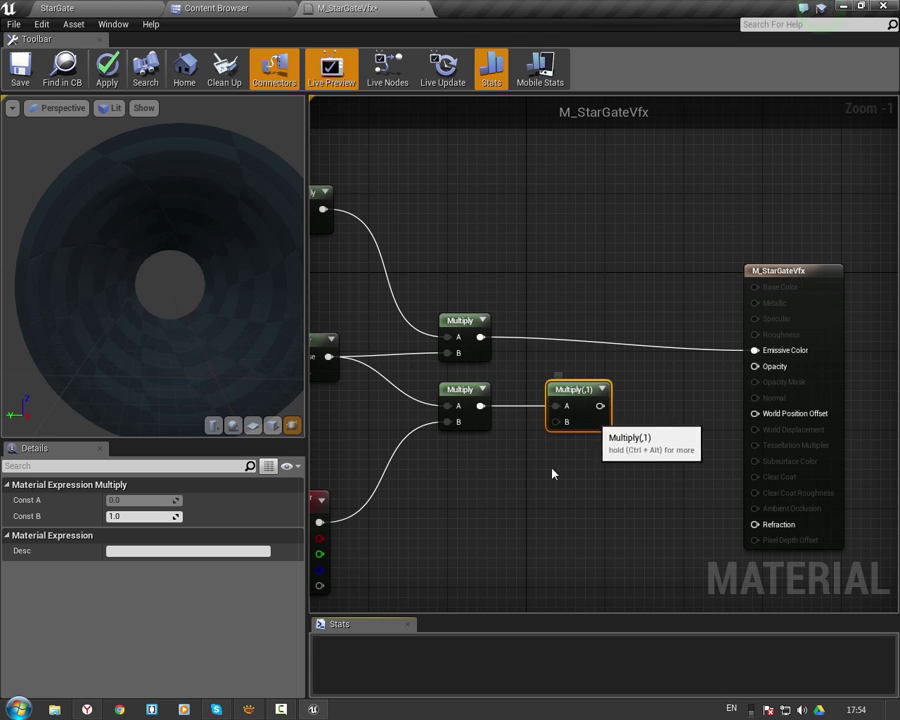
right_drag(552, 474, 588, 463)
text(GlobalOpacity)
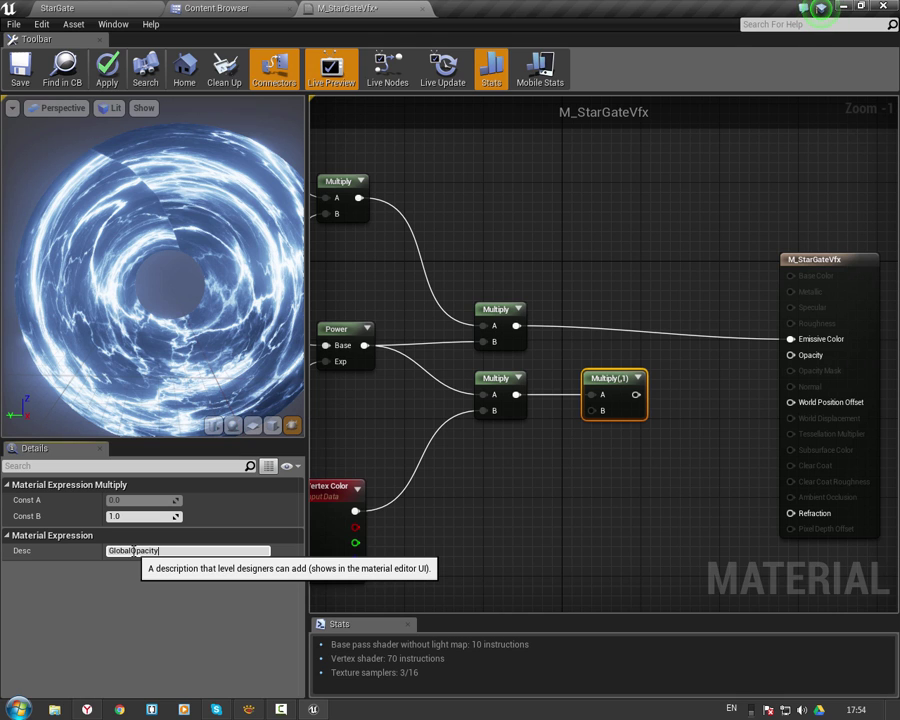
key(Return)
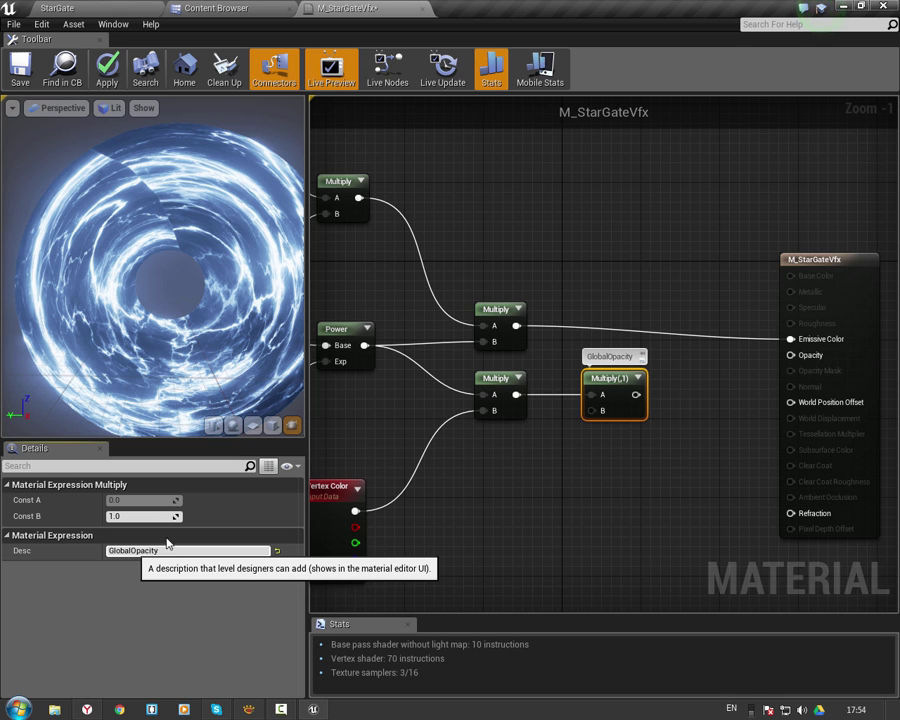
click(552, 457)
right_drag(550, 458, 530, 475)
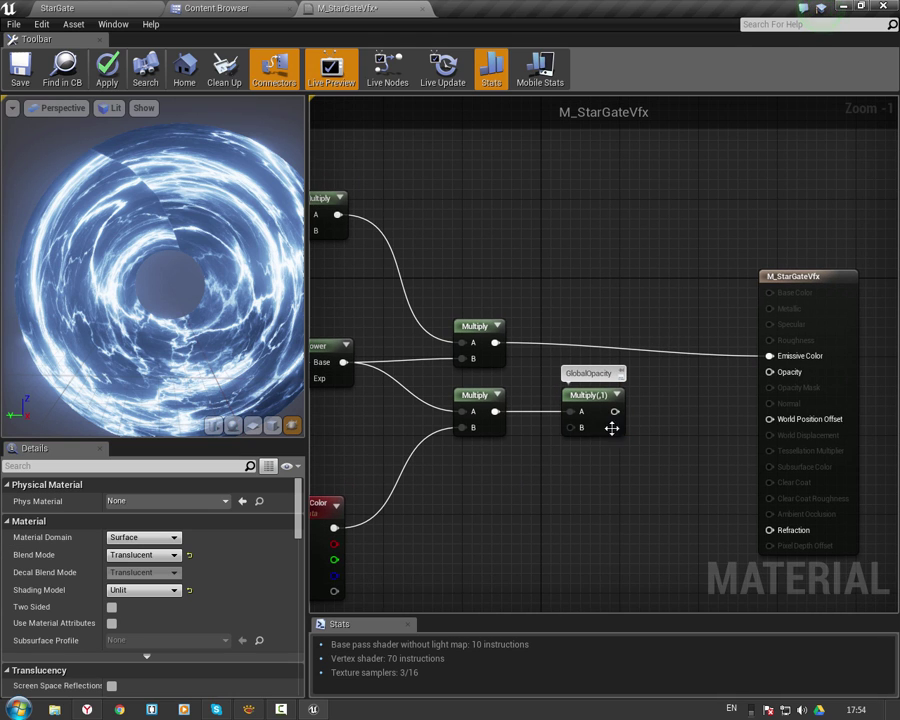
right_drag(718, 417, 566, 417)
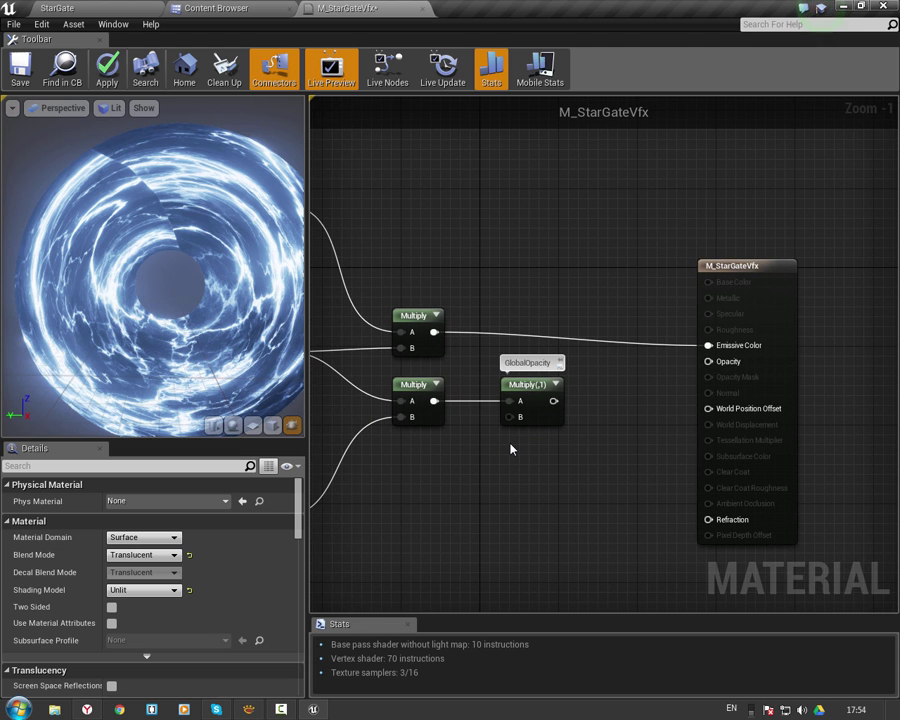
Create a GlobalOpacity scalar parameter with default value 1.
right_drag(442, 461, 472, 450)
click(472, 448)
text(GlobalOpacity)
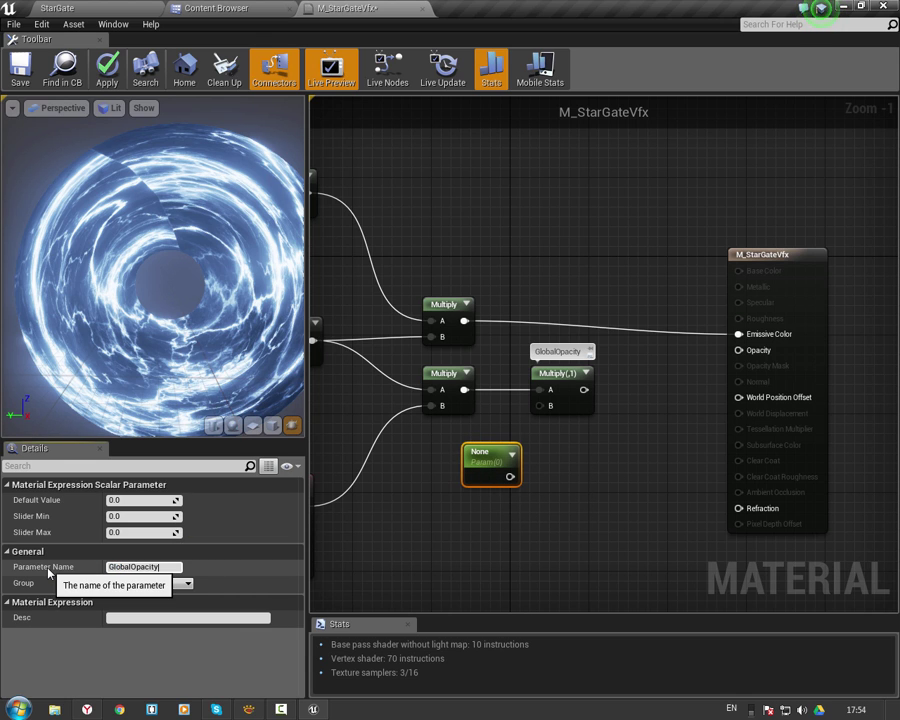
key(Return)
click(140, 500)
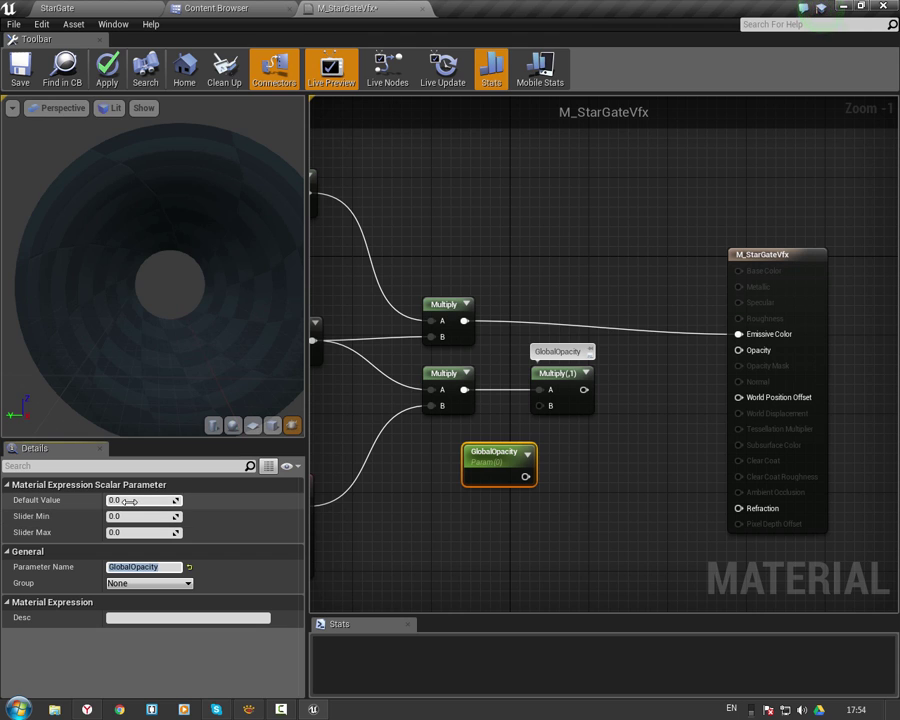
text(1)
key(Return)
drag(495, 458, 454, 448)
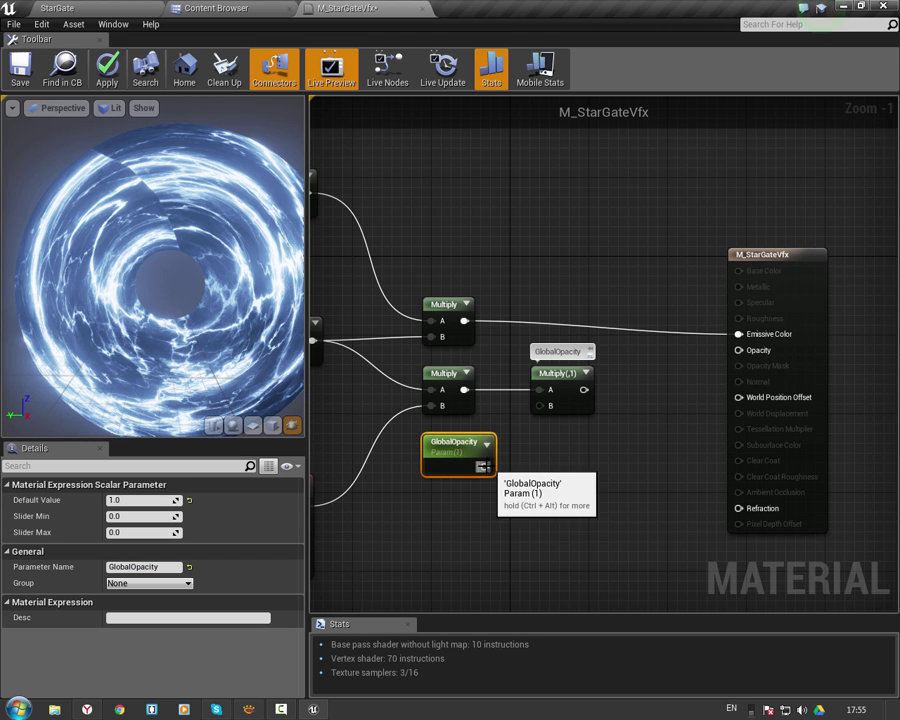
right_drag(487, 455, 512, 464)
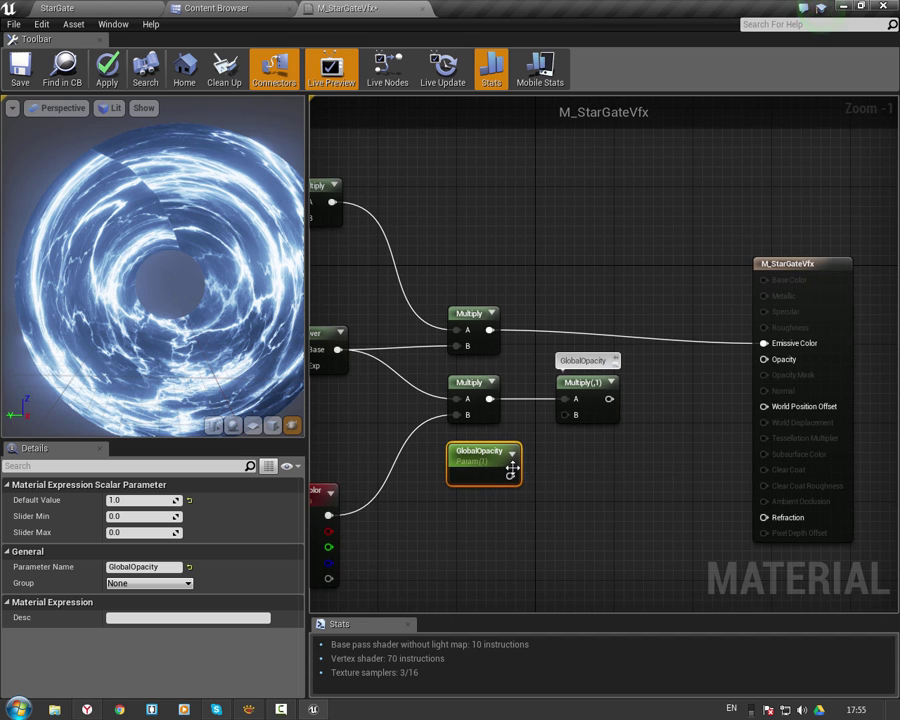
Wire GlobalOpacity into the Multiply's B input and drive Opacity with the result.
mouse_move(510, 476)
mouse_down()
mouse_move(576, 426)
mouse_move(764, 359)
mouse_up()
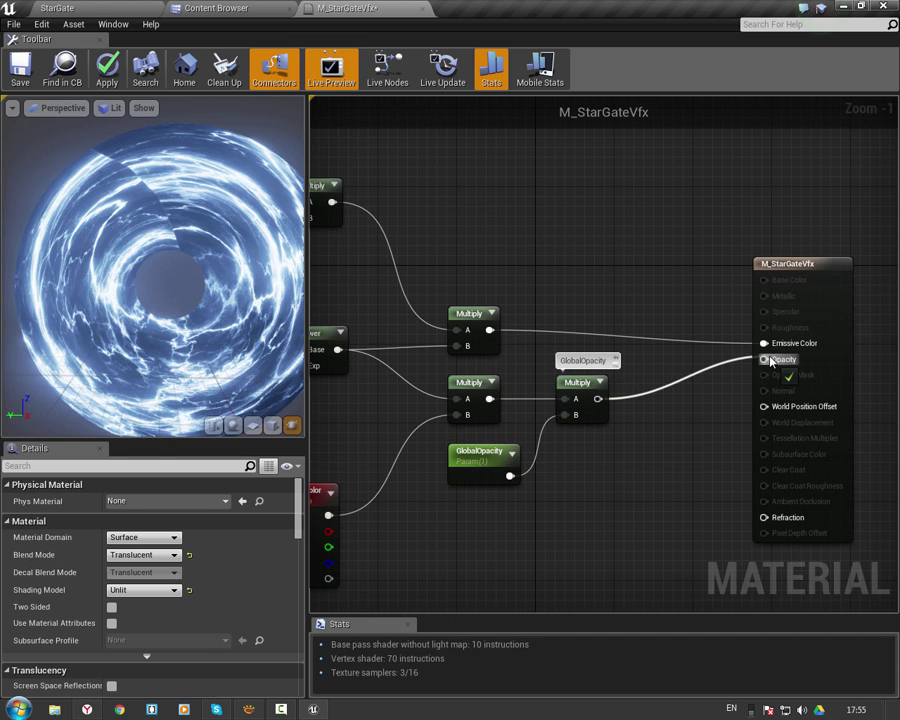
right_drag(661, 436, 677, 441)
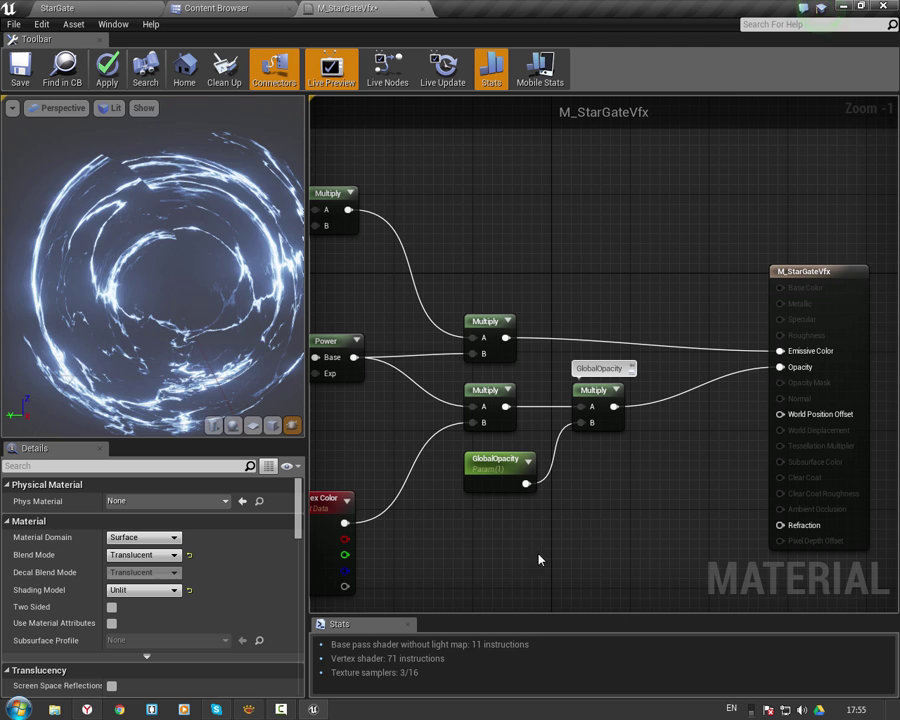
mouse_move(200, 300)
mouse_down()
mouse_move(240, 290)
mouse_move(200, 290)
mouse_up()
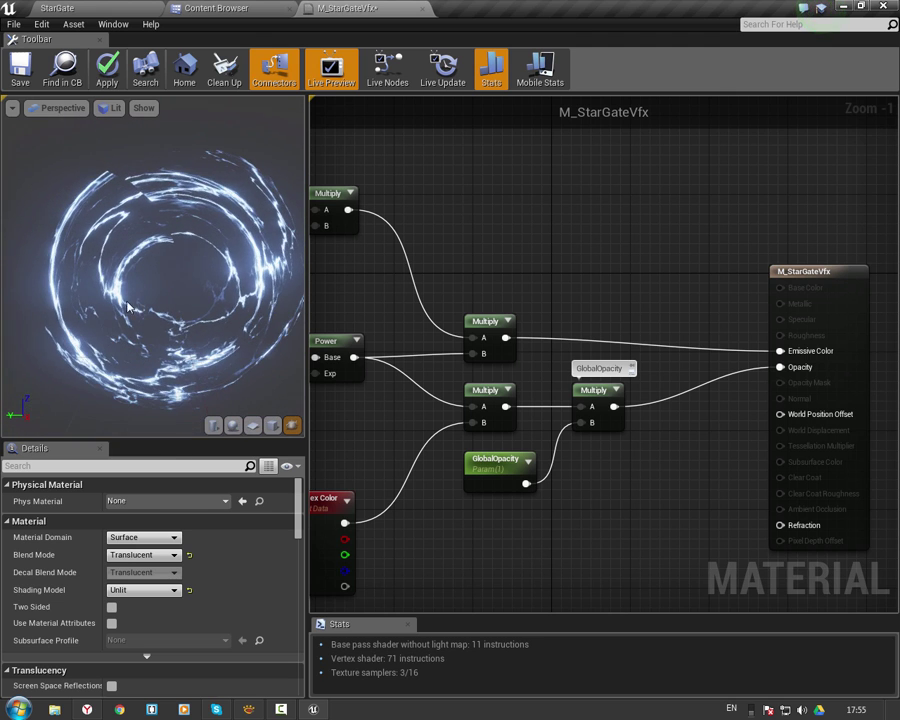
drag(200, 290, 170, 280)
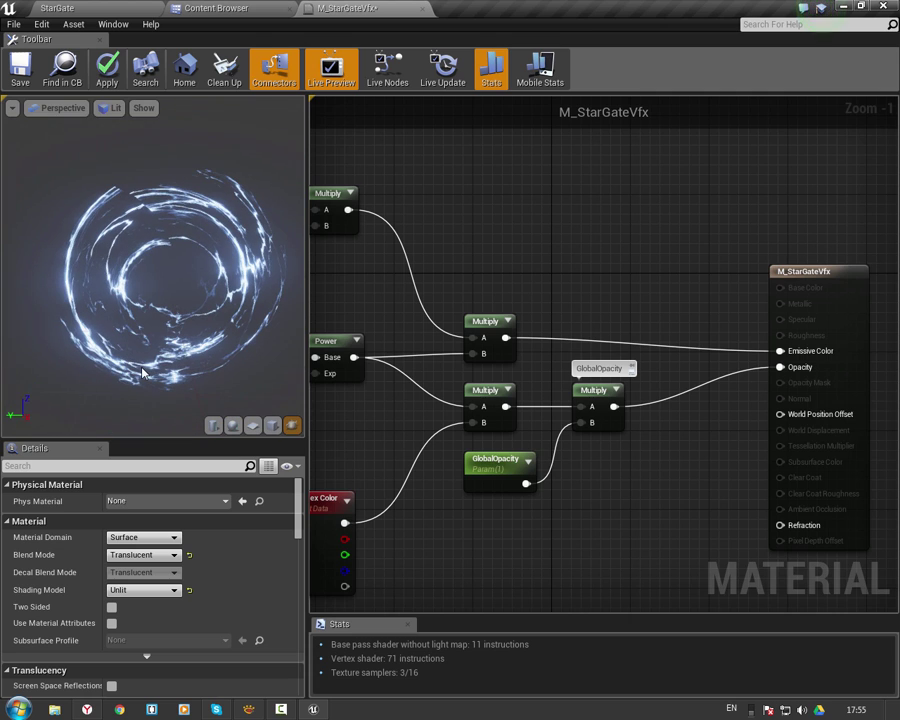
right_drag(469, 272, 592, 267)
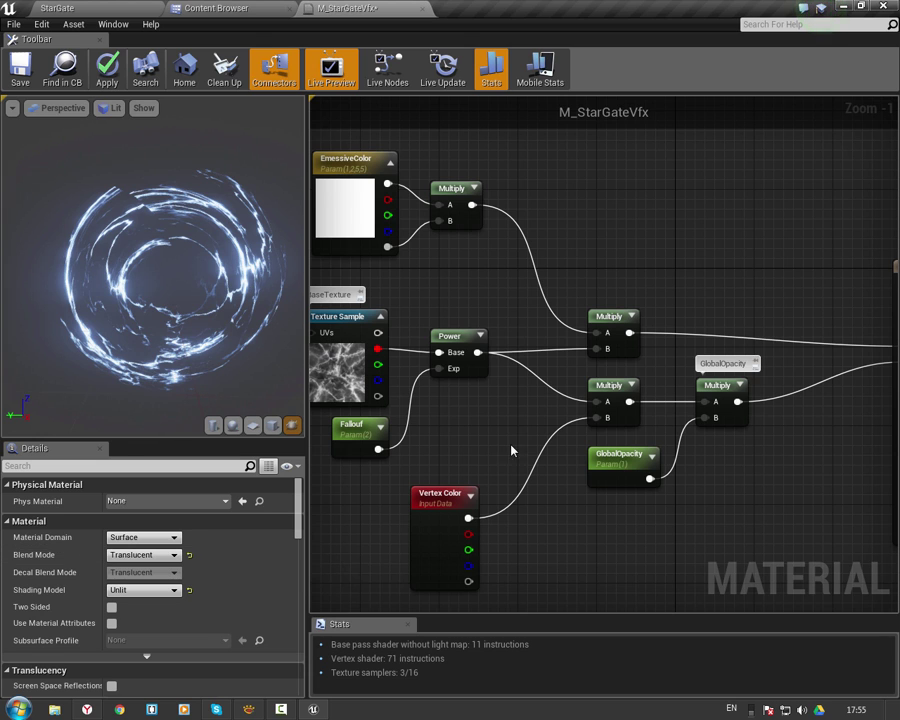
Check the Blend Mode options, keeping it Translucent.
right_drag(510, 446, 512, 412)
click(175, 555)
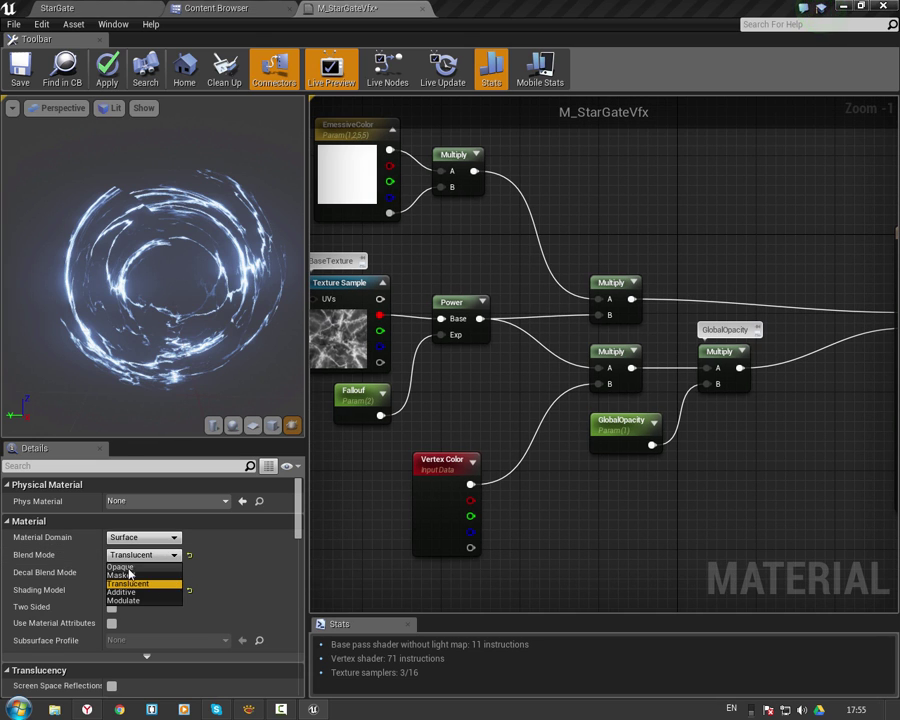
click(570, 554)
Drag the Fog04 Texture Sample node further left beside the BaseTexture sample.
mouse_move(368, 498)
right_down()
mouse_move(563, 505)
mouse_move(488, 460)
right_up()
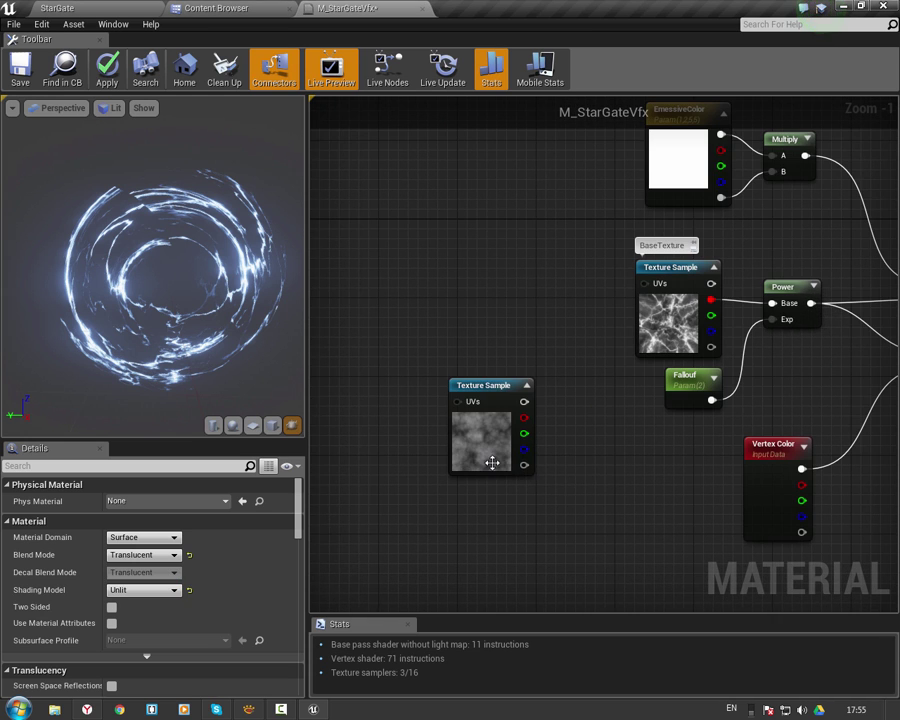
drag(488, 460, 380, 420)
right_drag(380, 420, 574, 500)
mouse_move(574, 500)
mouse_down()
mouse_move(418, 420)
mouse_move(330, 420)
mouse_up()
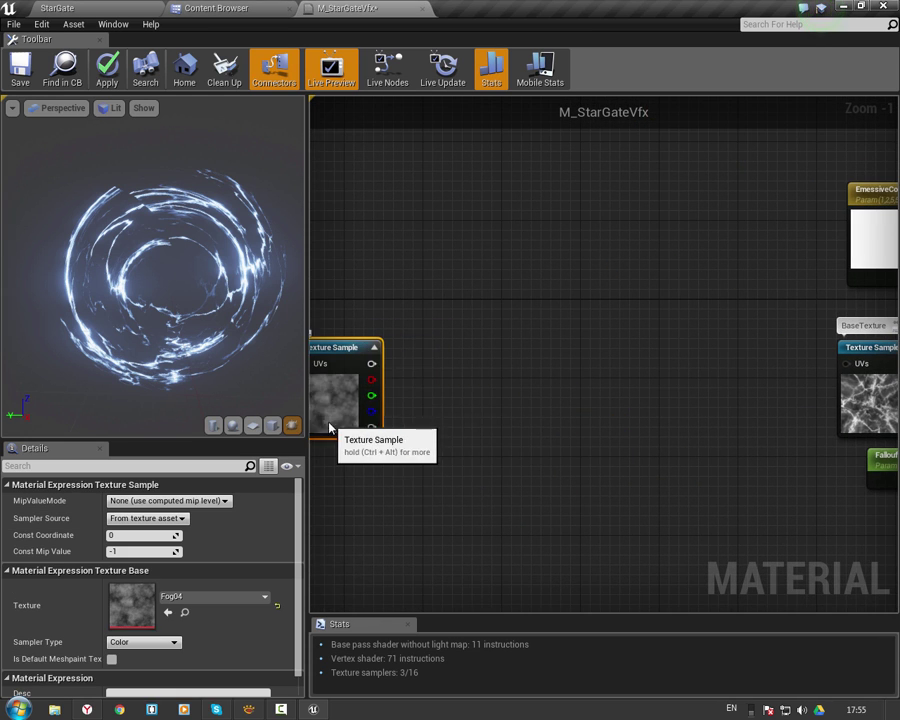
mouse_move(845, 390)
right_down()
mouse_move(645, 387)
mouse_move(566, 357)
right_up()
click(645, 387)
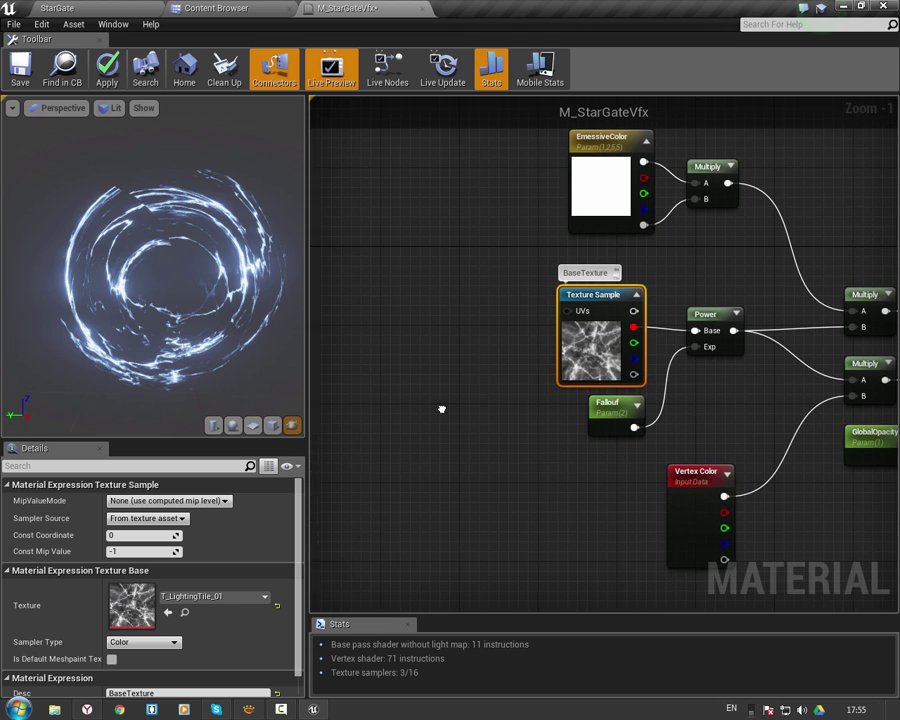
right_drag(459, 374, 481, 380)
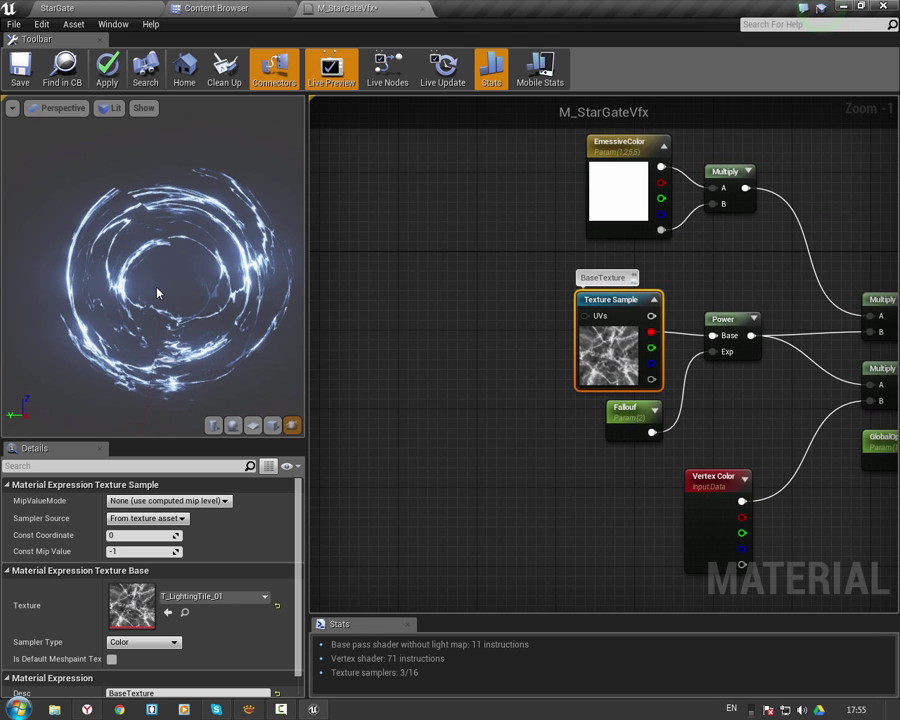
mouse_move(392, 360)
right_down()
mouse_move(451, 382)
mouse_move(620, 374)
mouse_move(659, 400)
right_up()
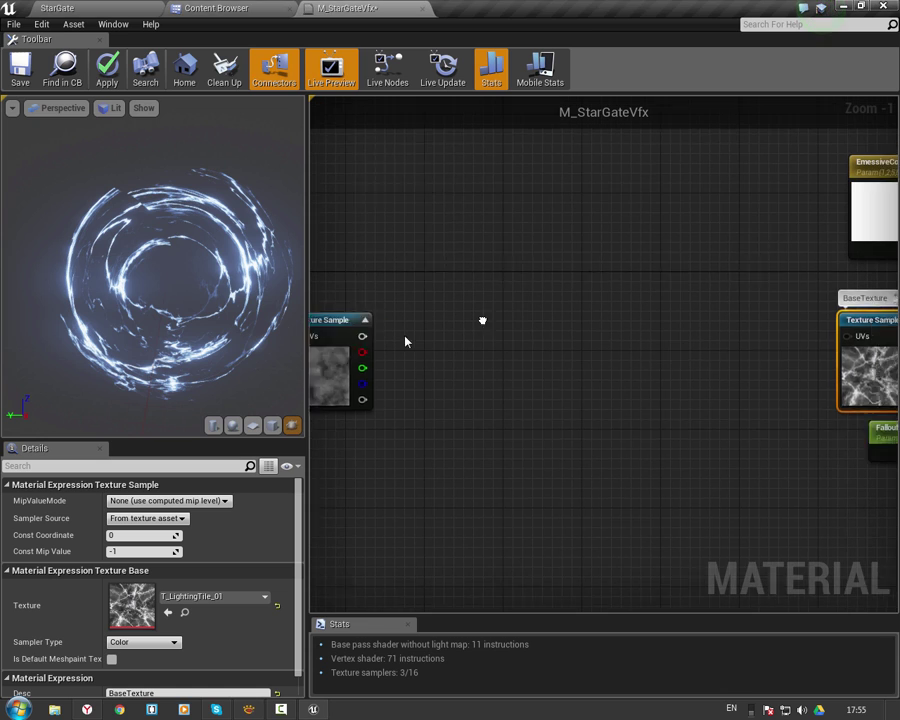
right_drag(406, 341, 523, 365)
Add a Panner into BaseTexture's UVs with Speed X -0.4.
text(panner)
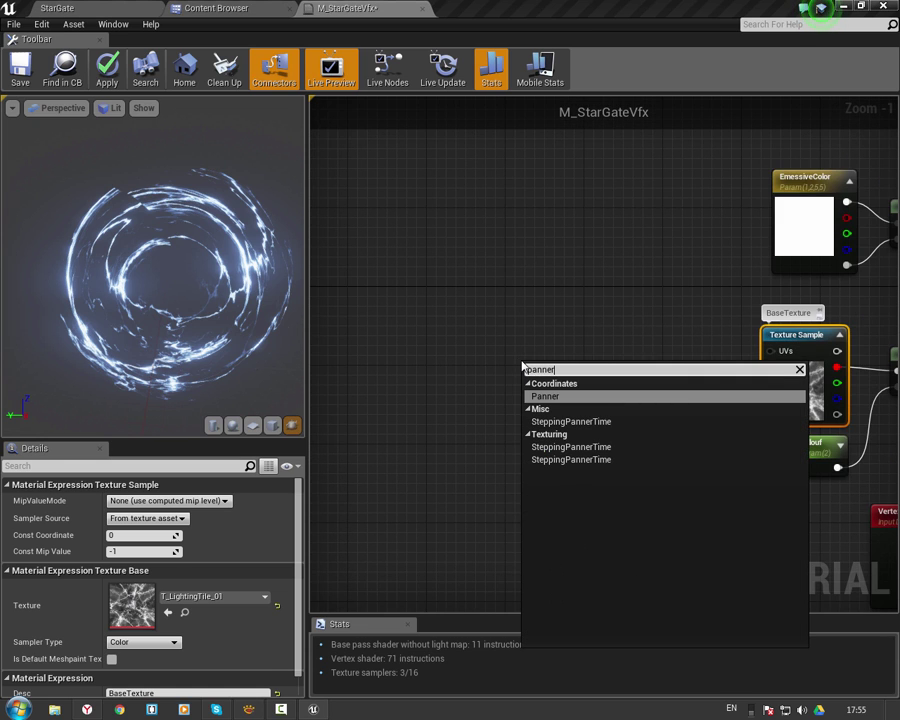
key(Return)
right_drag(518, 365, 449, 402)
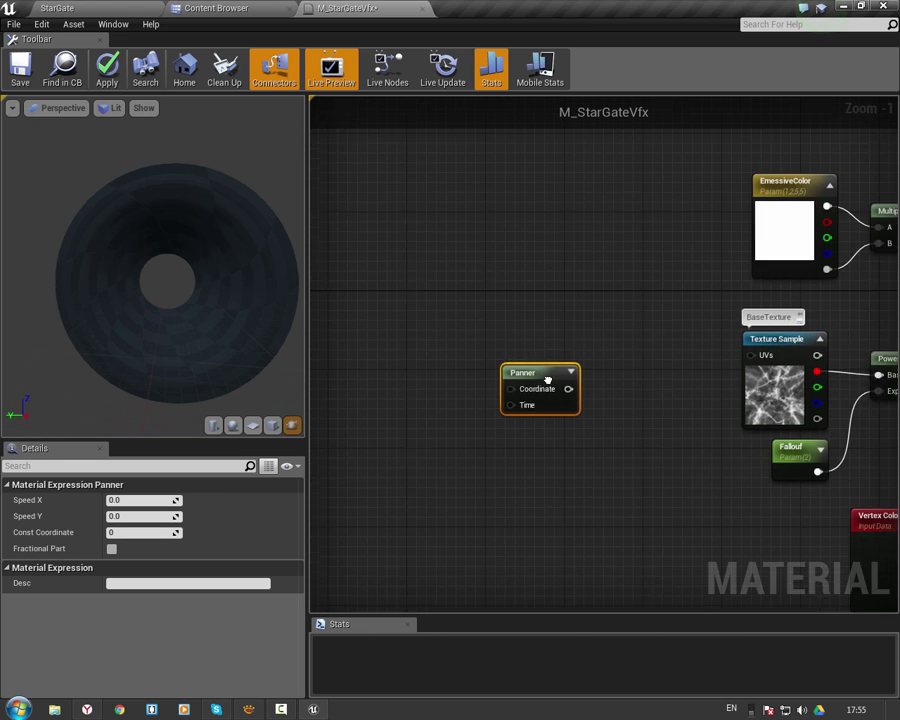
drag(449, 402, 530, 378)
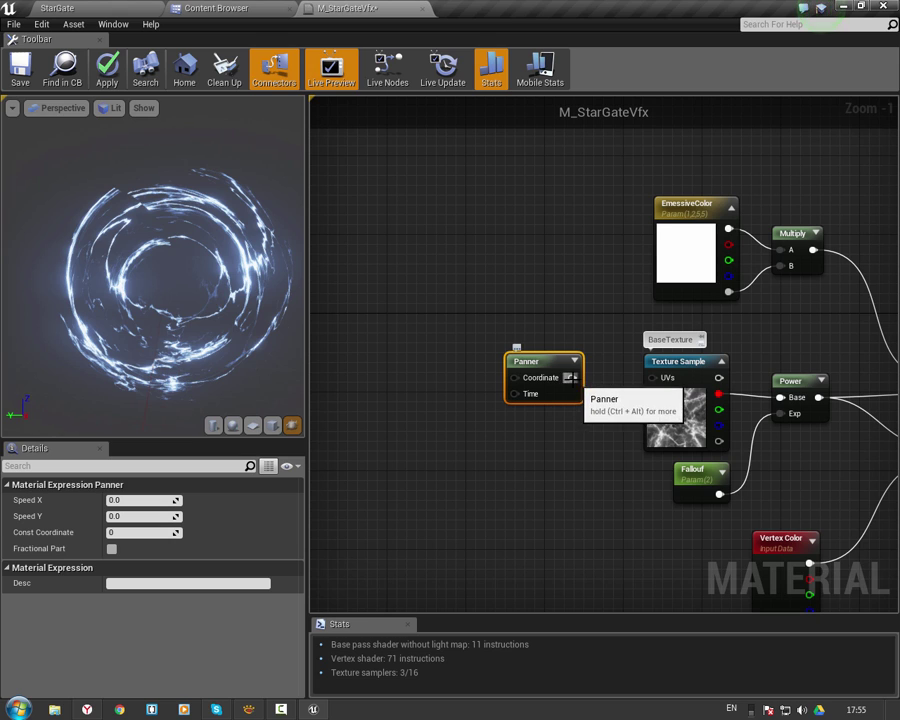
drag(571, 378, 659, 380)
drag(572, 404, 582, 404)
text(-4)
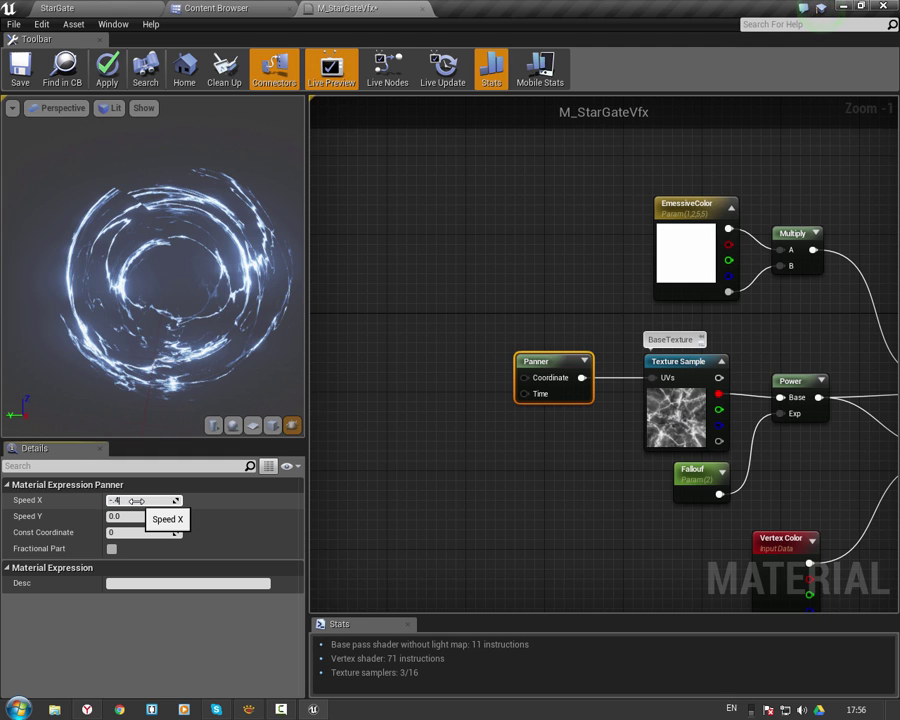
text(-0.4)
key(Return)
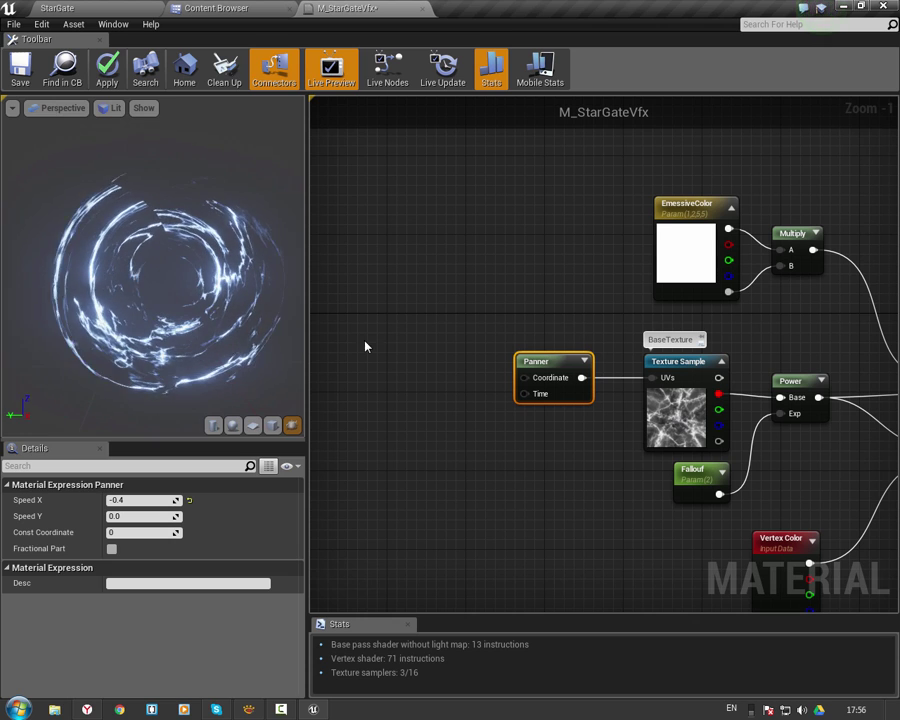
click(382, 347)
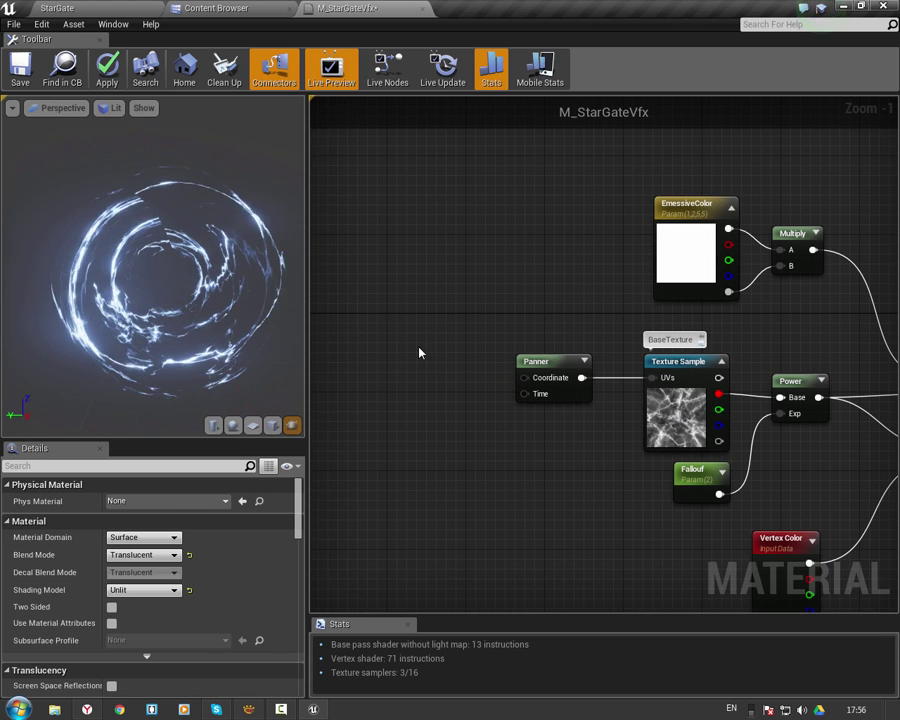
right_drag(411, 354, 632, 330)
drag(378, 407, 374, 443)
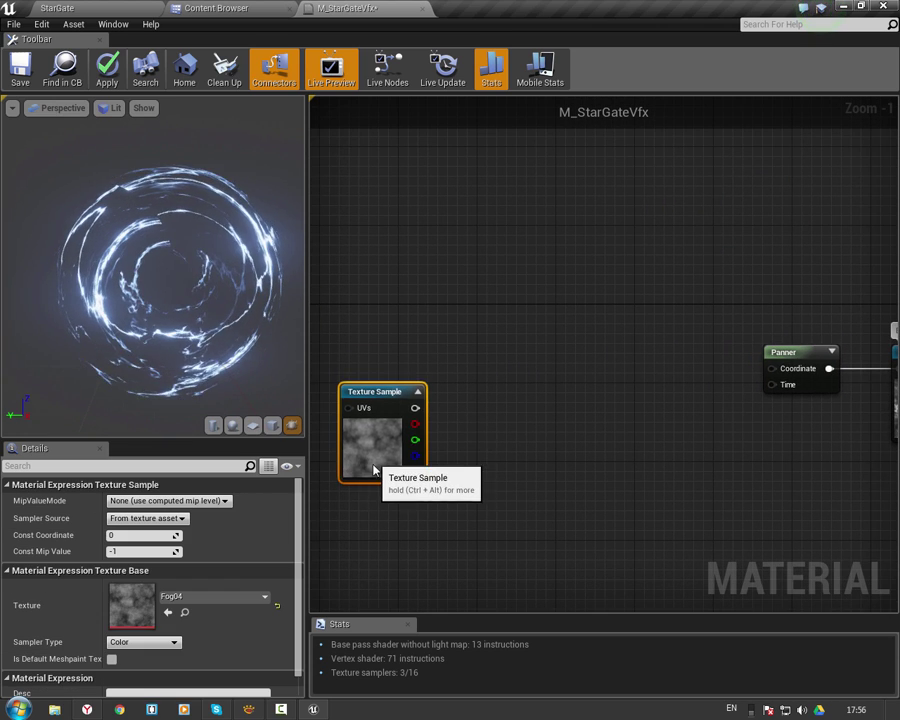
click(542, 361)
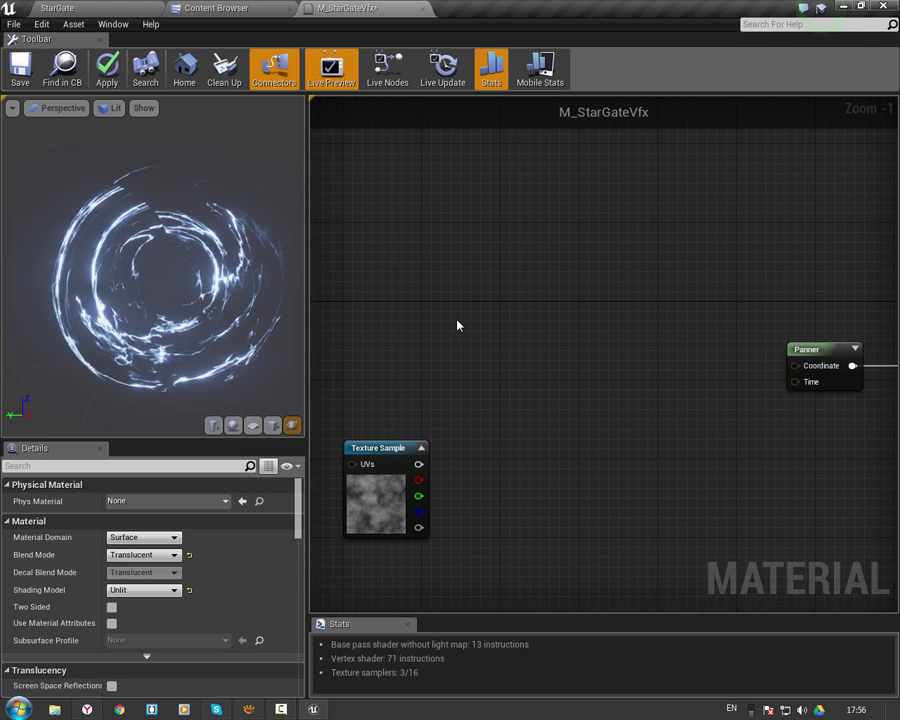
right_drag(546, 338, 451, 367)
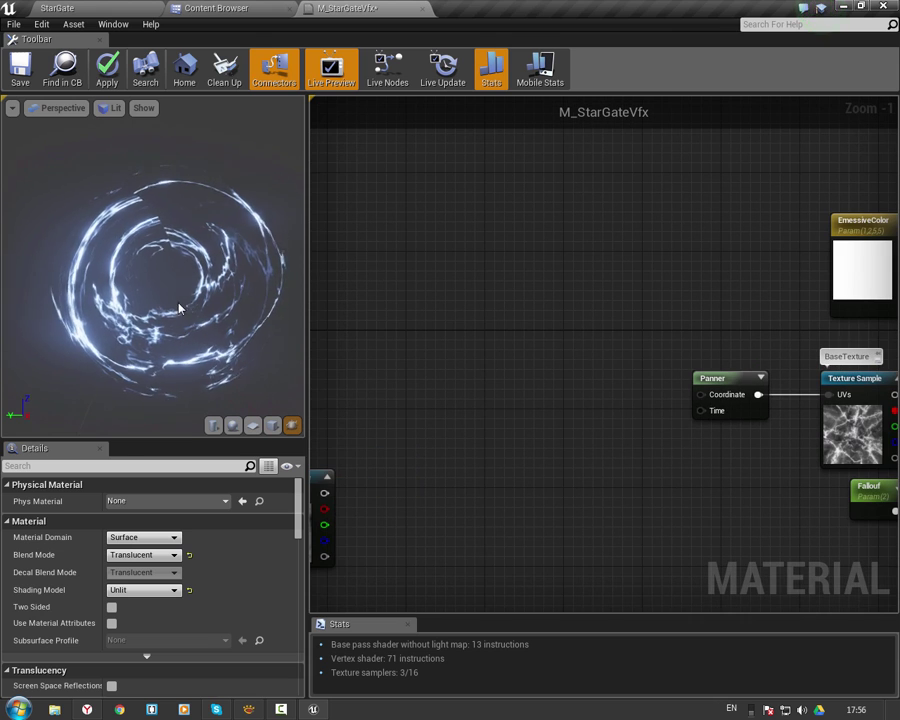
right_drag(383, 345, 412, 342)
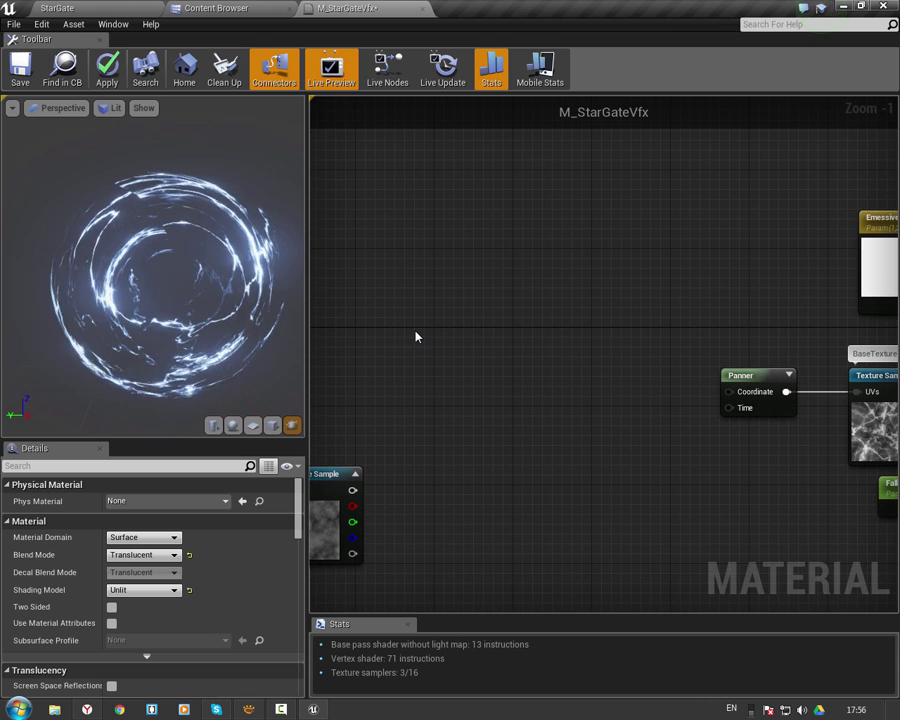
right_drag(406, 316, 436, 314)
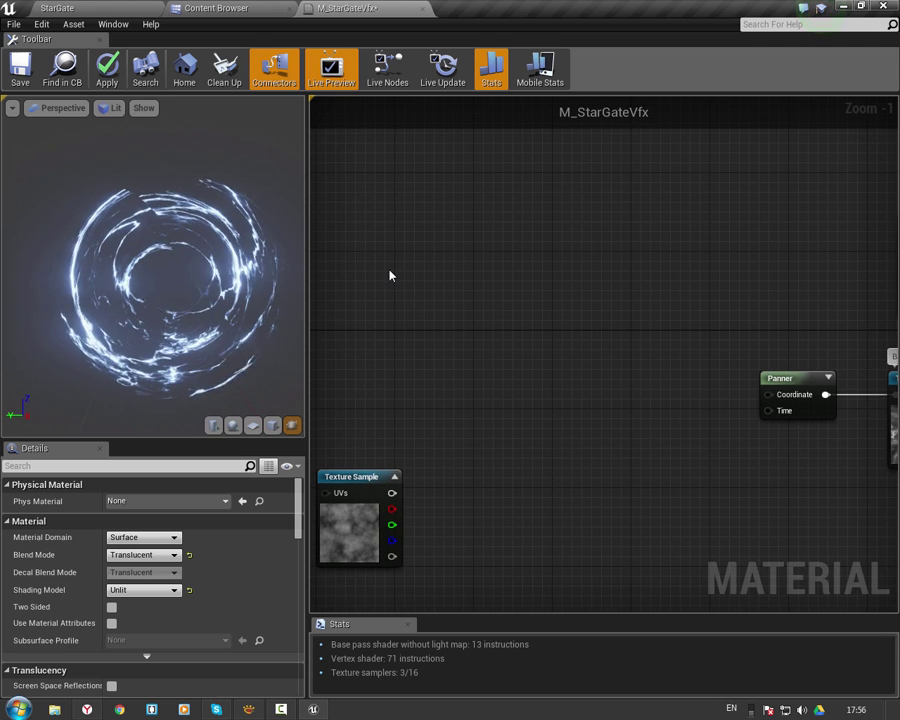
Add two scalar parameters and name them TilingU and TilingV.
click(390, 273)
click(389, 326)
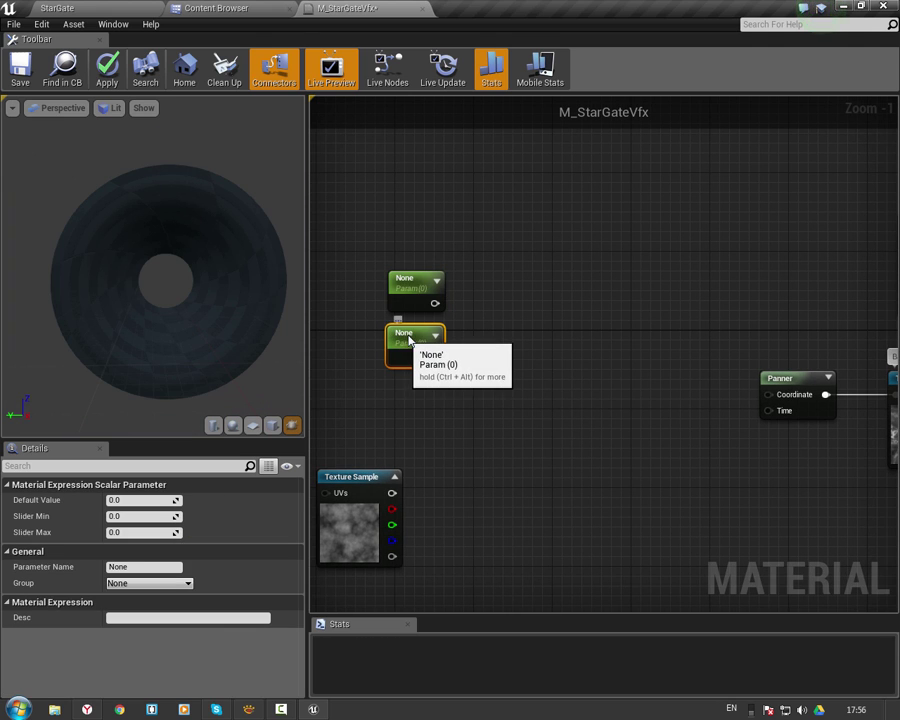
drag(409, 341, 409, 347)
click(415, 288)
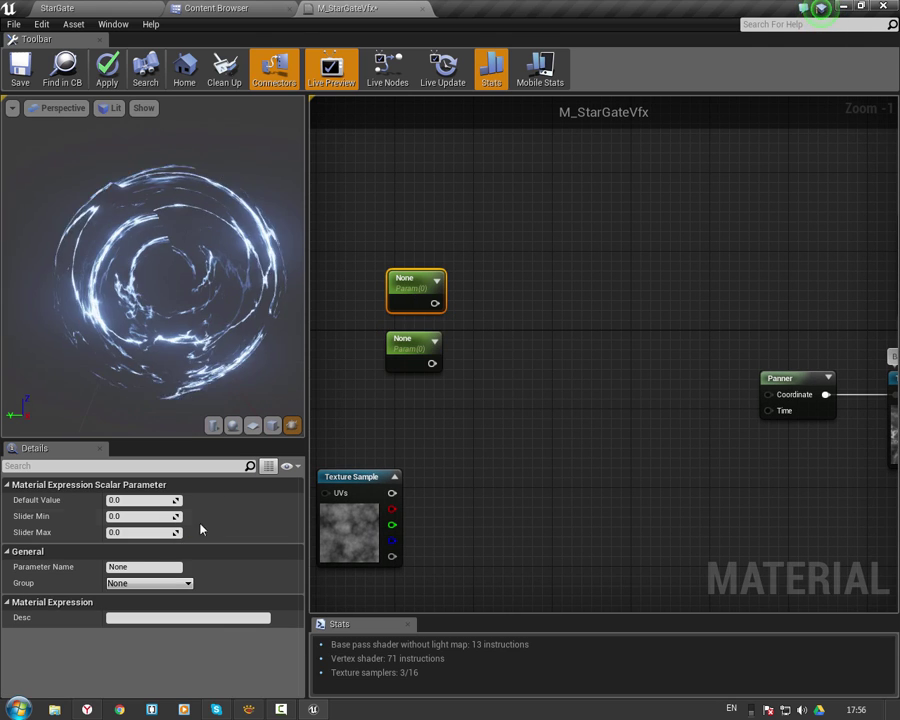
click(154, 567)
text(Tili)
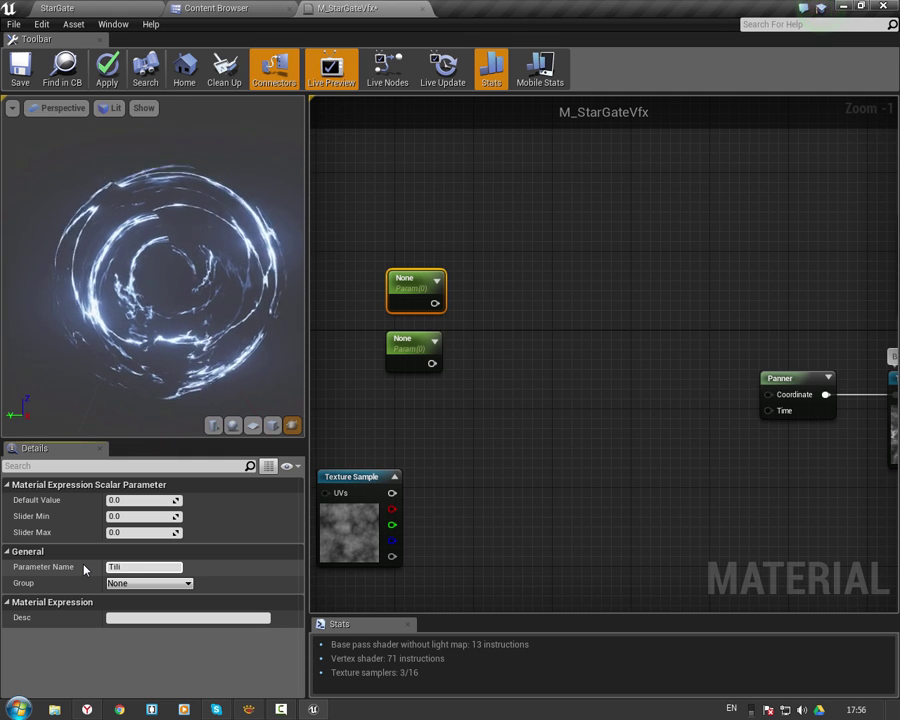
text(ngU)
key(Return)
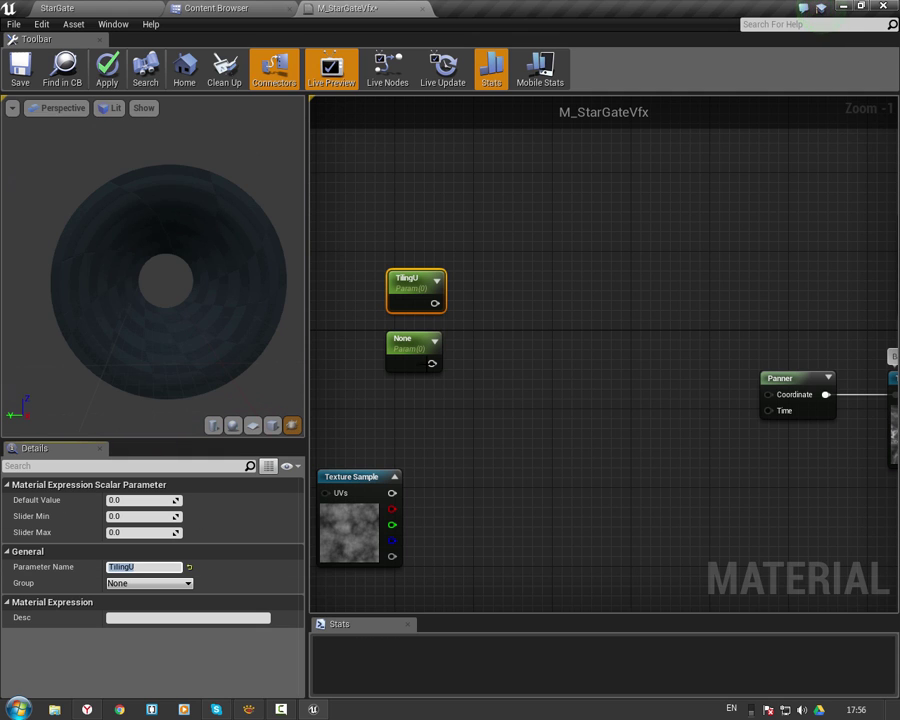
click(412, 345)
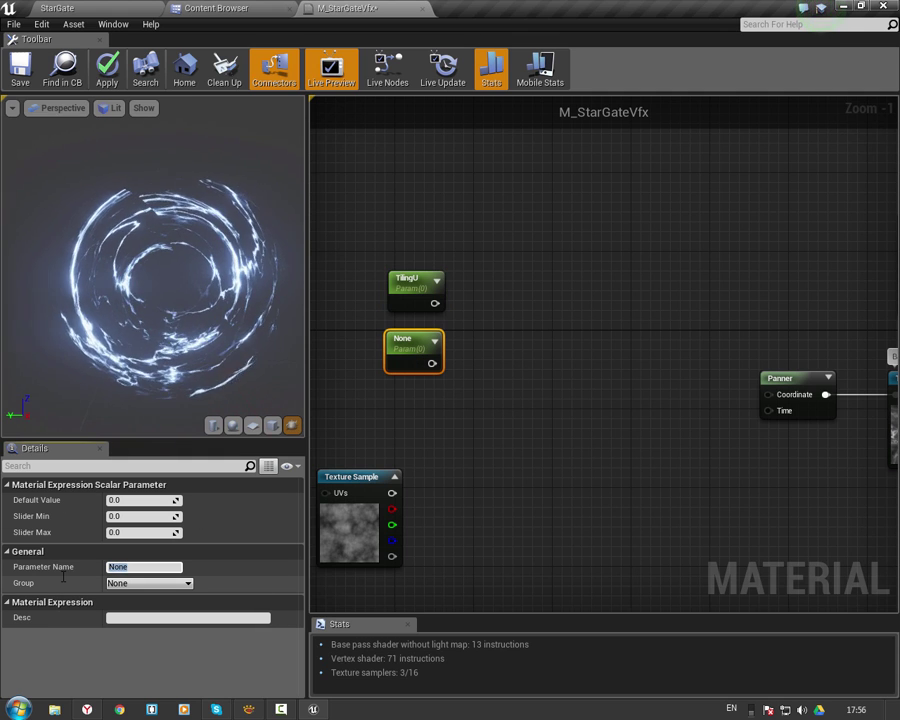
text(Tiling)
key(Return)
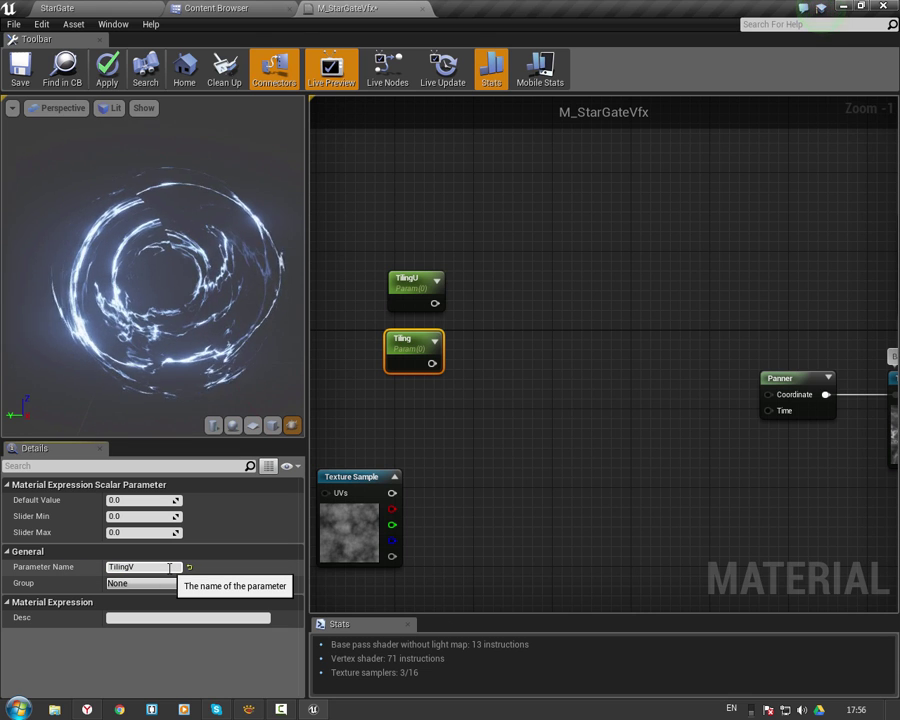
key(Return)
click(460, 342)
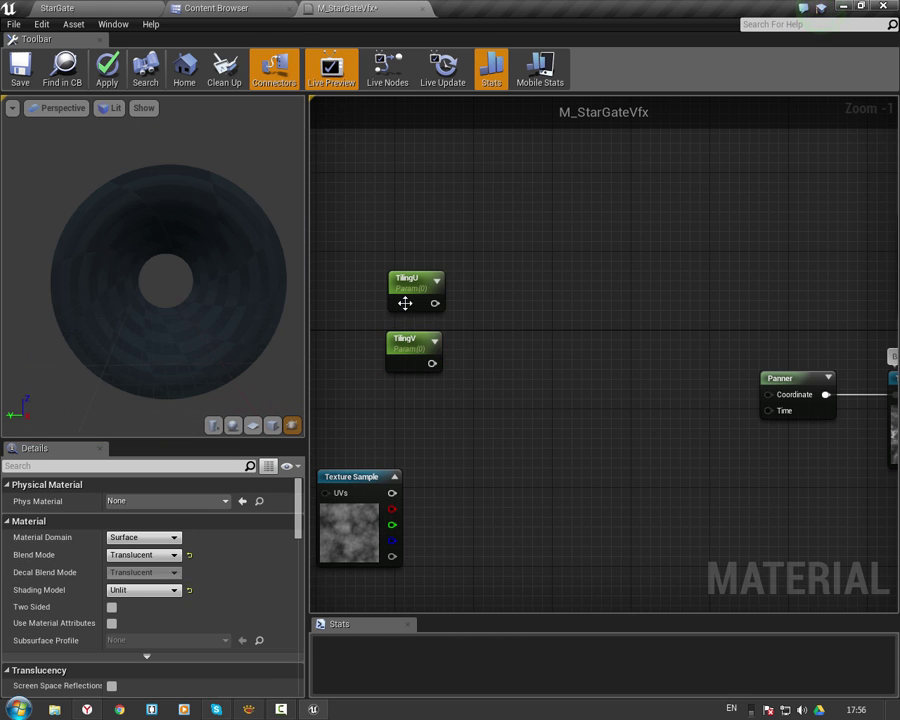
Set TilingU's default value to 1 and TilingV's to 2.
click(406, 302)
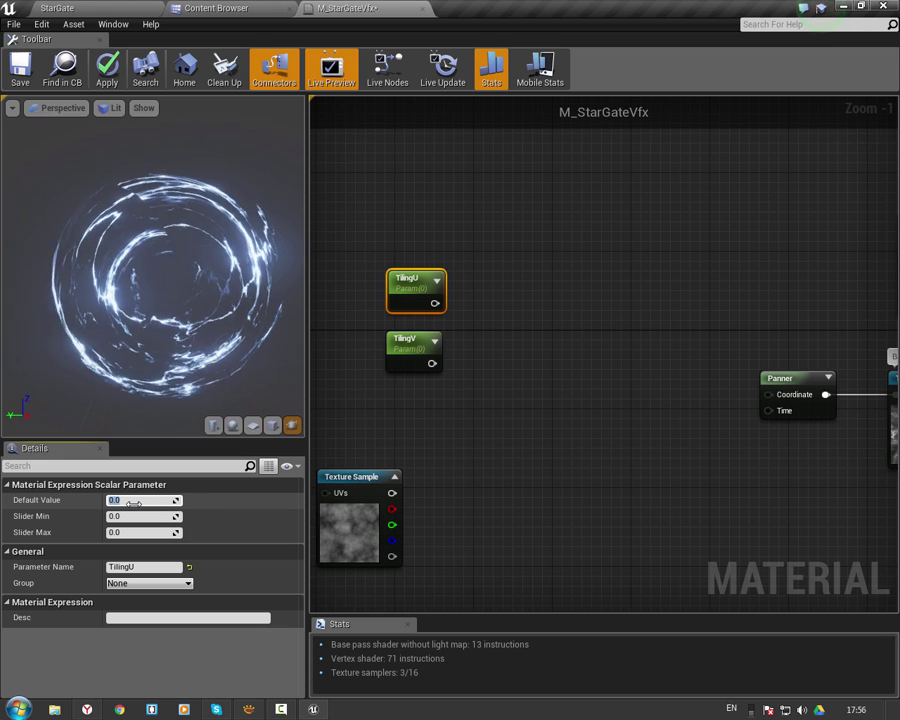
key(Return)
click(398, 355)
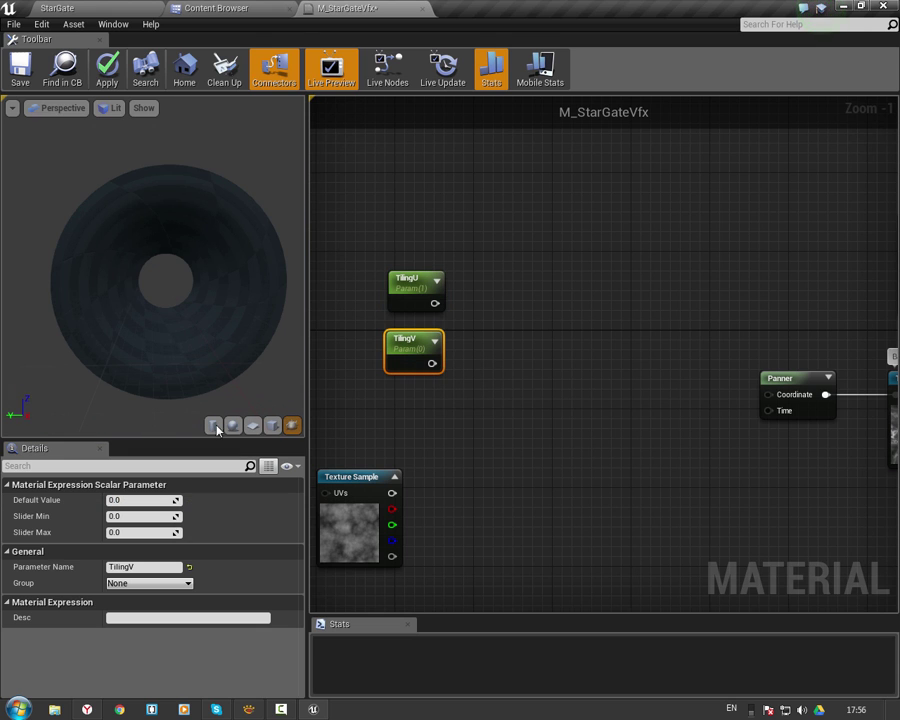
click(405, 292)
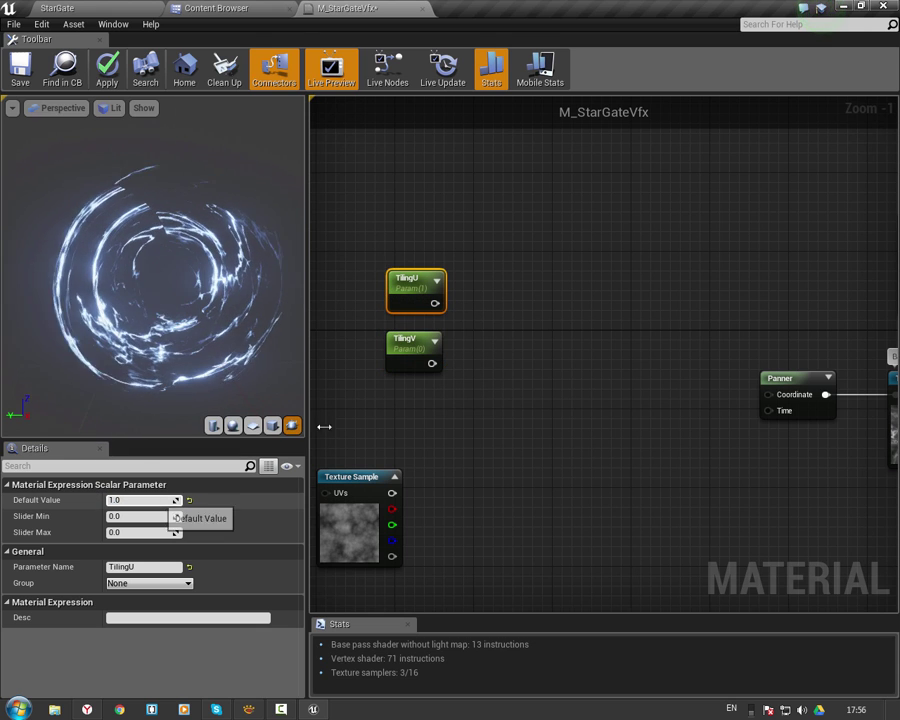
click(407, 340)
text(2)
key(Return)
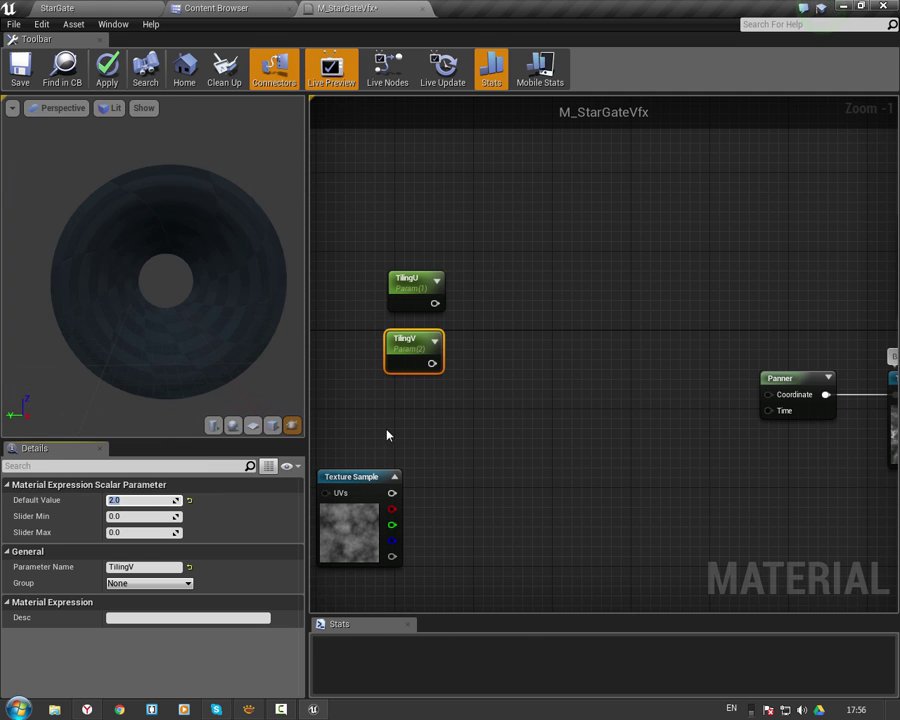
click(388, 432)
click(402, 346)
Move both tiling parameters further left together.
mouse_move(378, 281)
mouse_down()
mouse_move(406, 340)
mouse_move(364, 344)
mouse_up()
mouse_move(364, 344)
right_down()
mouse_move(475, 378)
mouse_move(488, 362)
right_up()
click(448, 404)
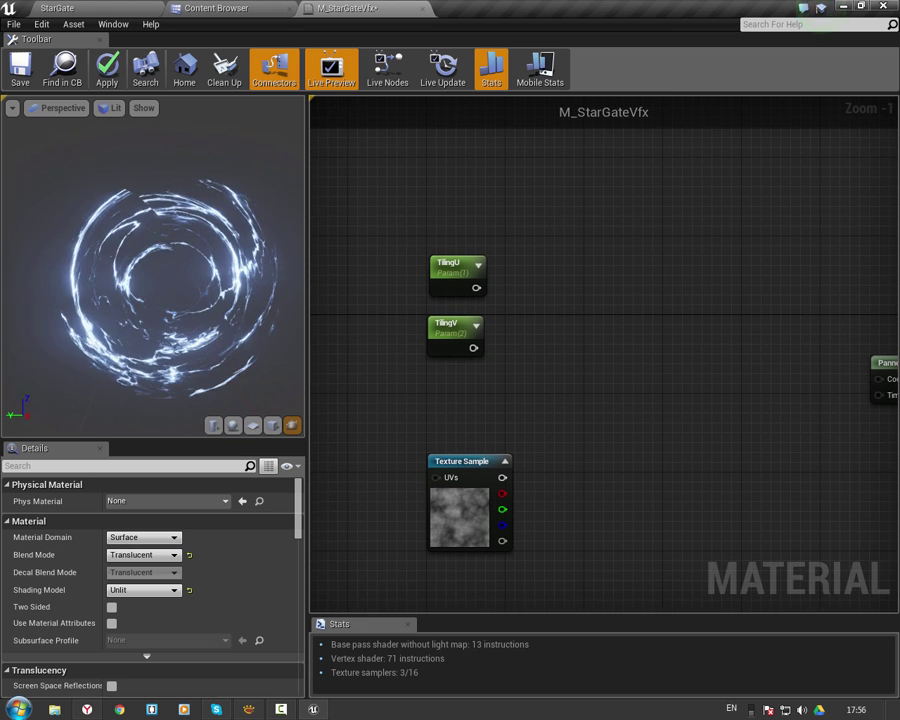
Add a TexCoord node below the tiling parameters.
click(822, 8)
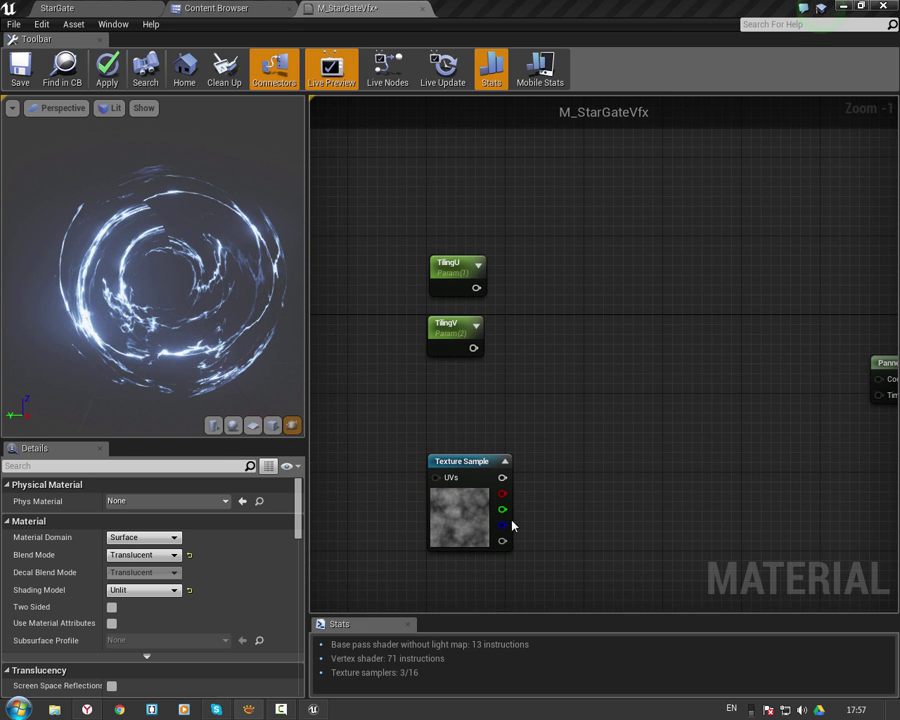
click(478, 550)
click(446, 434)
right_drag(432, 395, 540, 390)
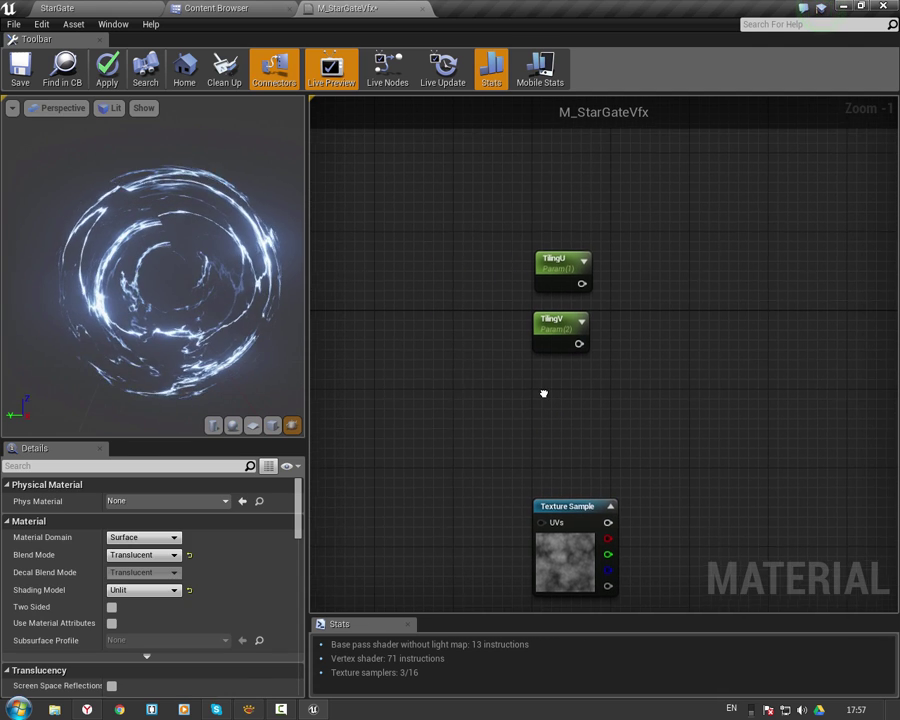
click(434, 377)
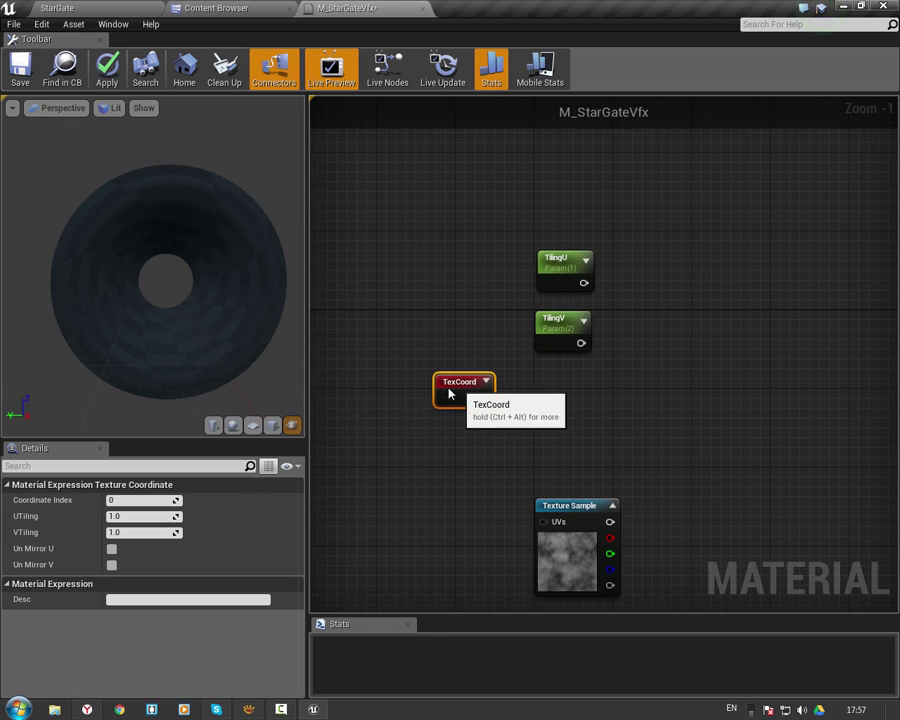
drag(433, 405, 415, 422)
click(478, 416)
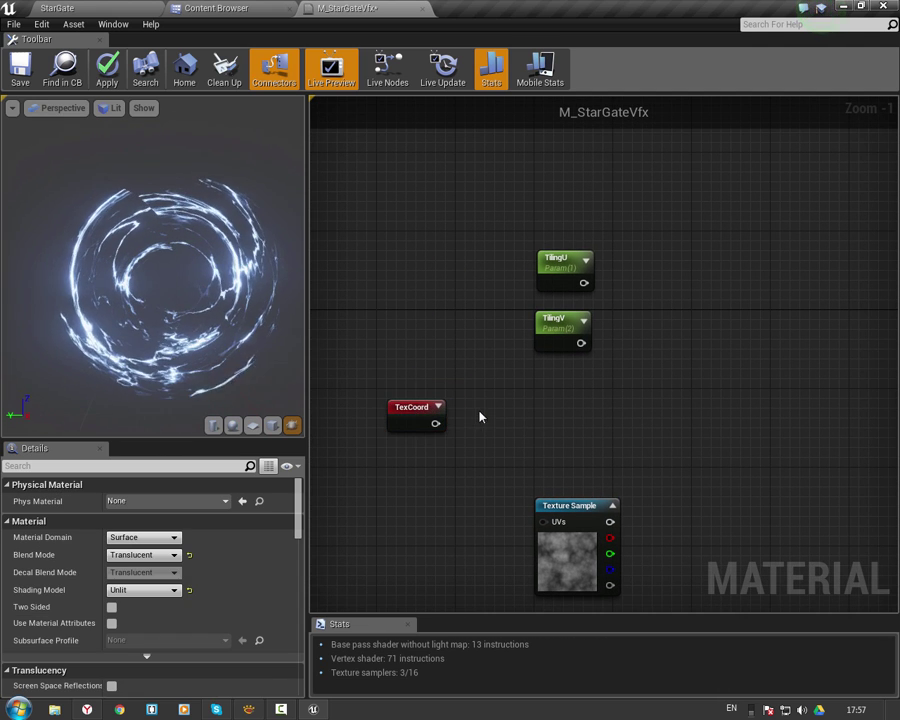
right_drag(403, 425, 368, 426)
drag(368, 426, 375, 407)
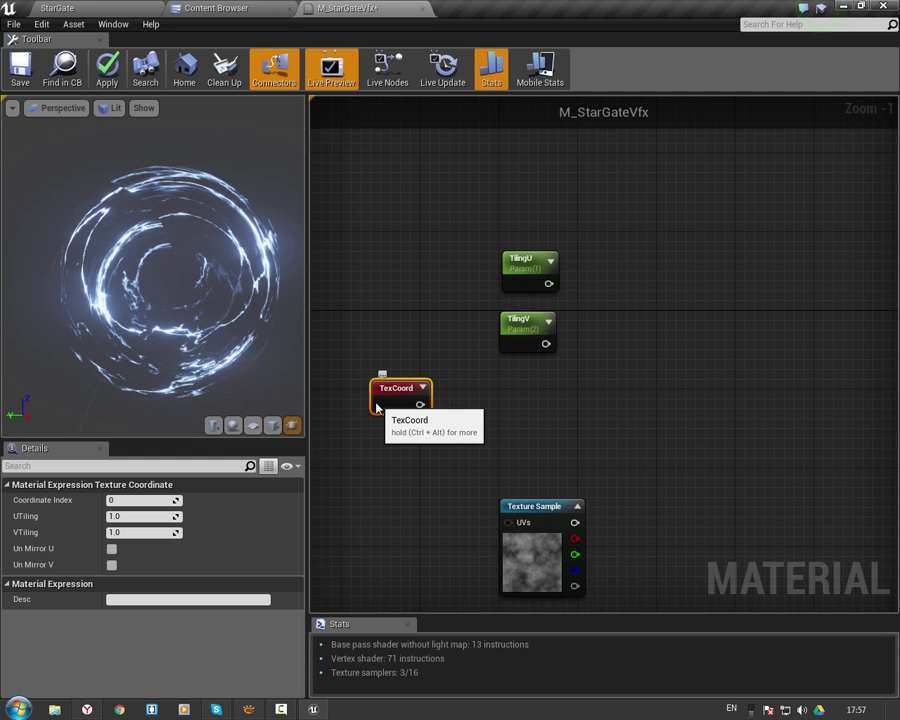
click(464, 421)
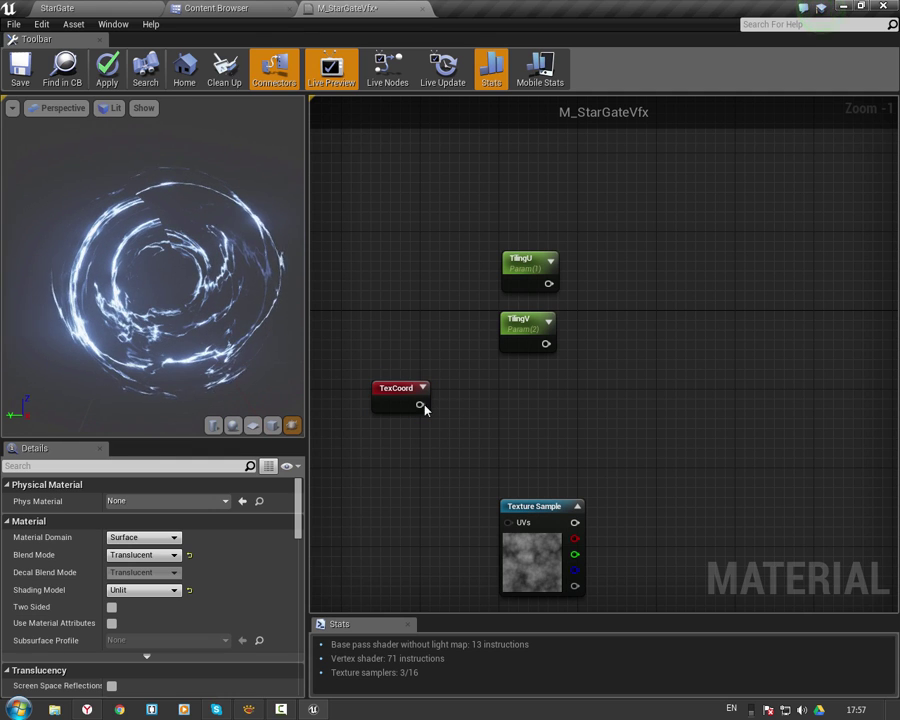
Connect TexCoord to a new BreakOutFloat2Components node placed beside it.
drag(423, 404, 500, 406)
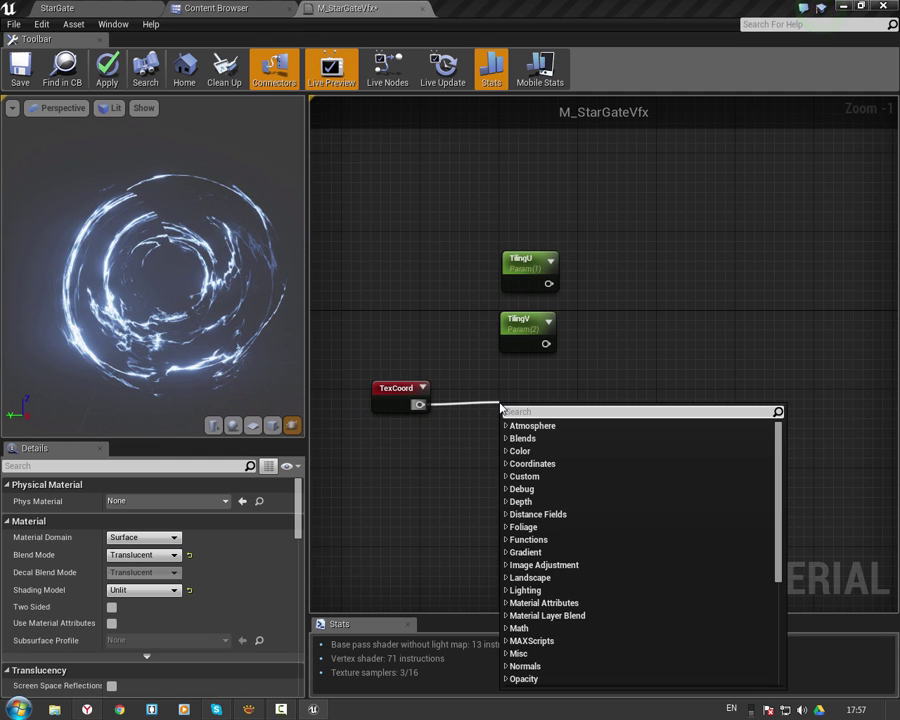
text(UV)
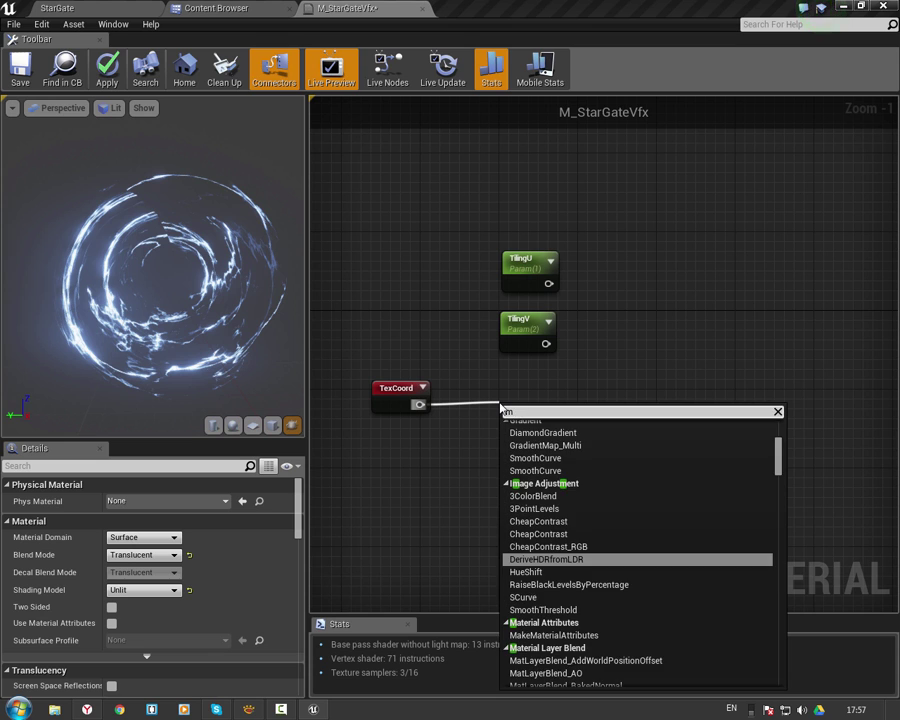
text(rea)
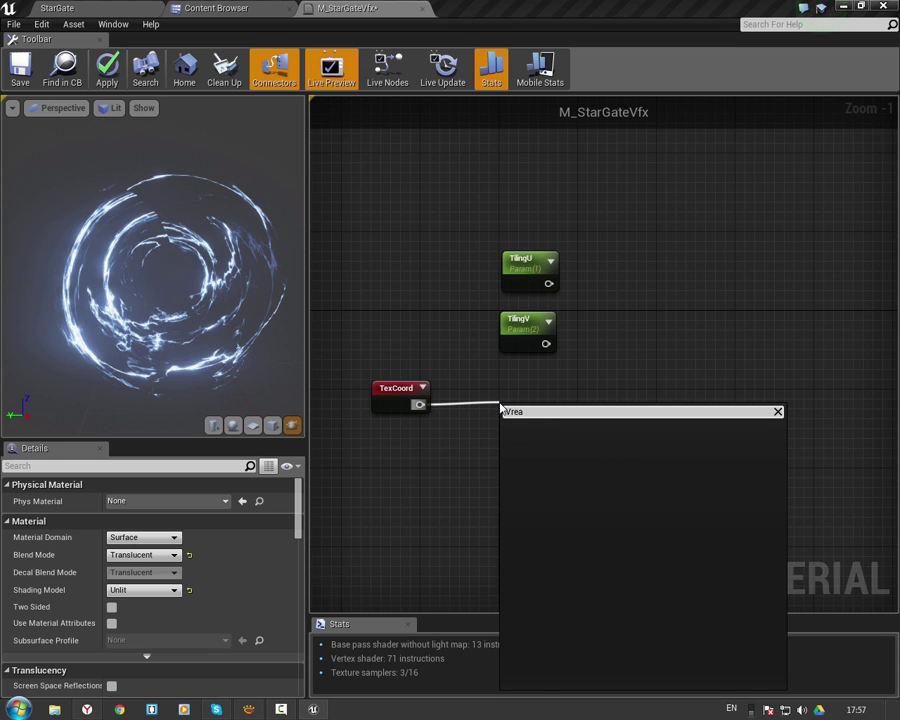
key(BackSpace)
key(BackSpace)
key(BackSpace)
key(BackSpace)
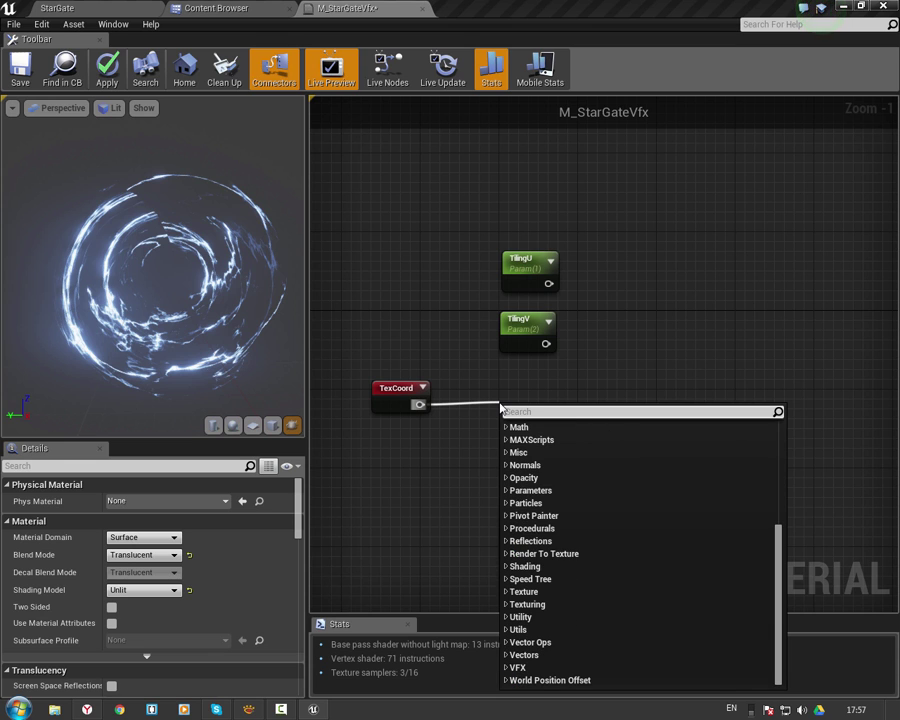
text(Brea)
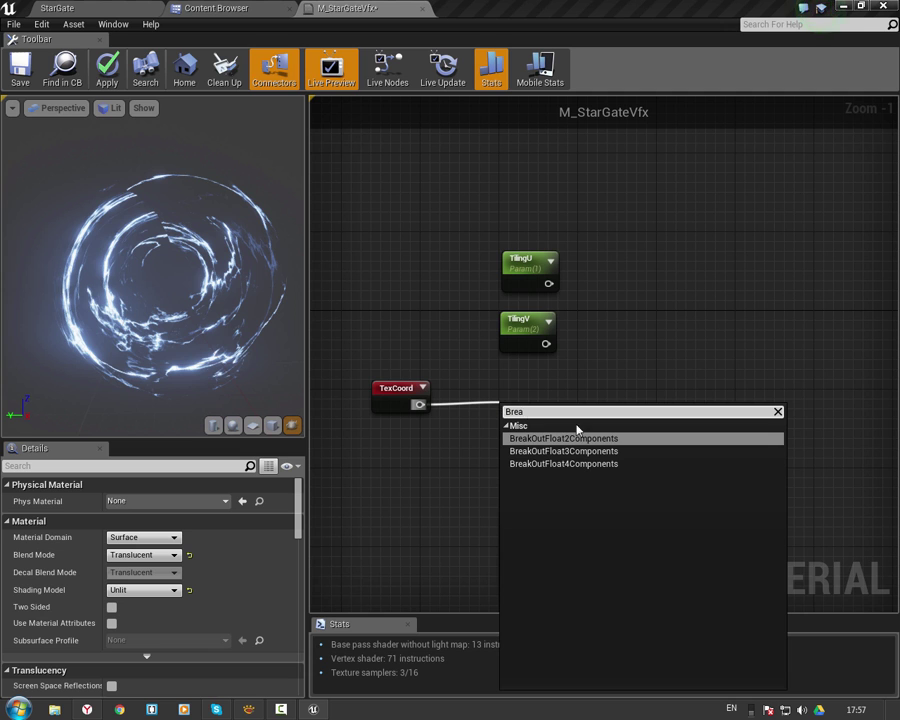
click(590, 441)
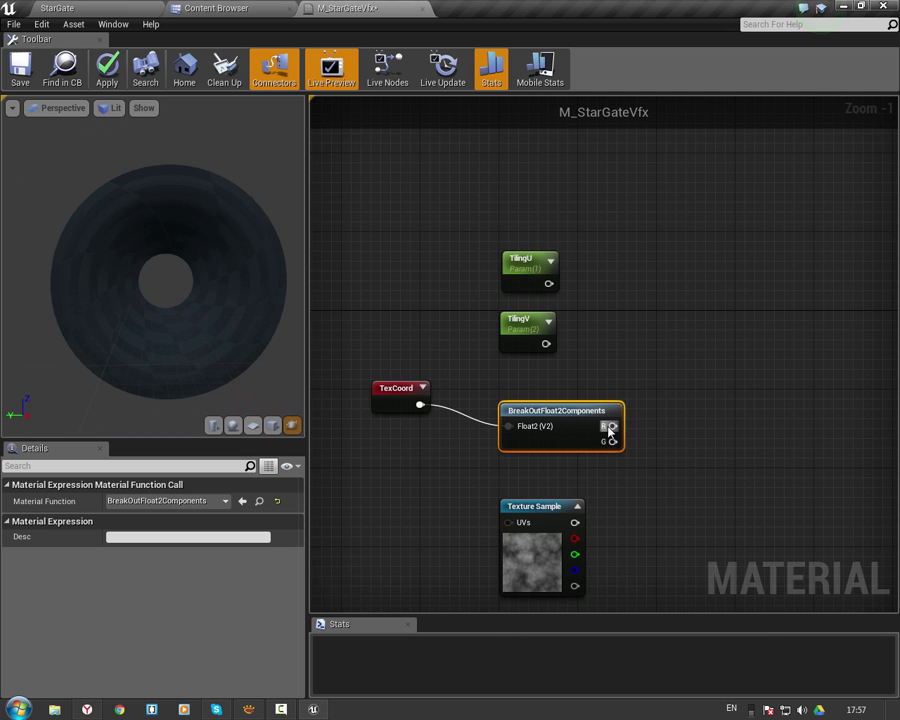
drag(570, 432, 542, 412)
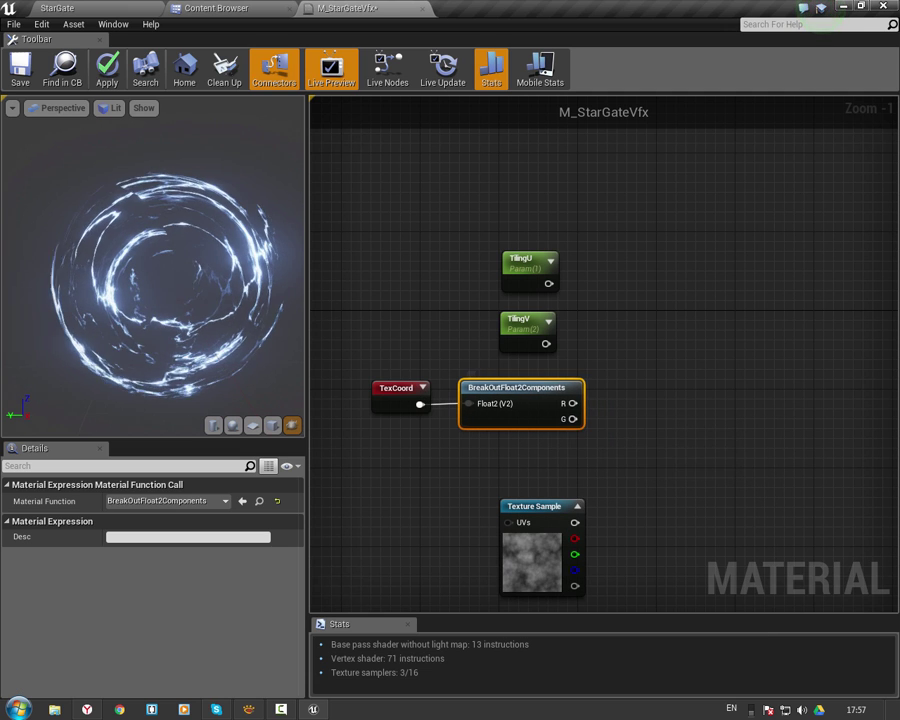
right_drag(536, 424, 461, 426)
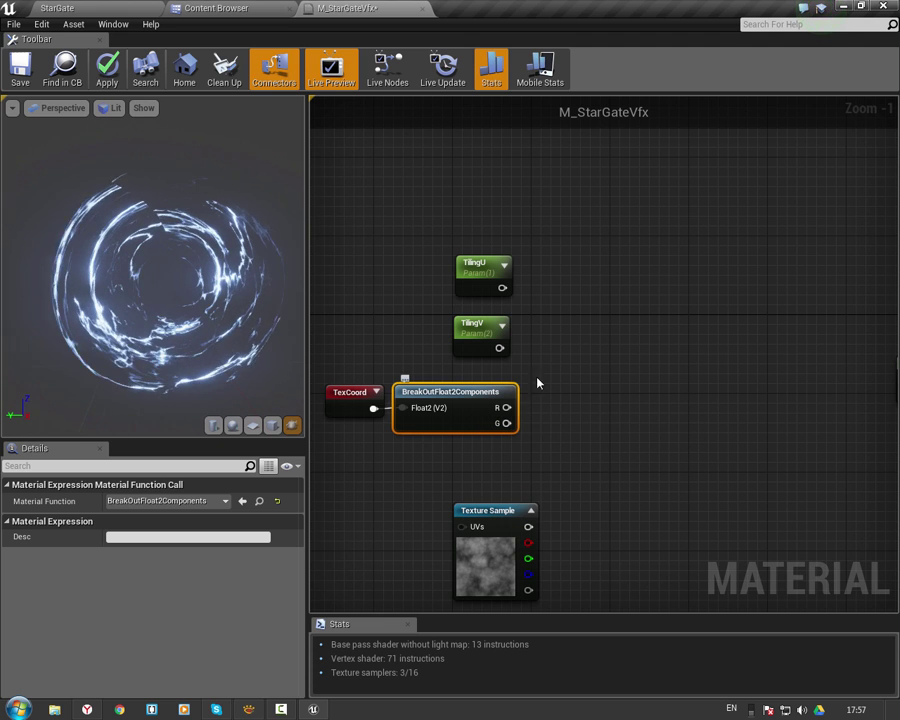
right_drag(587, 442, 629, 452)
drag(368, 382, 513, 432)
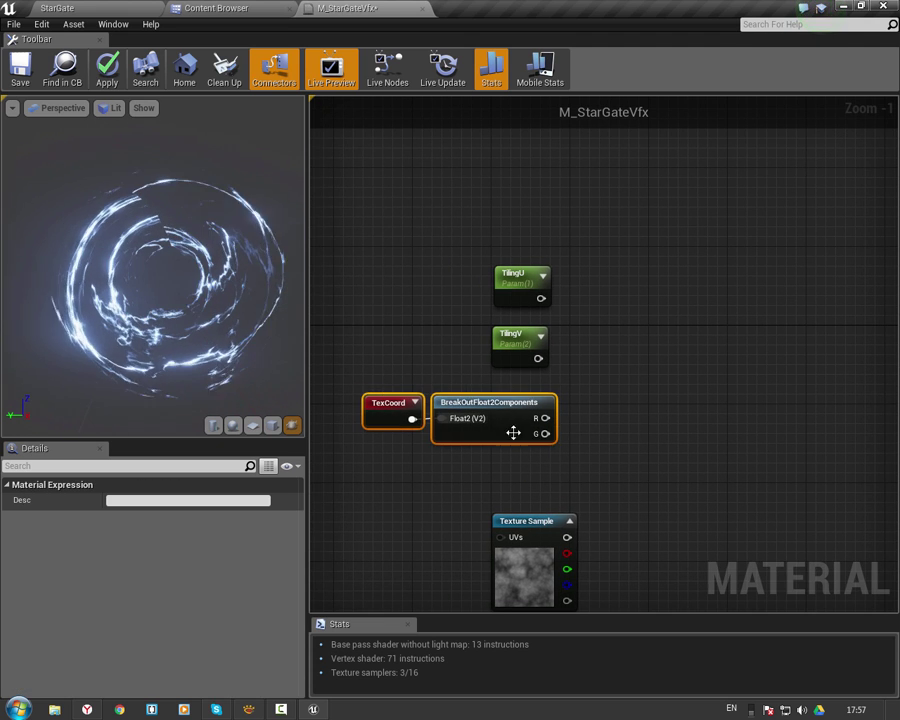
mouse_move(590, 396)
right_down()
mouse_move(504, 416)
mouse_move(487, 388)
right_up()
click(570, 394)
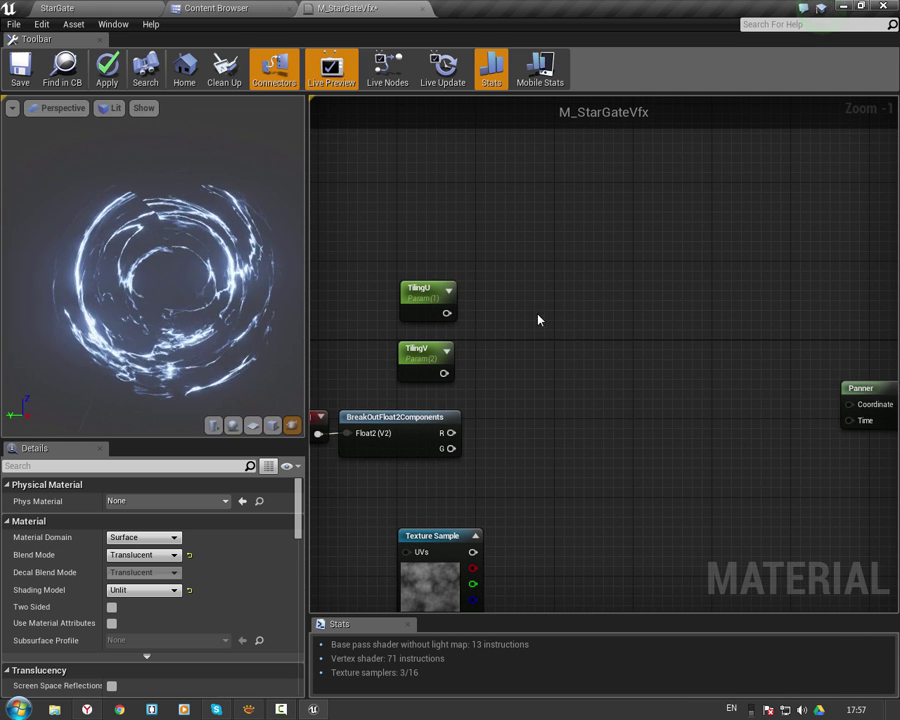
Multiply TilingU by the TexCoord R channel and paste a second Multiply below it.
click(538, 317)
drag(585, 333, 555, 311)
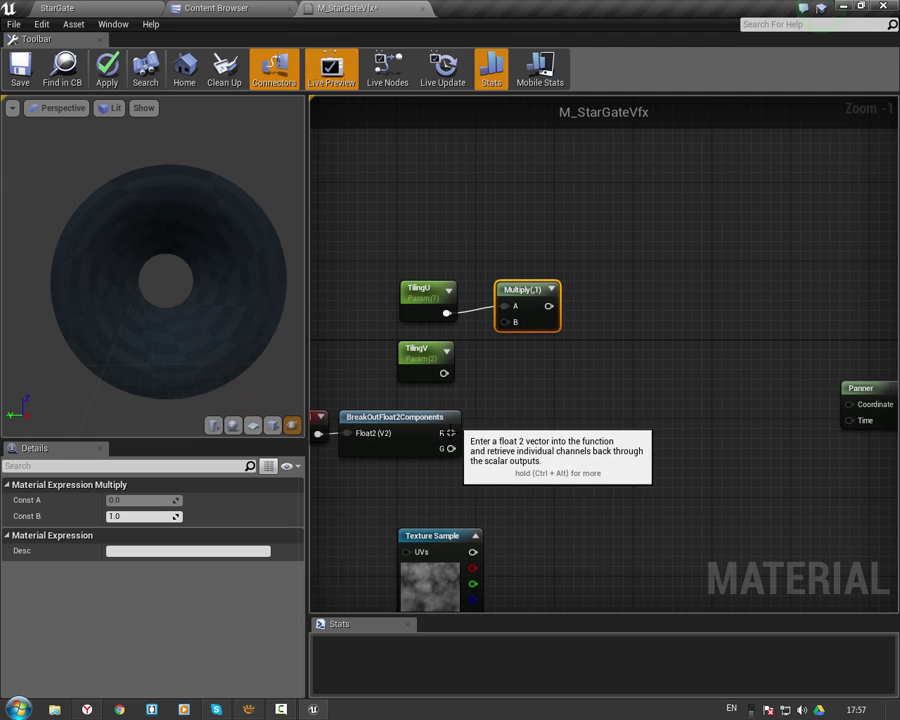
mouse_move(451, 433)
mouse_down()
mouse_move(506, 322)
mouse_move(543, 336)
mouse_up()
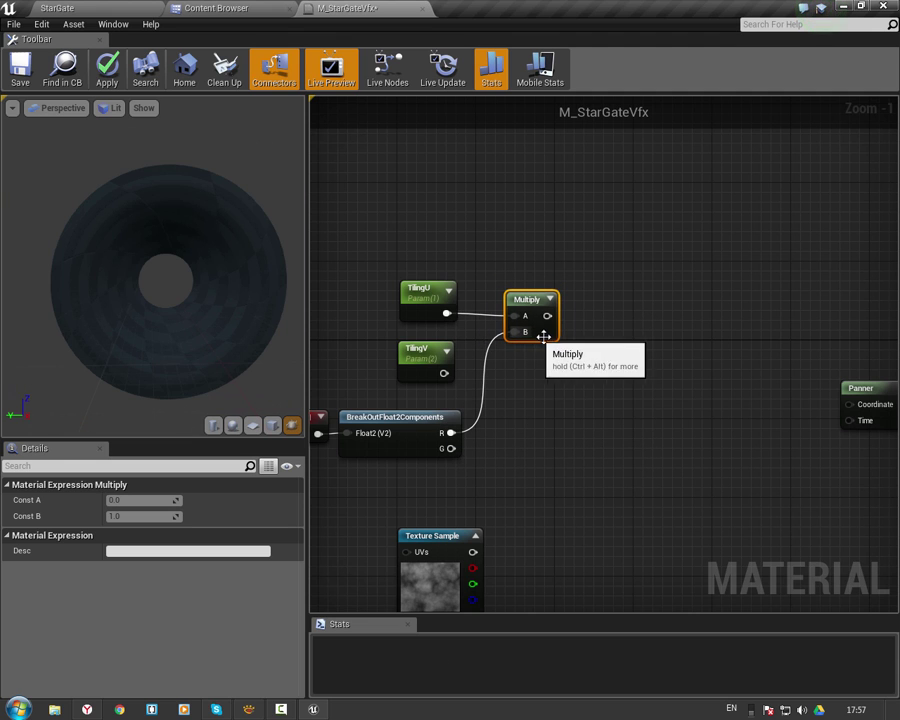
click(526, 389)
key(ctrl+v)
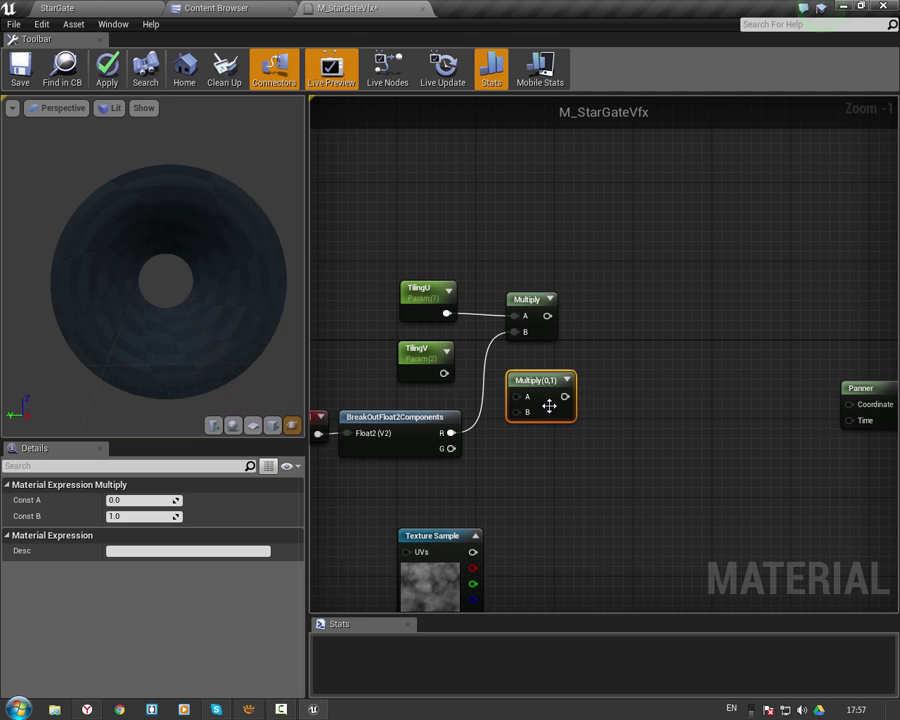
drag(543, 402, 553, 389)
Multiply TilingV by the G channel and shift the UV-tiling node group left.
click(450, 374)
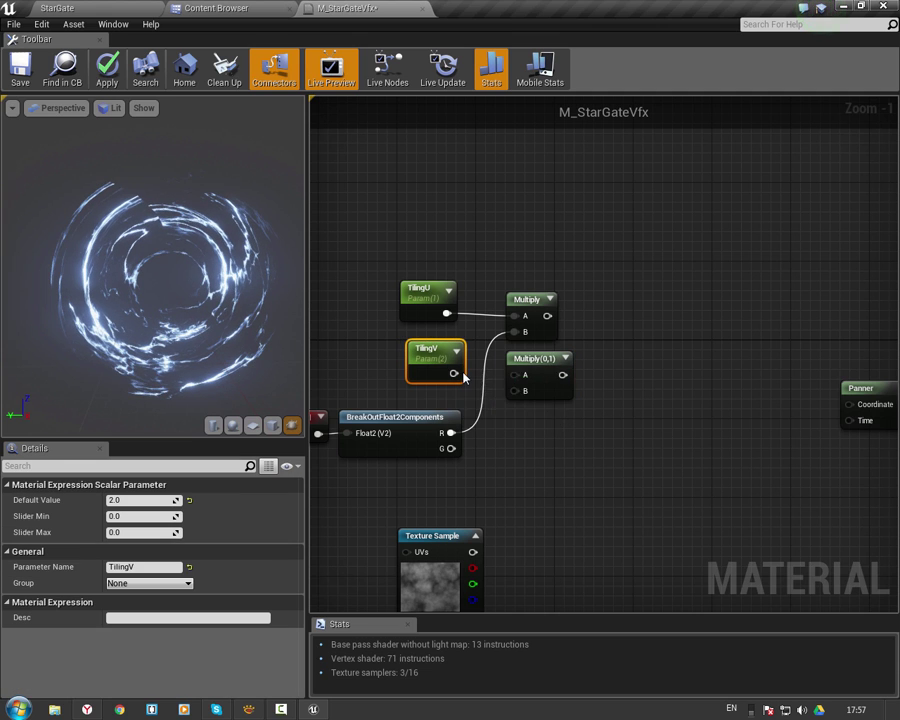
mouse_move(446, 374)
mouse_down()
mouse_move(534, 376)
mouse_move(516, 375)
mouse_up()
drag(451, 448, 515, 391)
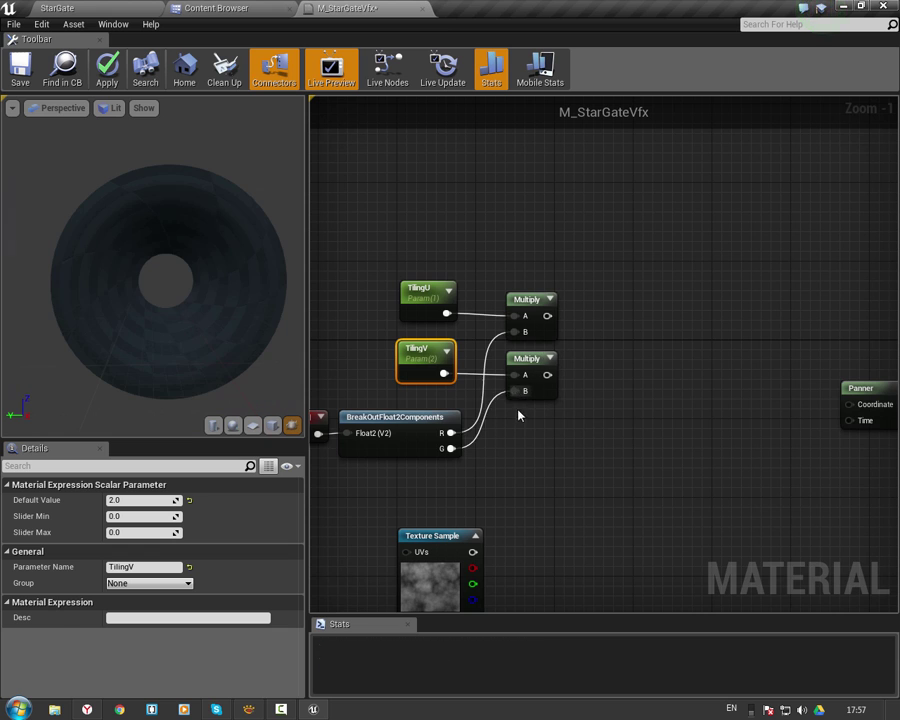
right_drag(518, 414, 655, 403)
drag(382, 255, 682, 440)
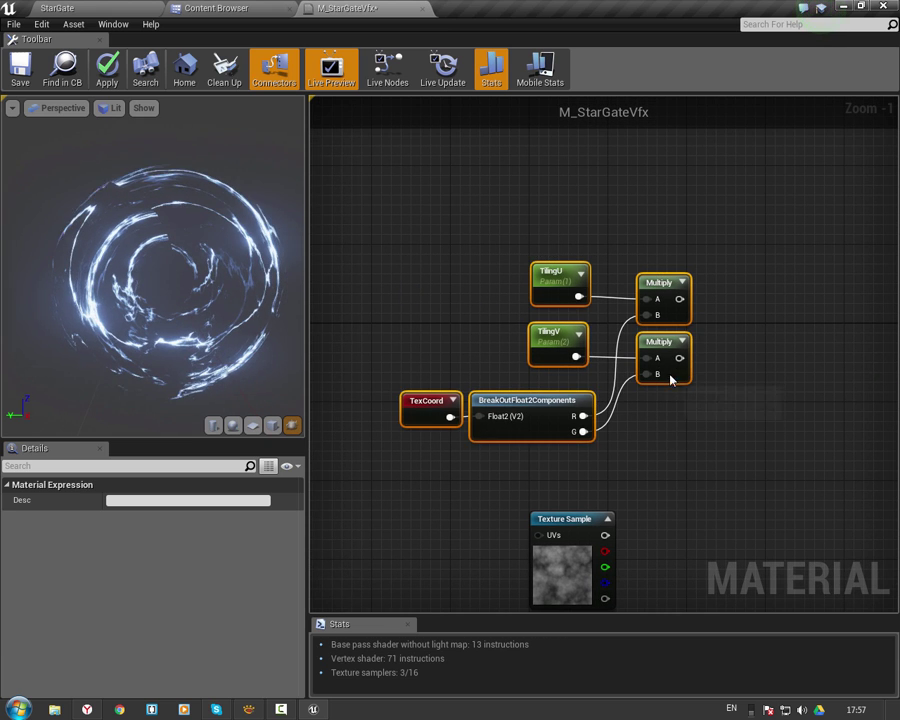
drag(675, 380, 536, 382)
click(644, 408)
right_drag(644, 408, 552, 400)
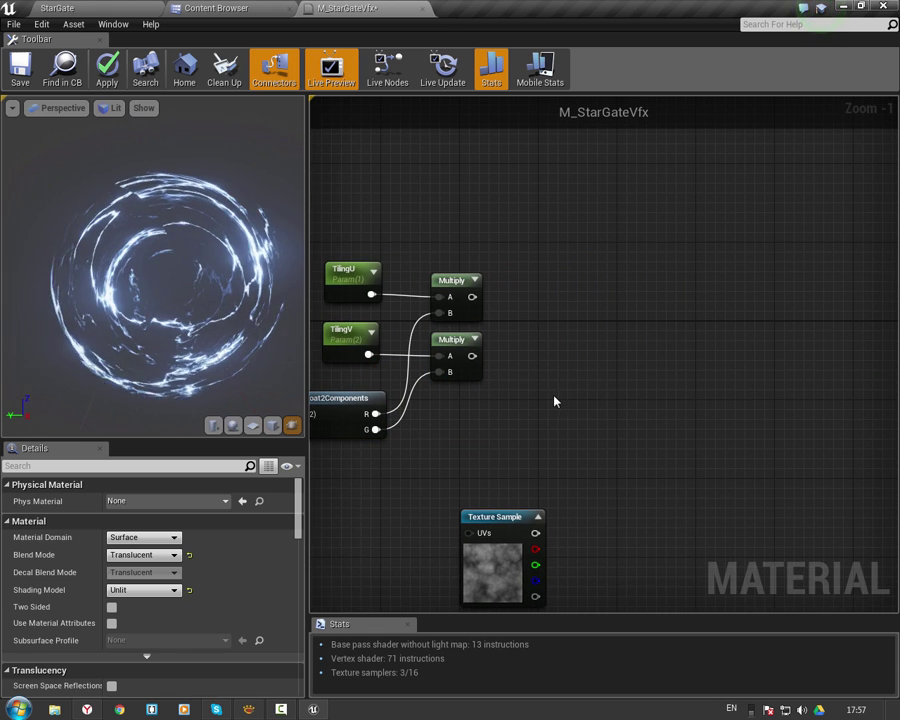
Add two new Multiply nodes fed by the top and lower tiling Multiplies, B left at 1.
click(583, 306)
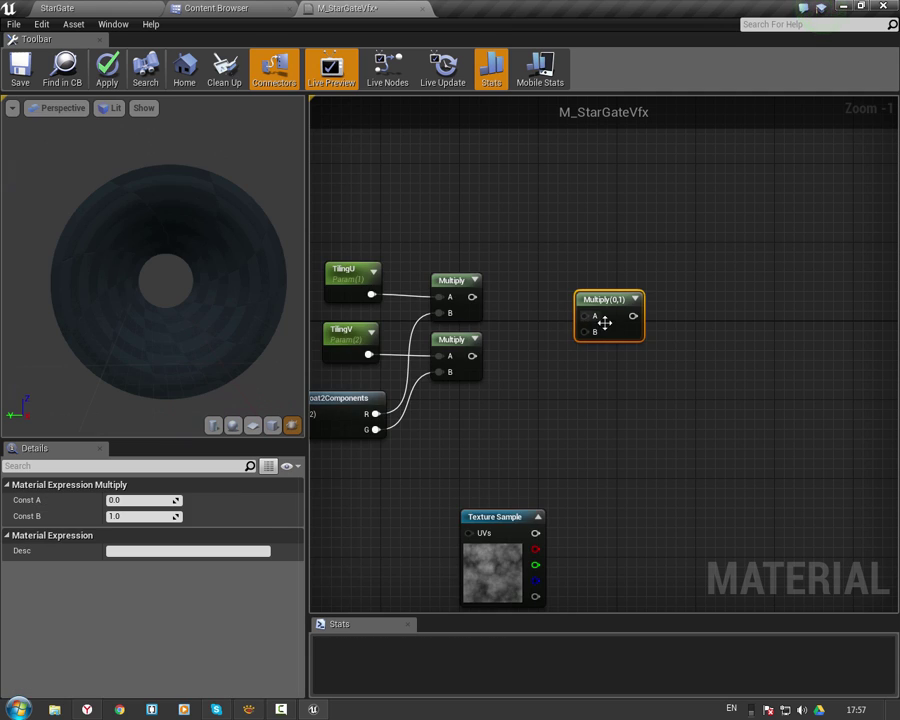
click(472, 298)
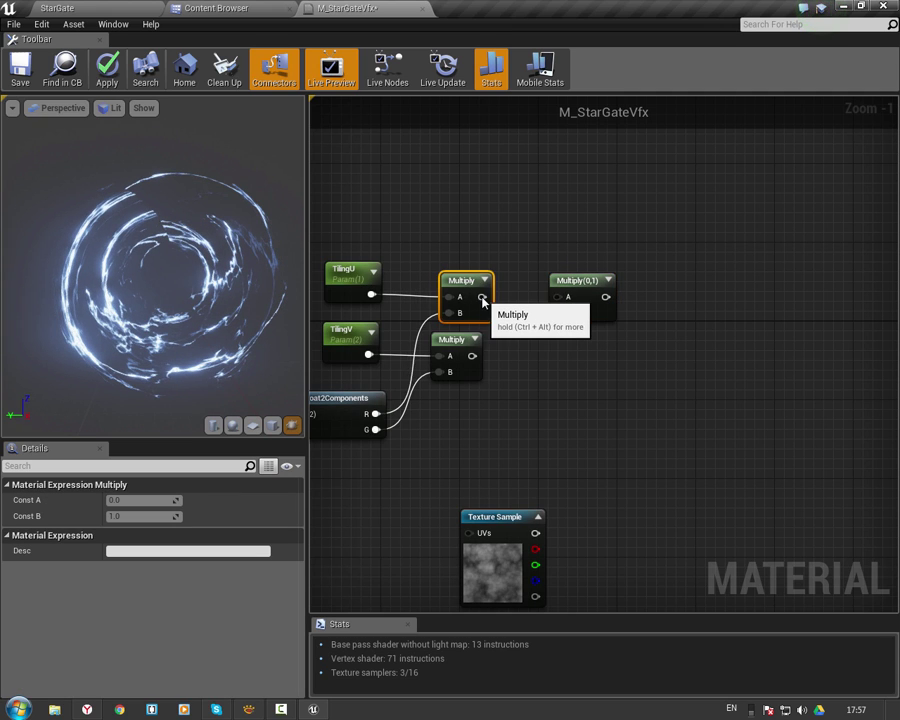
drag(472, 297, 562, 298)
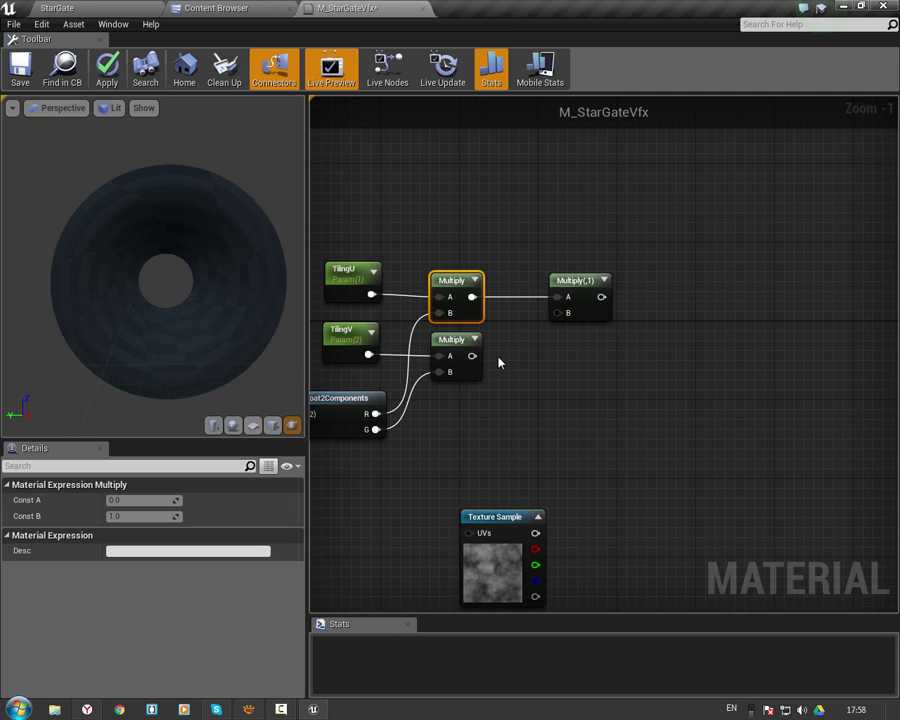
click(603, 375)
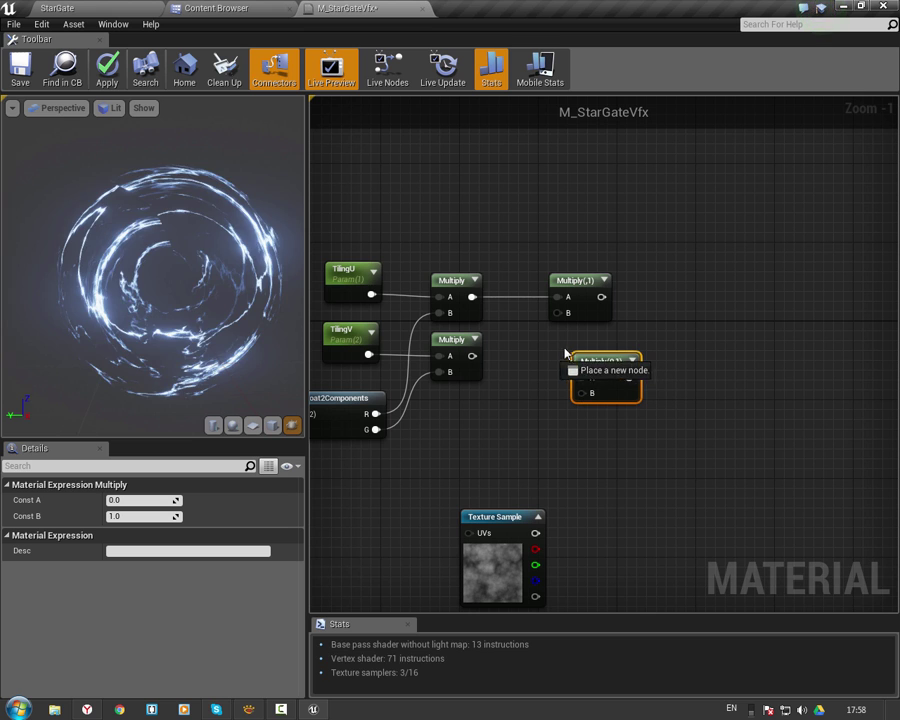
mouse_move(474, 365)
mouse_down()
mouse_move(612, 393)
mouse_move(587, 385)
mouse_up()
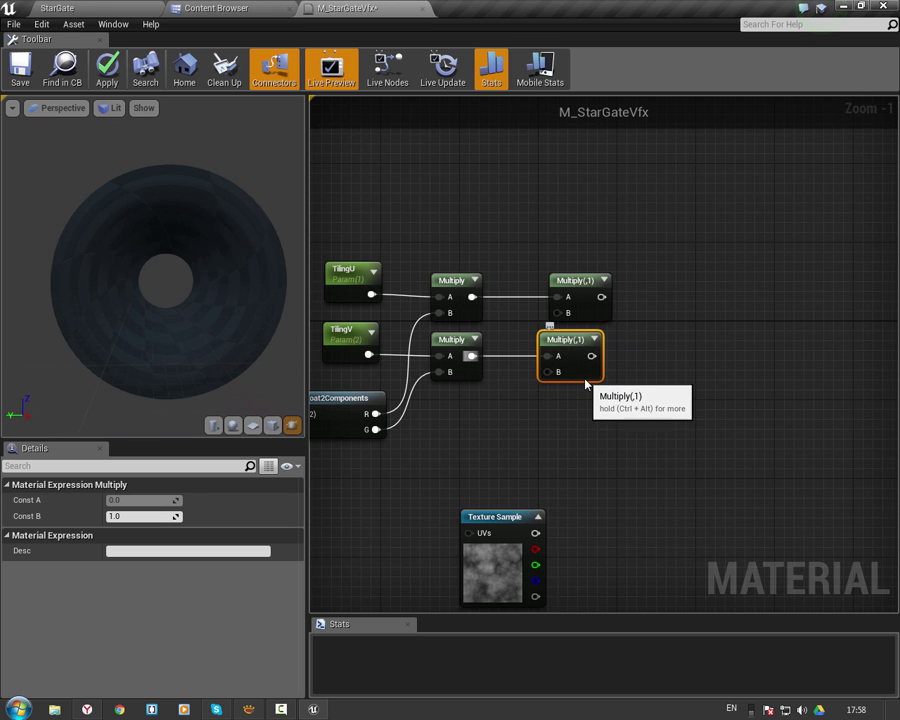
click(538, 408)
right_drag(538, 408, 586, 411)
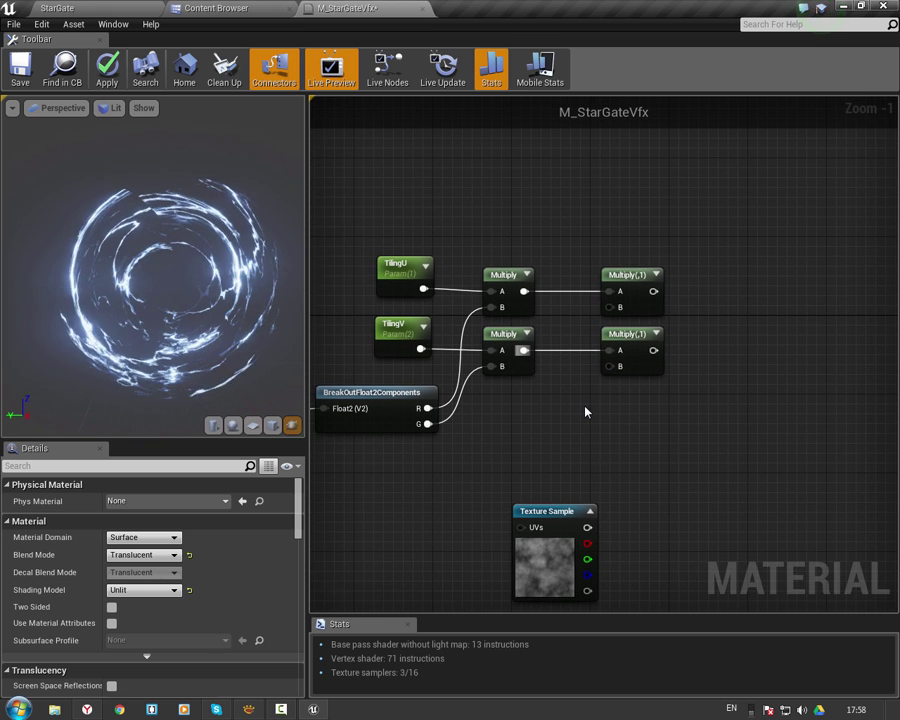
right_drag(516, 426, 652, 298)
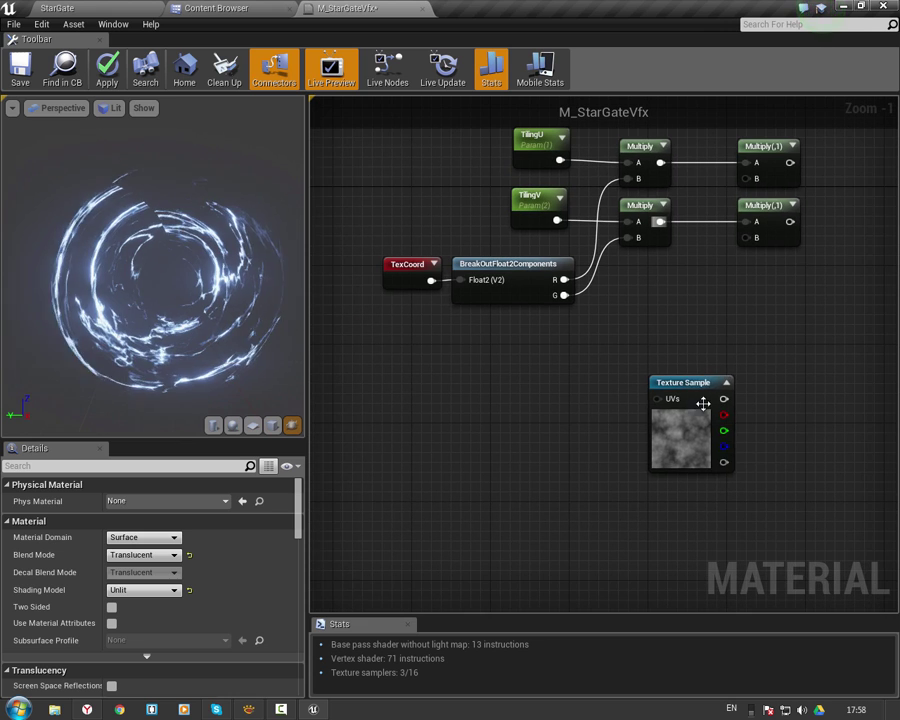
Move the cloudy Fog04 Texture Sample down-left and set its description to 'FlowTexture'.
click(689, 427)
drag(689, 427, 491, 457)
scroll(140, 630, down, 1)
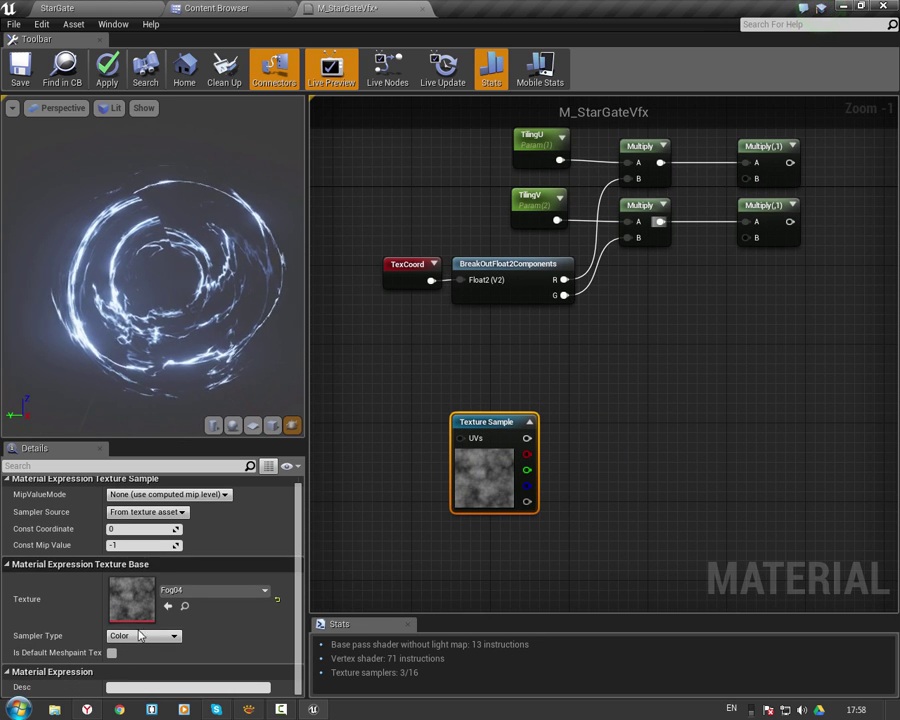
click(129, 688)
text(FlowTe)
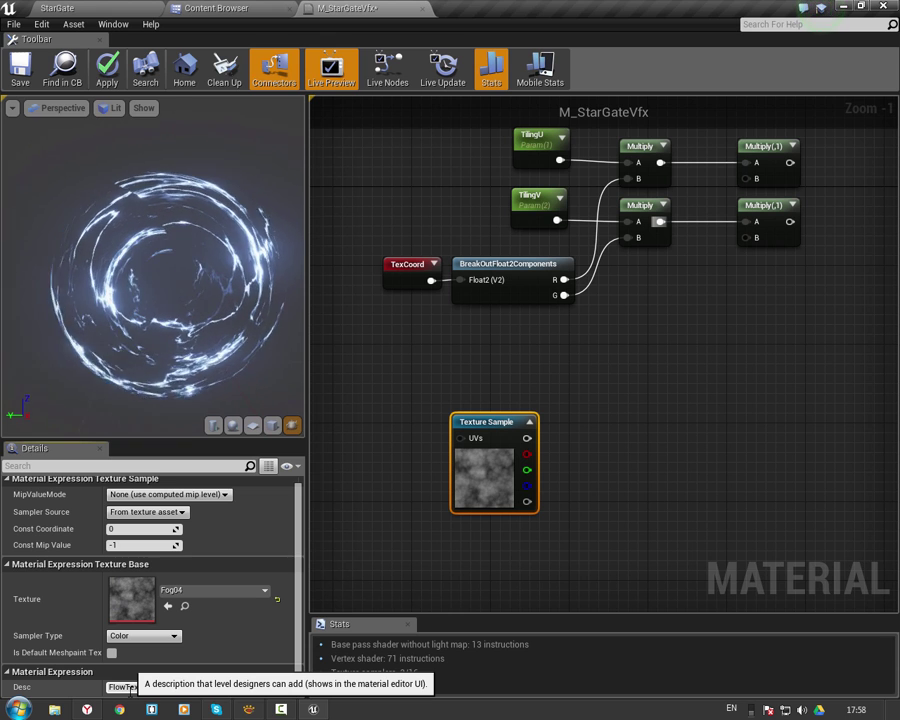
key(Return)
click(657, 477)
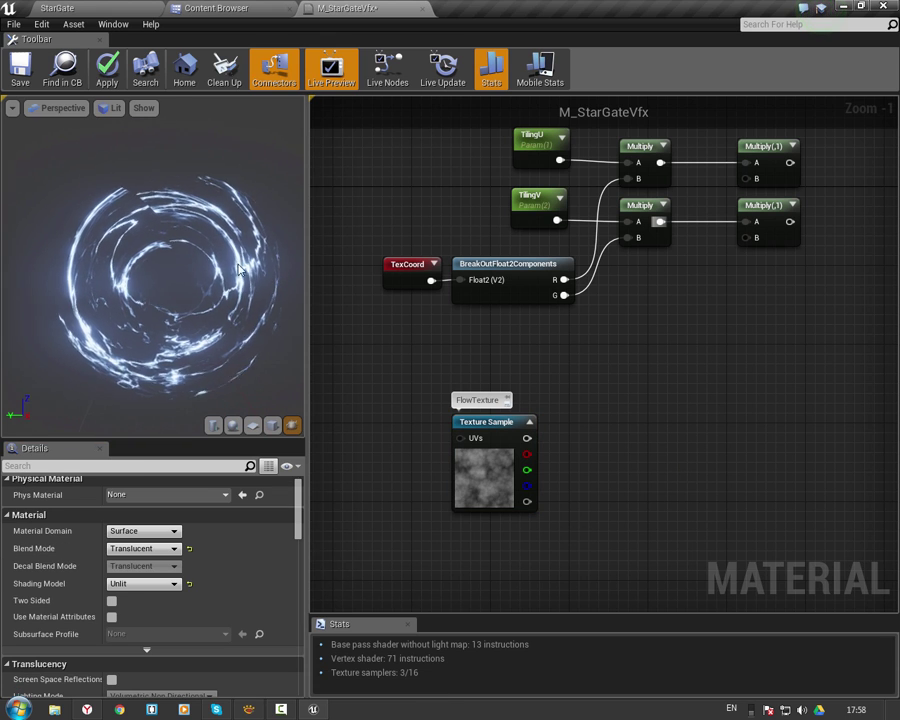
right_drag(600, 450, 687, 425)
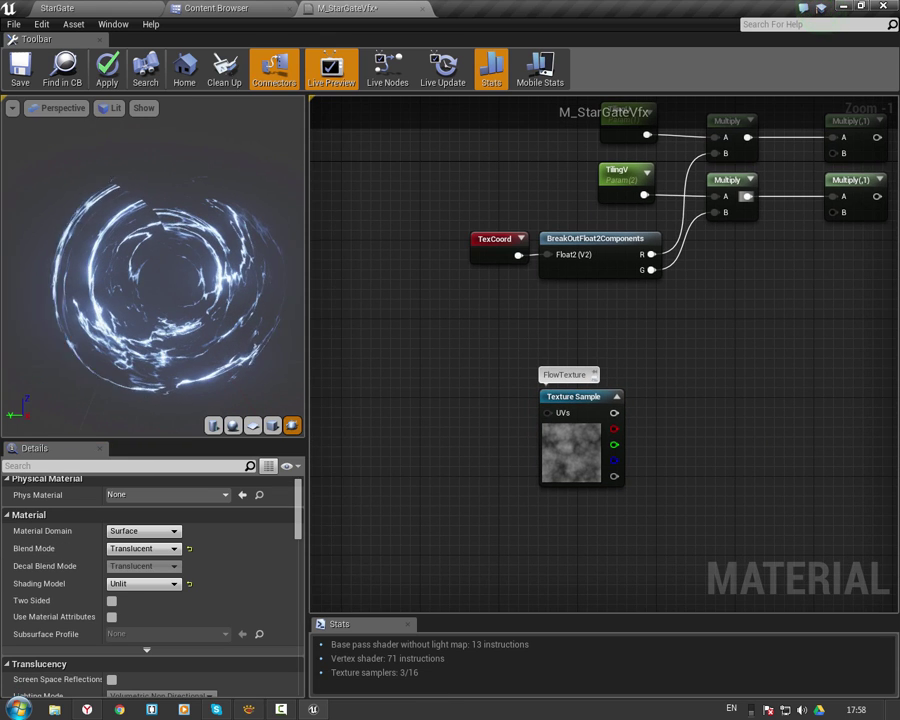
Drive the FlowTexture UVs with a new Panner and change its Speed X.
right_drag(482, 453, 458, 429)
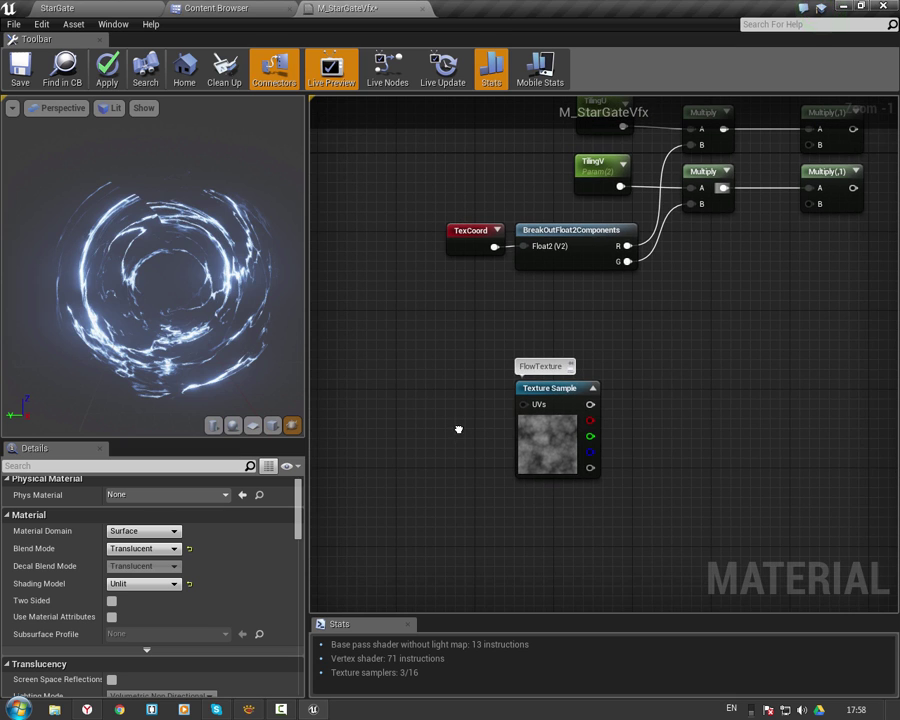
right_drag(425, 391, 448, 381)
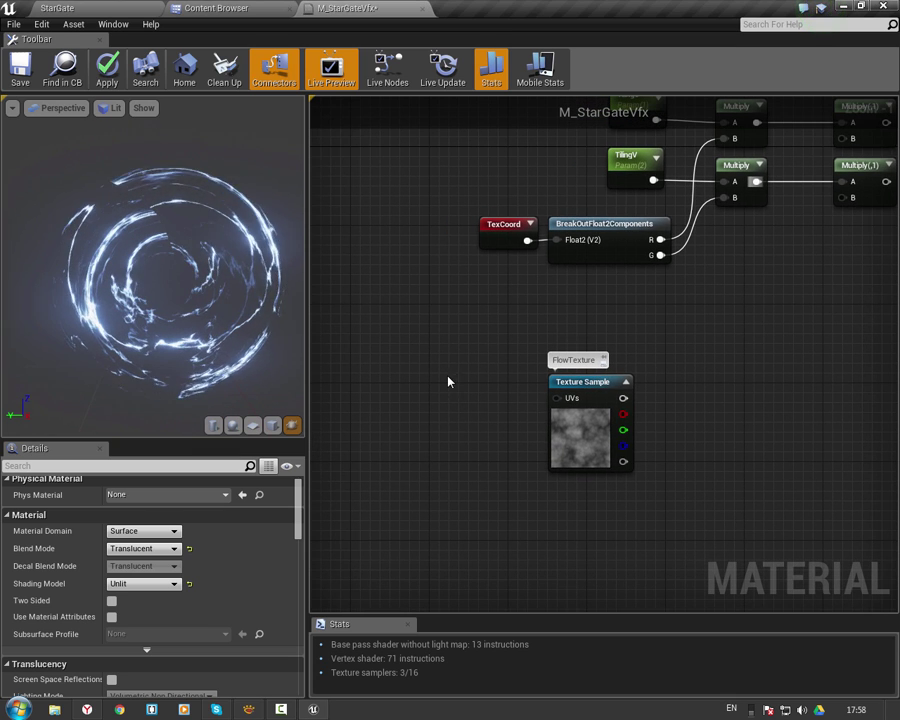
right_click(443, 386)
click(426, 387)
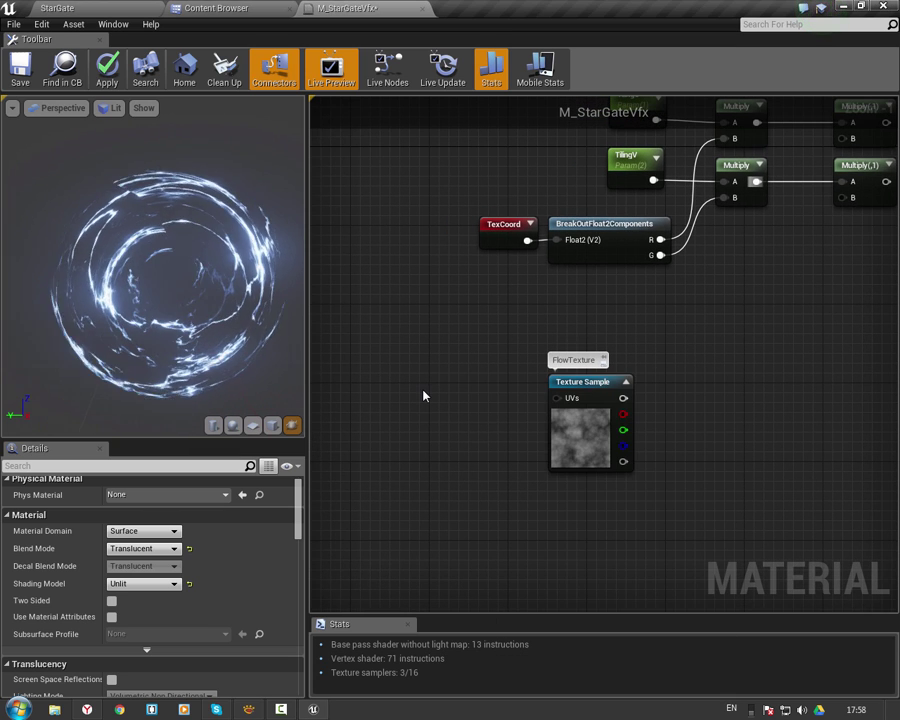
click(423, 396)
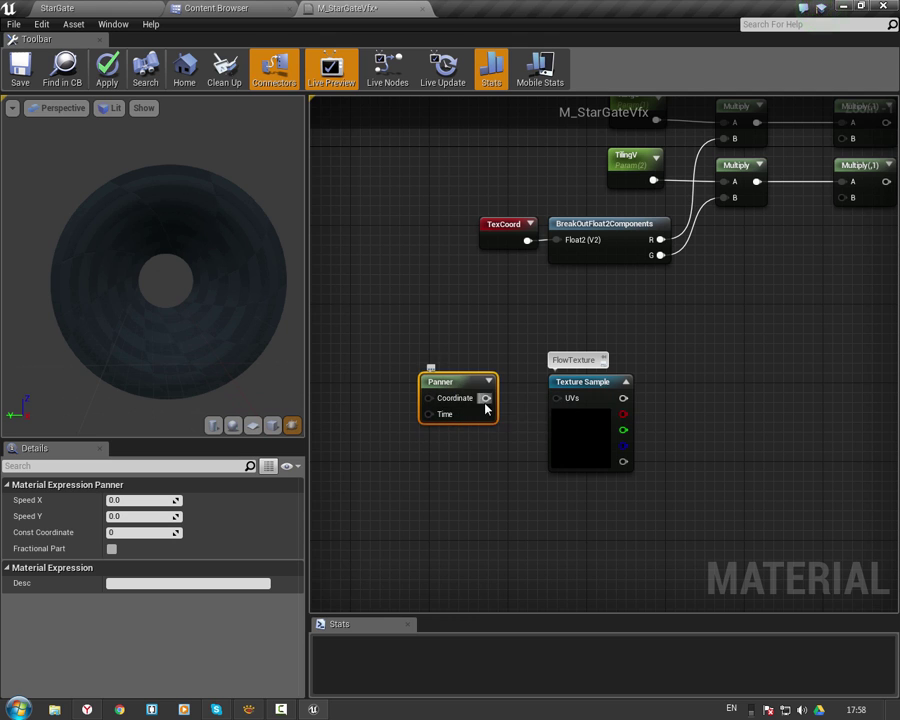
drag(486, 400, 500, 404)
drag(577, 402, 545, 418)
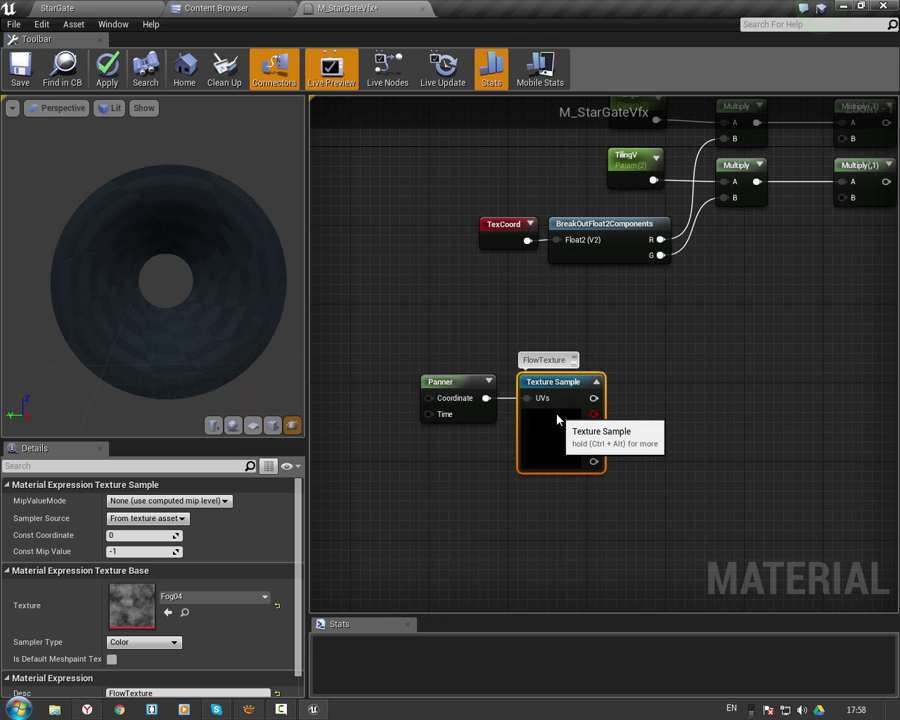
click(460, 386)
text(-.4)
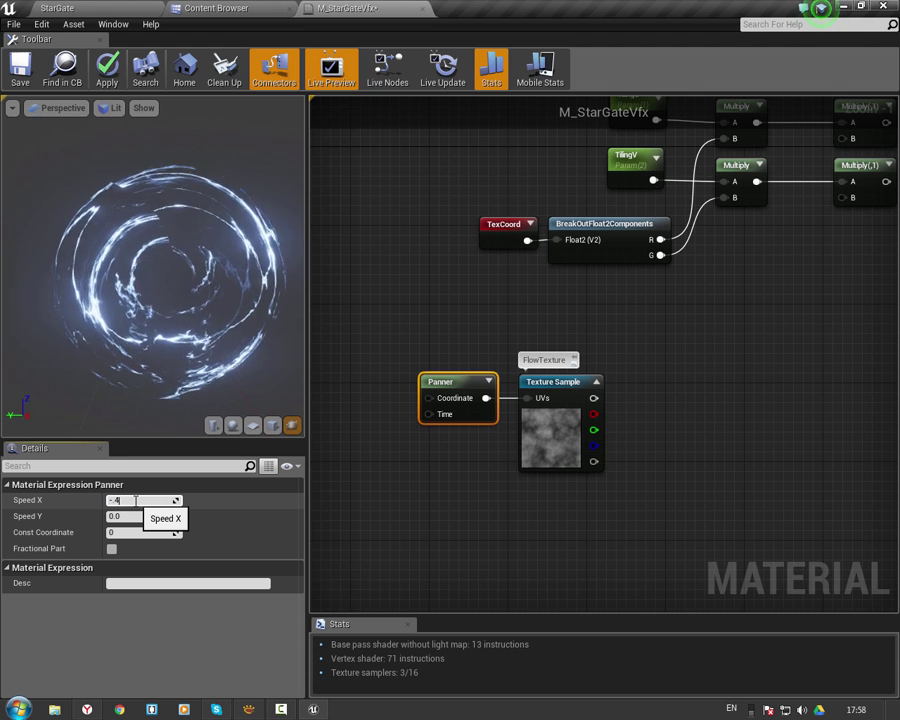
key(Return)
click(753, 493)
Move the Panner and FlowTexture sample slightly left and down, and place an Add node beside them.
mouse_move(753, 493)
right_down()
mouse_move(785, 370)
mouse_move(663, 376)
right_up()
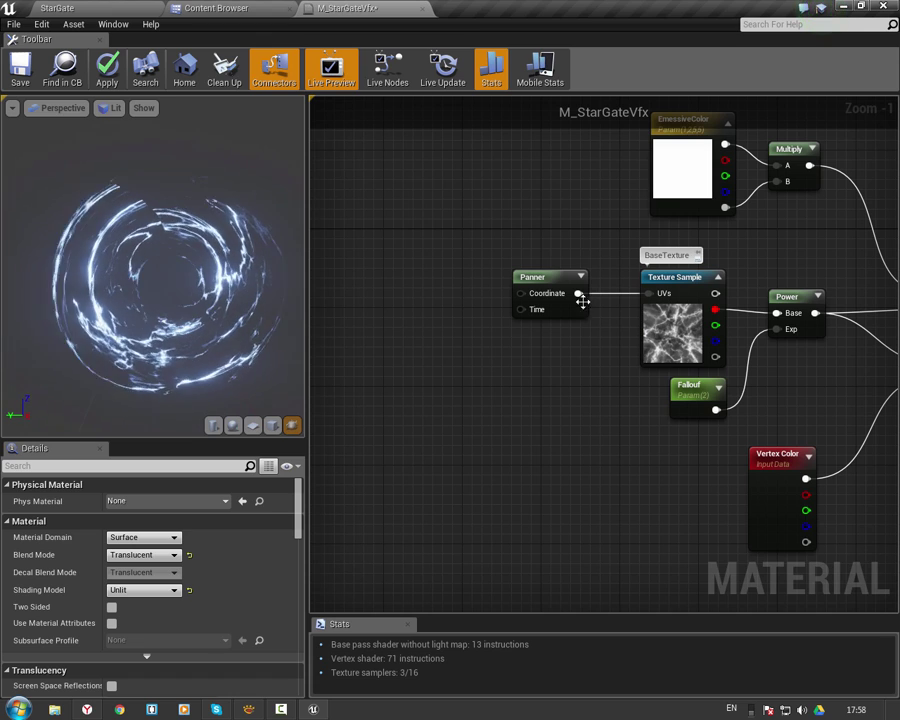
right_drag(412, 318, 669, 342)
right_drag(390, 470, 705, 410)
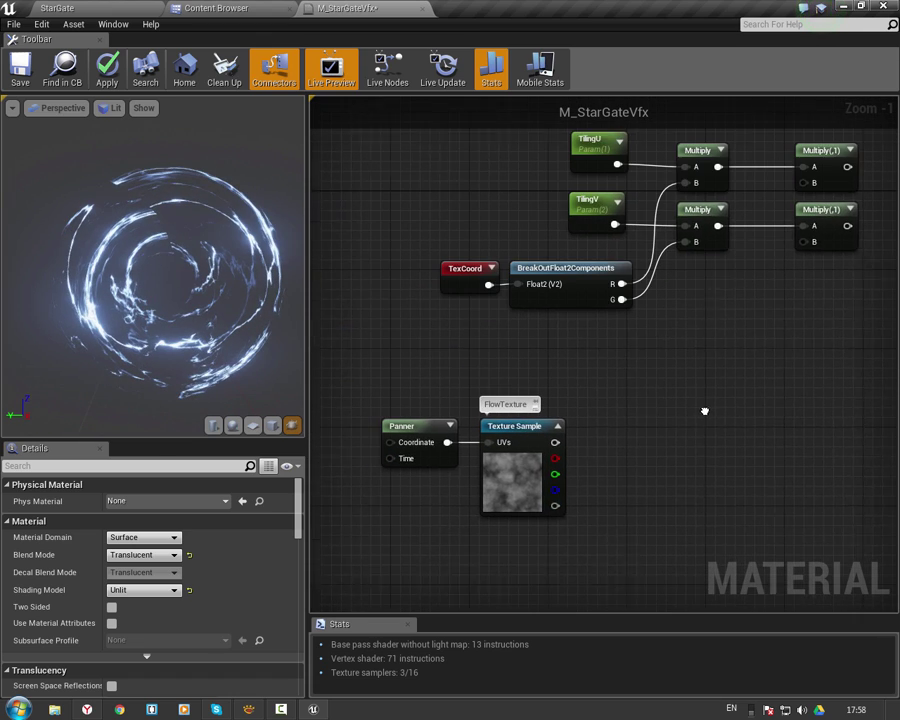
mouse_move(397, 398)
mouse_down()
mouse_move(525, 488)
mouse_move(553, 429)
mouse_up()
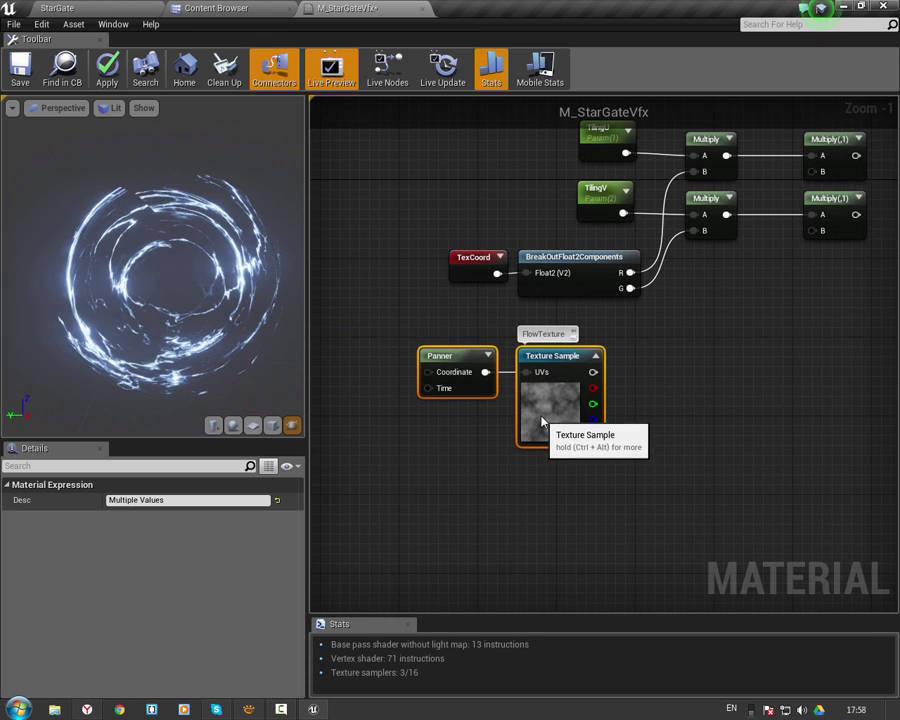
click(683, 454)
right_drag(683, 454, 588, 471)
right_drag(417, 386, 440, 397)
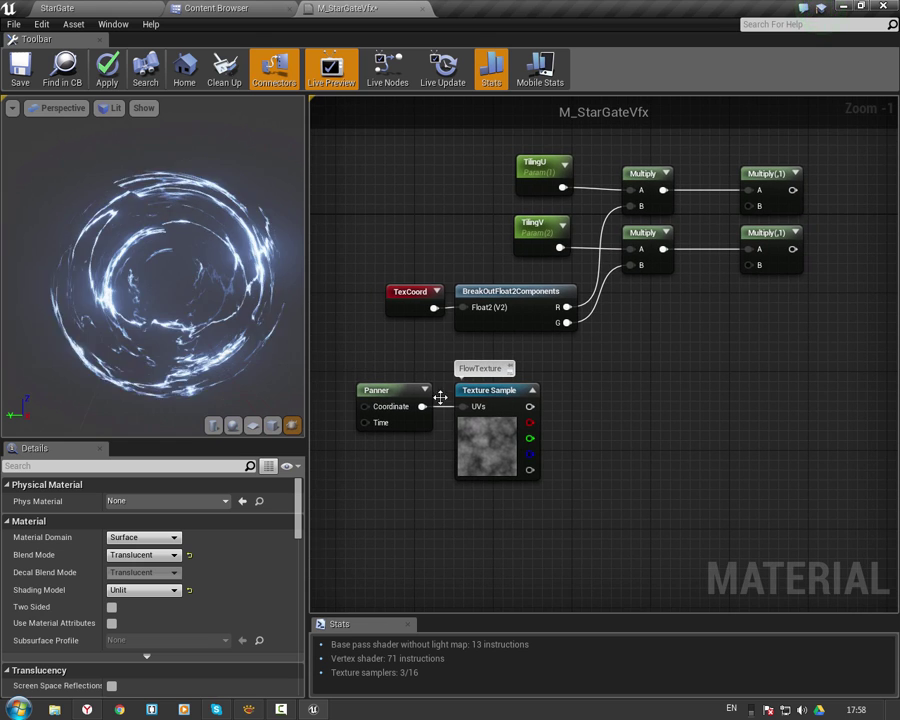
ctrl+click(481, 459)
drag(481, 459, 461, 469)
click(573, 463)
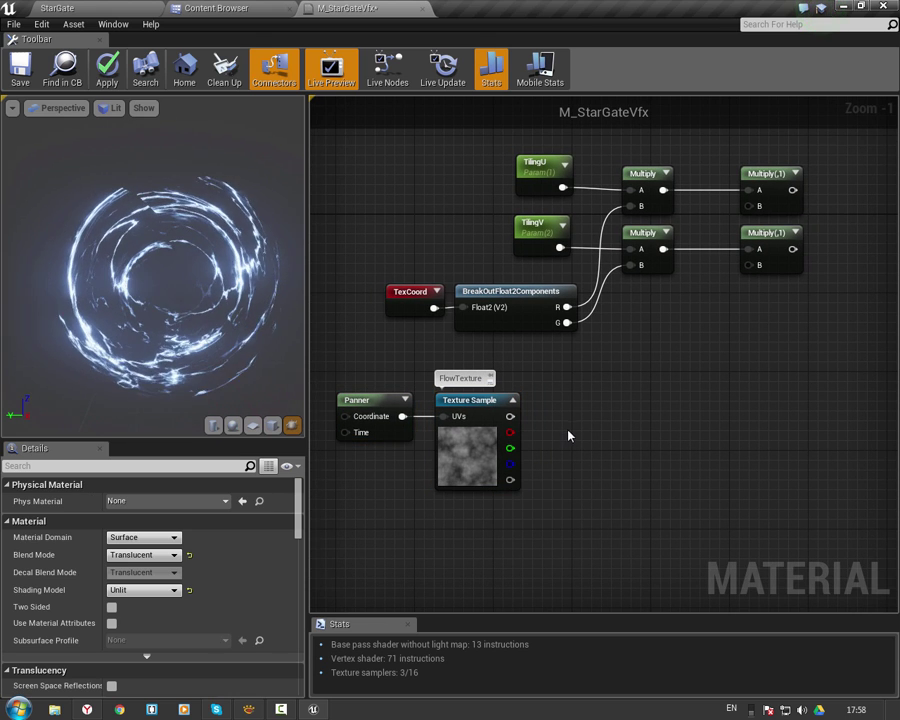
click(562, 416)
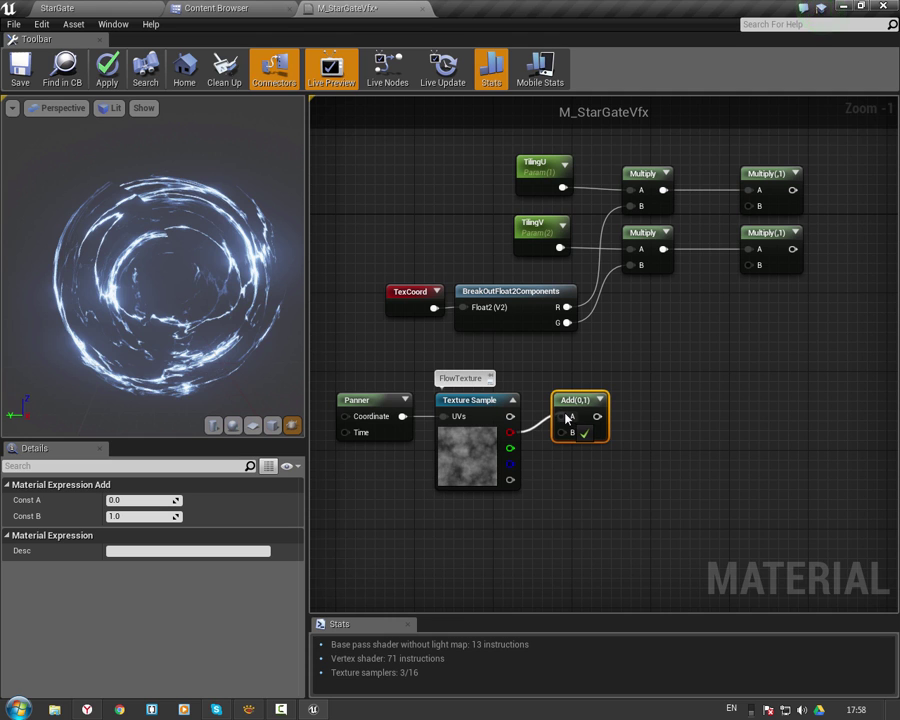
Wire FlowTexture's R channel into the Add node's A and set Const B to 0.5.
drag(567, 418, 567, 418)
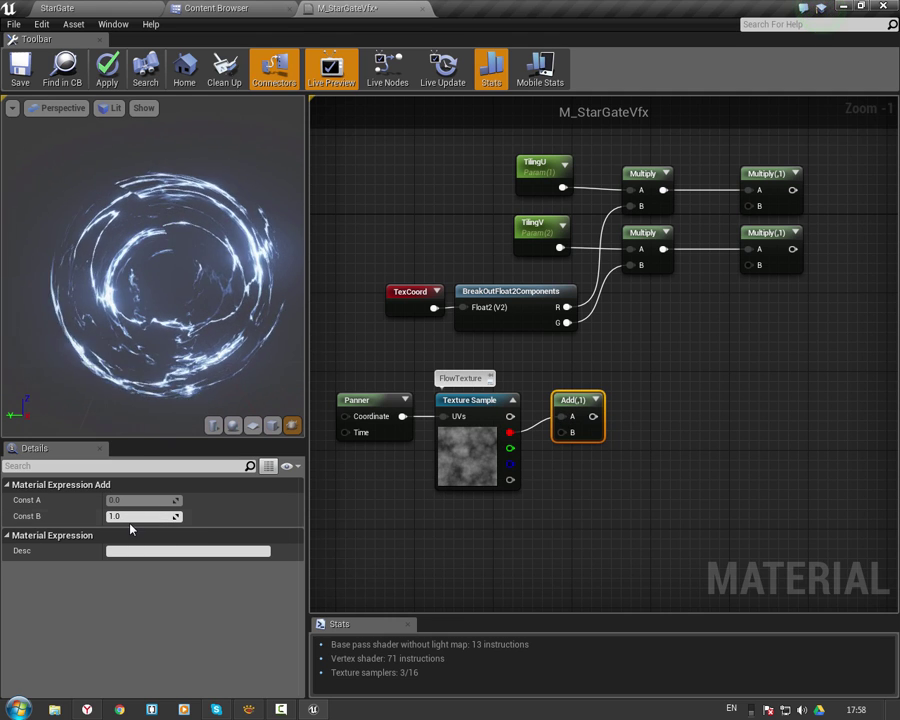
click(127, 517)
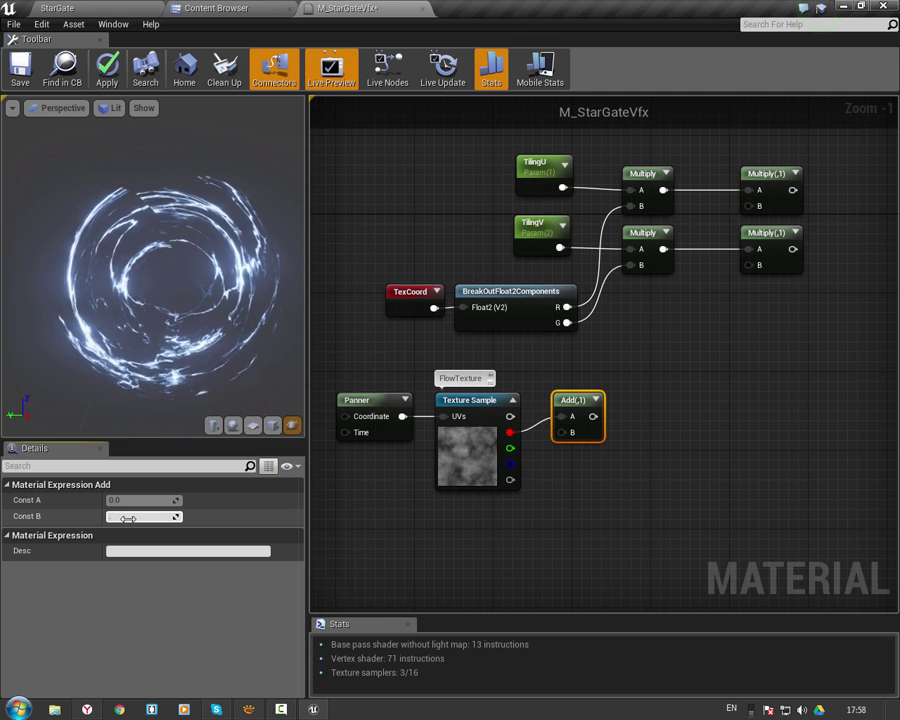
text(0.5)
key(Return)
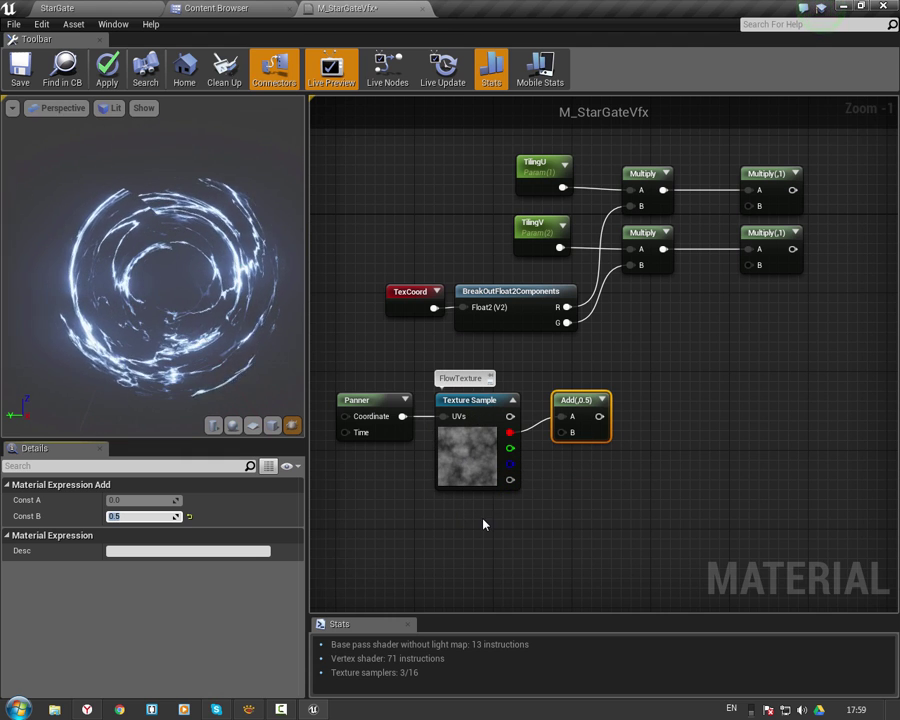
drag(596, 416, 588, 433)
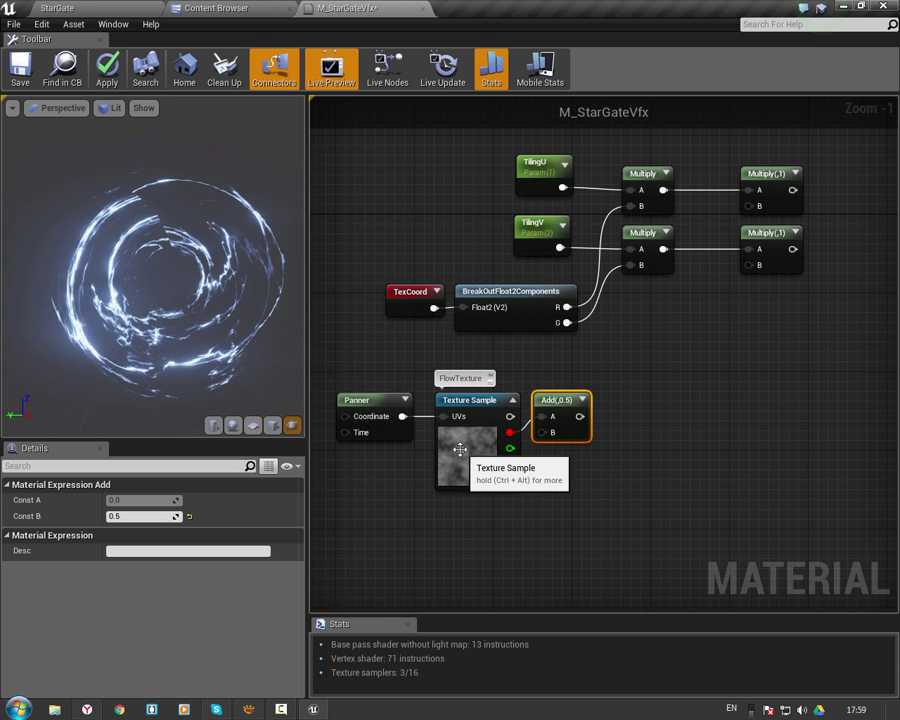
drag(463, 455, 452, 455)
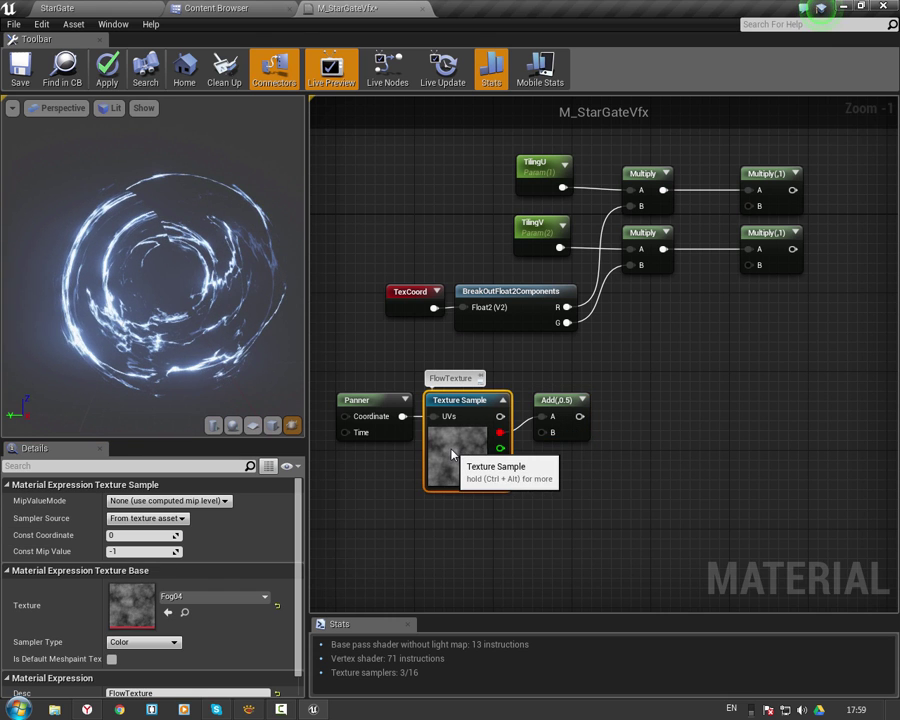
click(597, 434)
click(562, 408)
Preview the Add node's output on the mesh and rotate the preview disc to inspect it.
right_drag(562, 408, 519, 427)
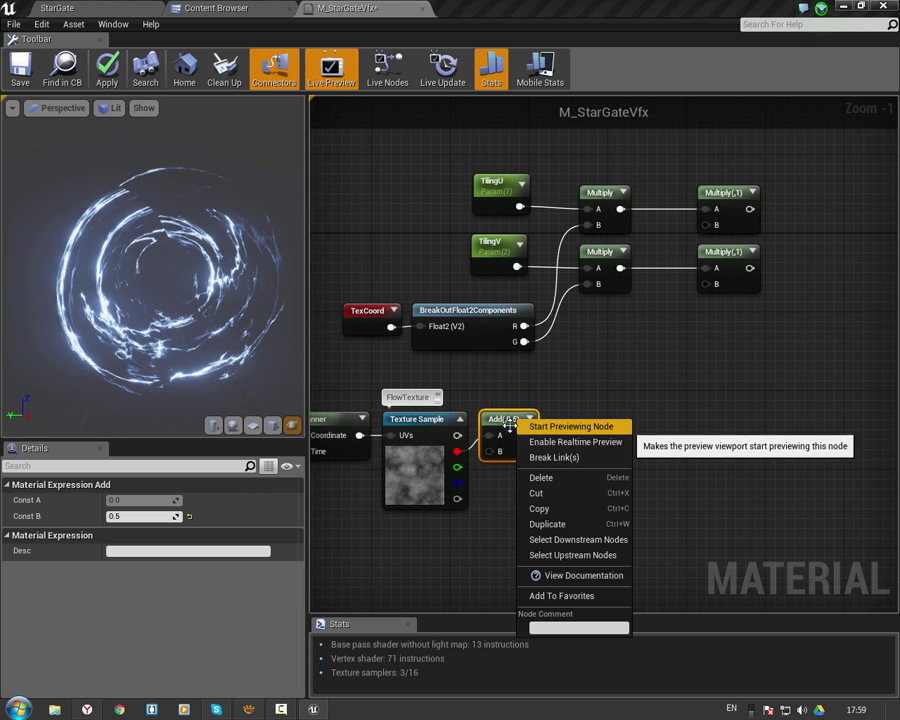
click(480, 380)
right_click(516, 430)
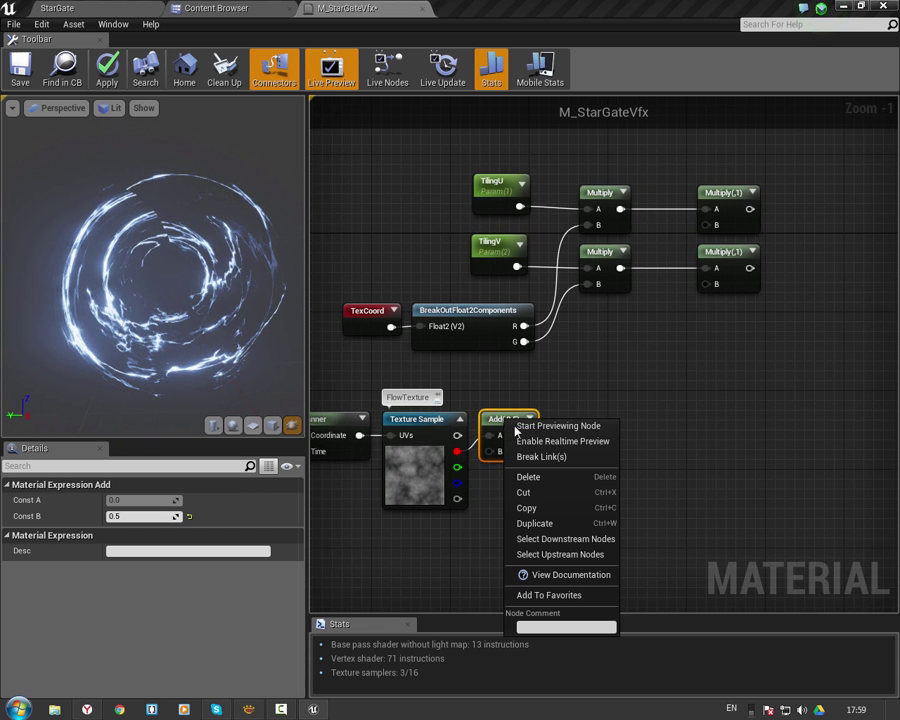
click(537, 426)
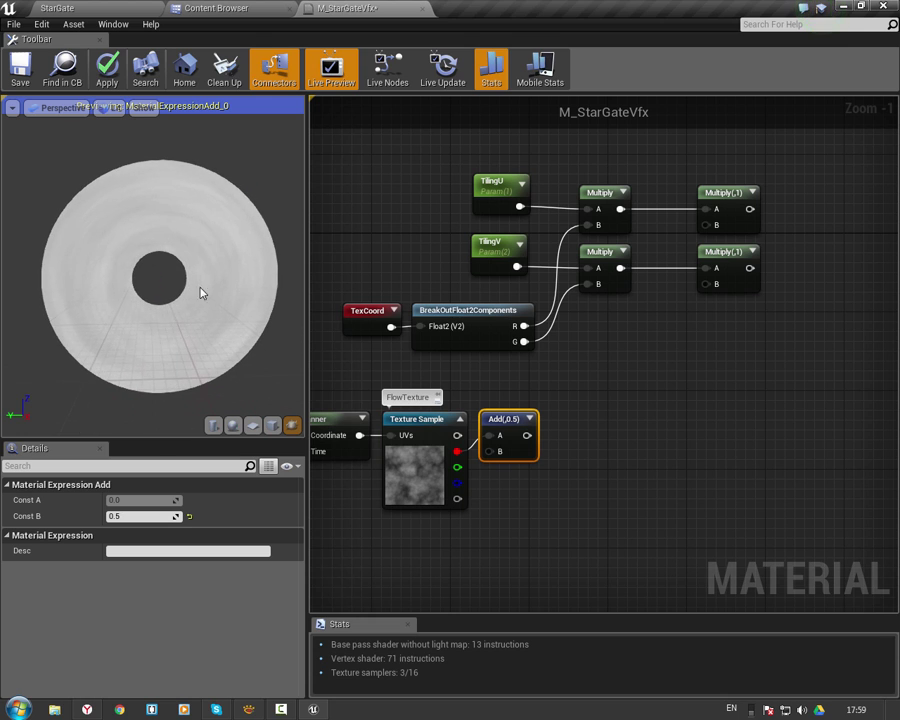
mouse_move(155, 275)
mouse_down()
mouse_move(120, 275)
mouse_move(165, 275)
mouse_up()
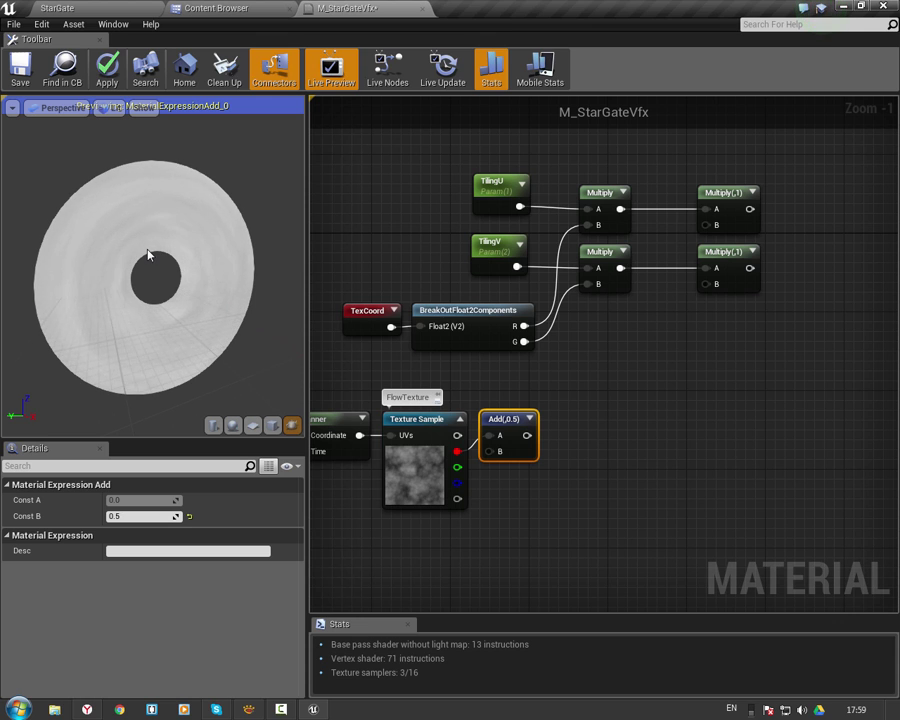
drag(186, 265, 216, 265)
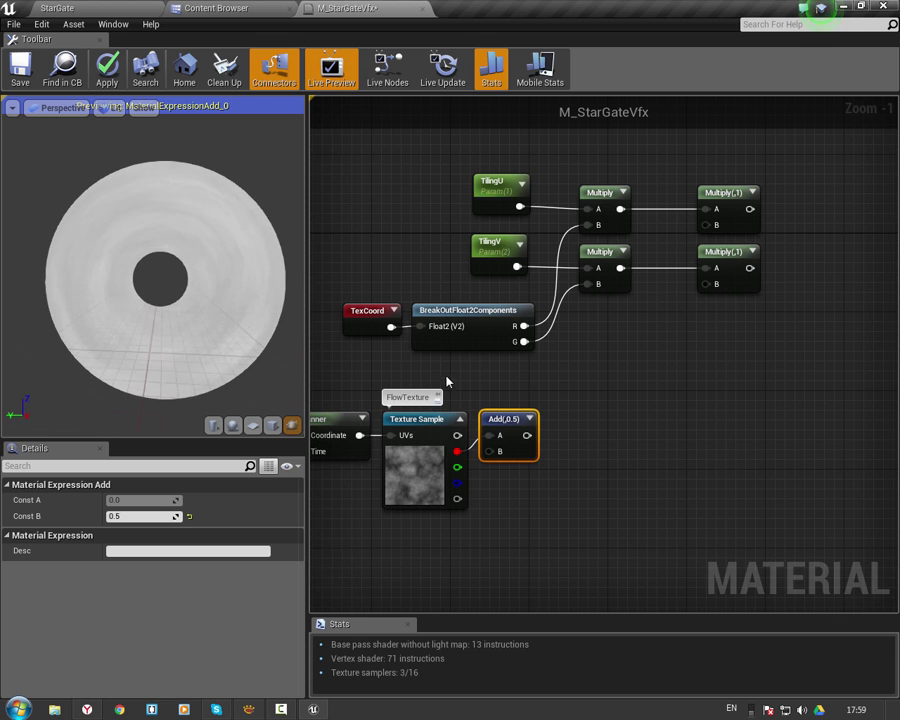
right_click(512, 415)
right_click(484, 415)
Stop the Add preview, attach a Clamp (0 to 1) after Add, and align the four flow nodes.
click(520, 419)
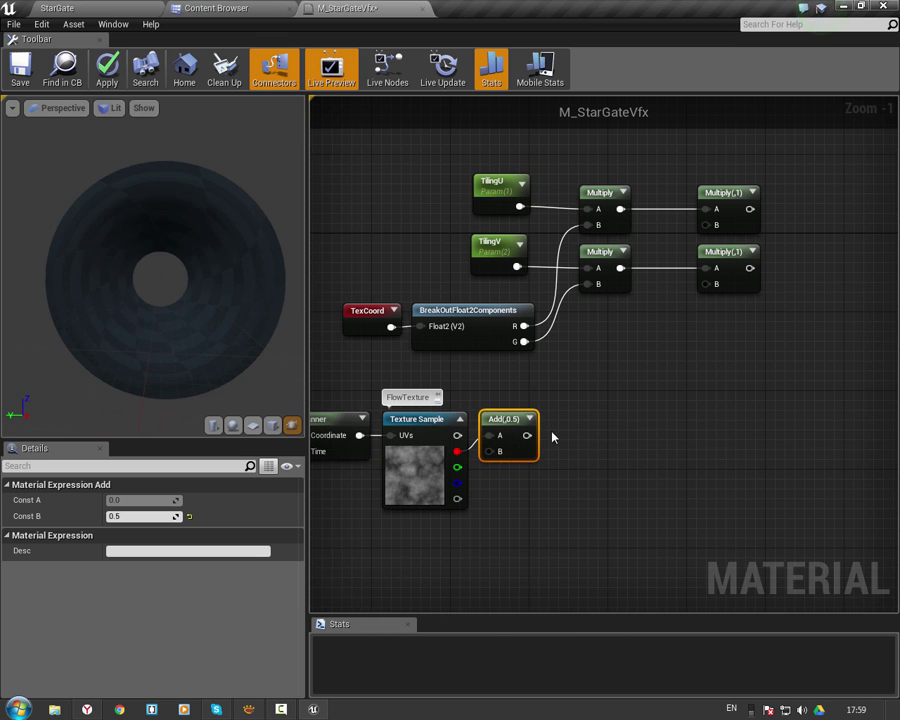
drag(527, 435, 575, 441)
text(clamp)
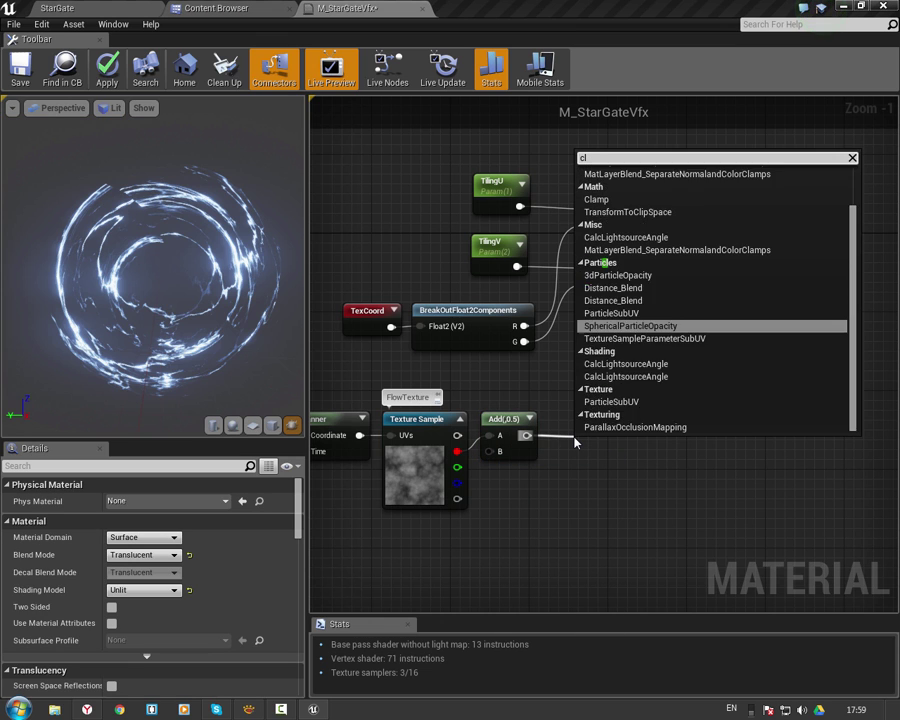
key(Escape)
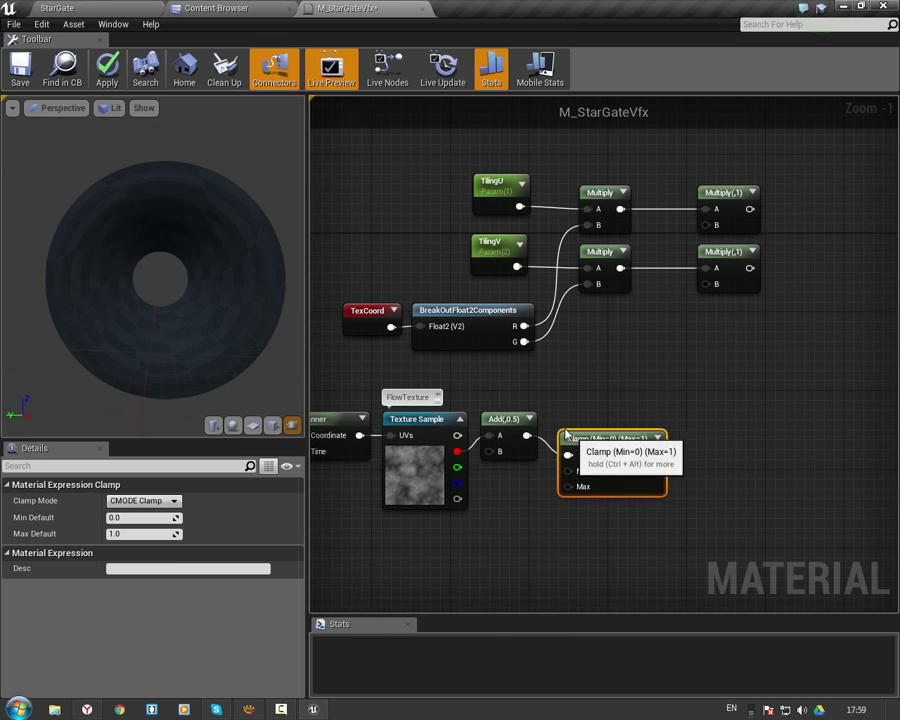
drag(566, 433, 560, 419)
right_drag(490, 402, 536, 407)
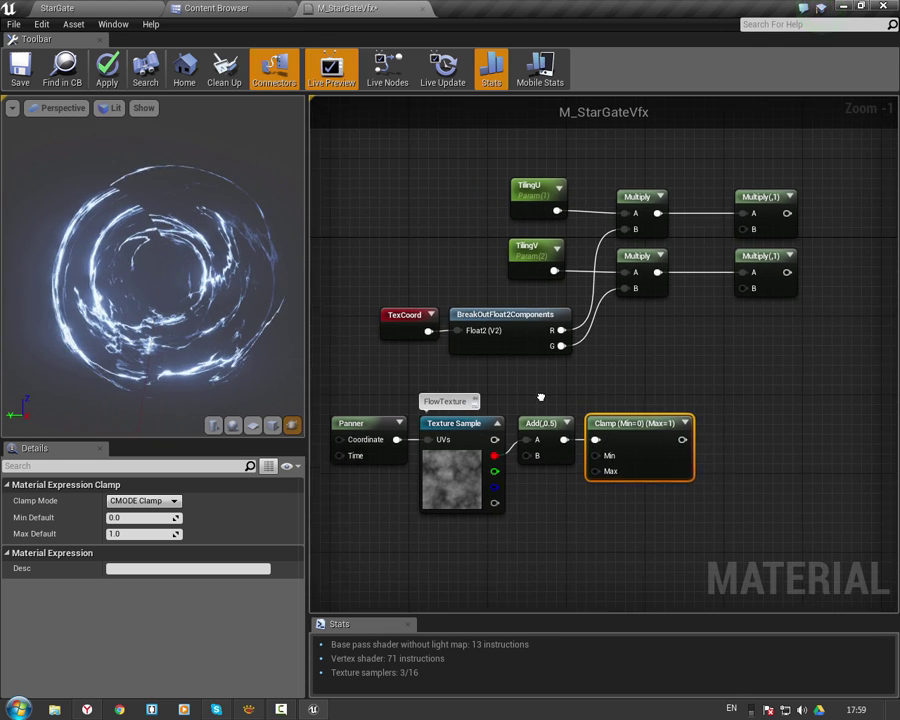
drag(373, 394, 614, 508)
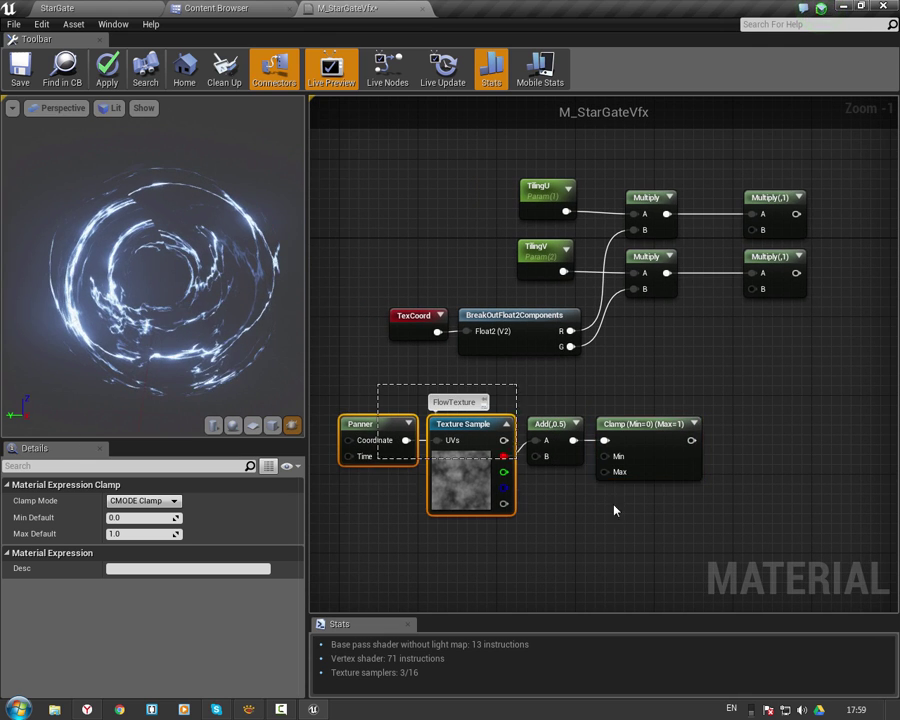
mouse_move(661, 470)
mouse_down()
mouse_move(620, 450)
mouse_move(660, 432)
mouse_up()
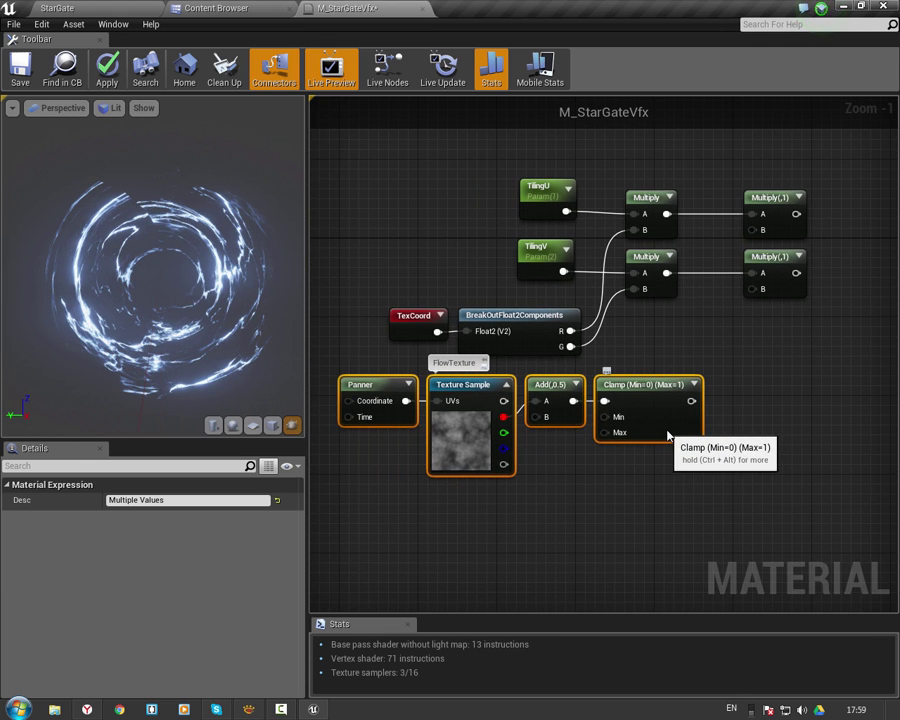
Wire the Clamp output into the B inputs of both right-hand Multiply nodes.
right_drag(659, 424, 482, 472)
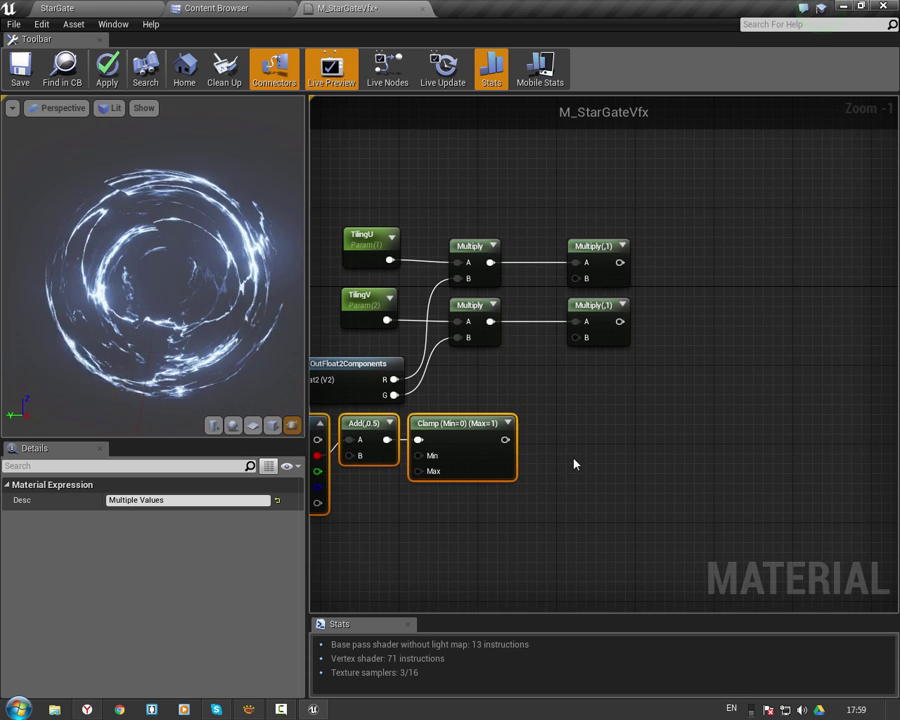
click(610, 434)
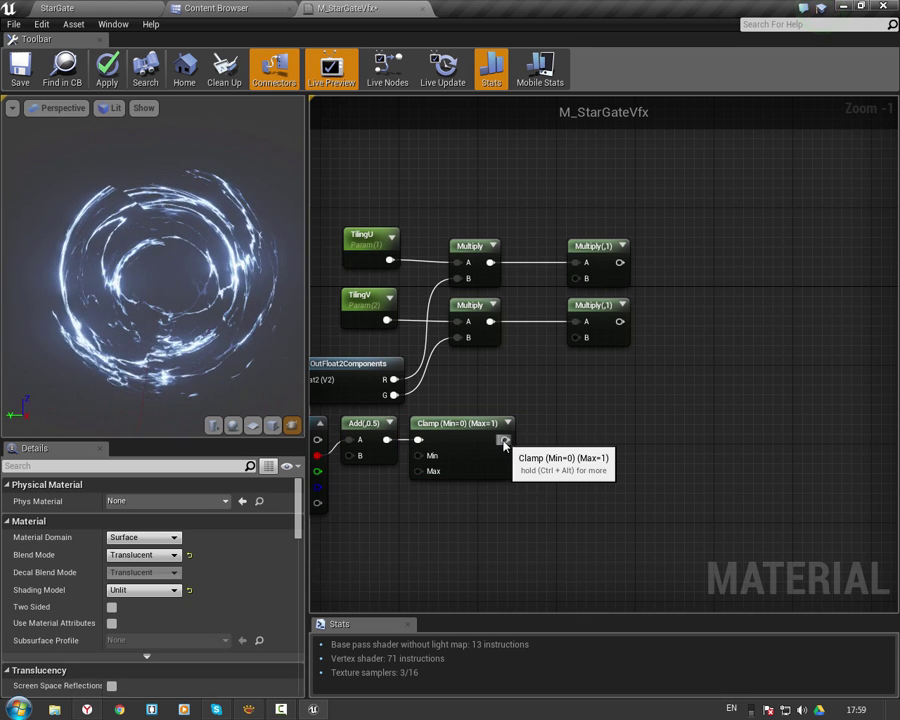
drag(505, 439, 563, 398)
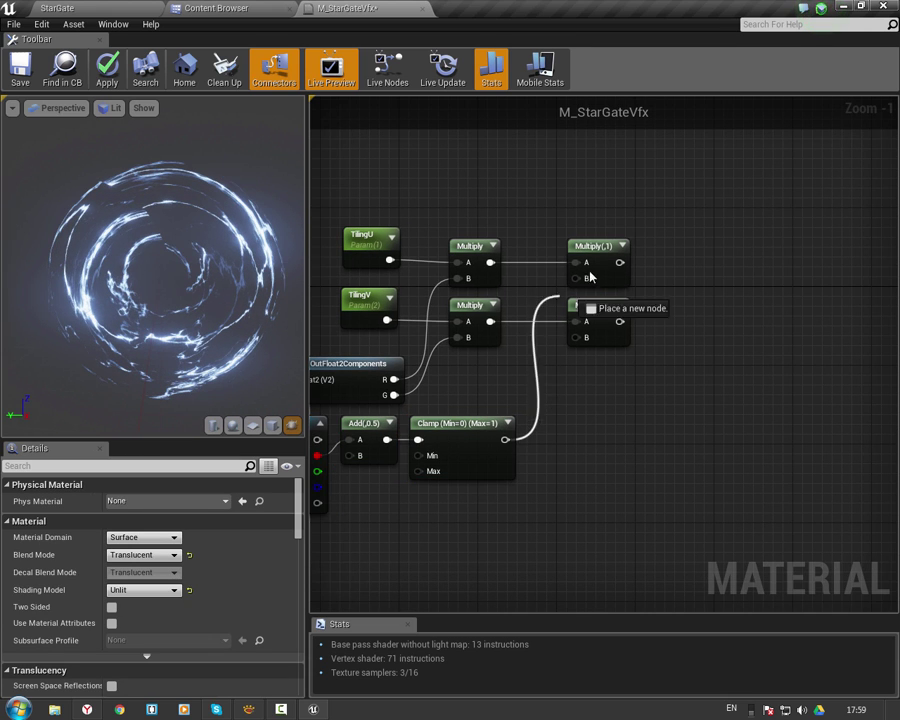
drag(585, 285, 585, 280)
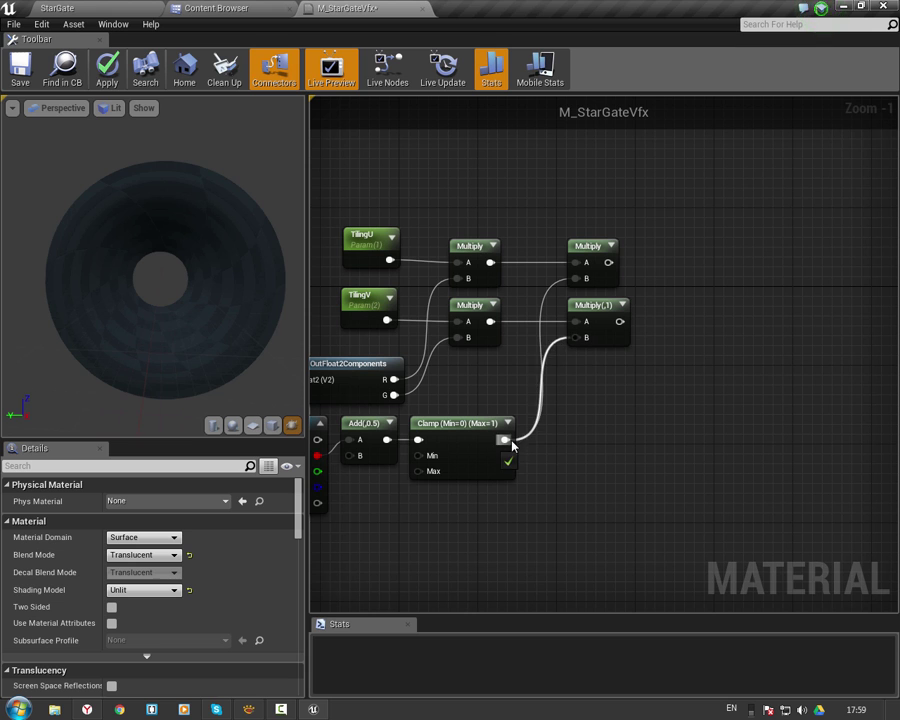
right_drag(653, 357, 577, 392)
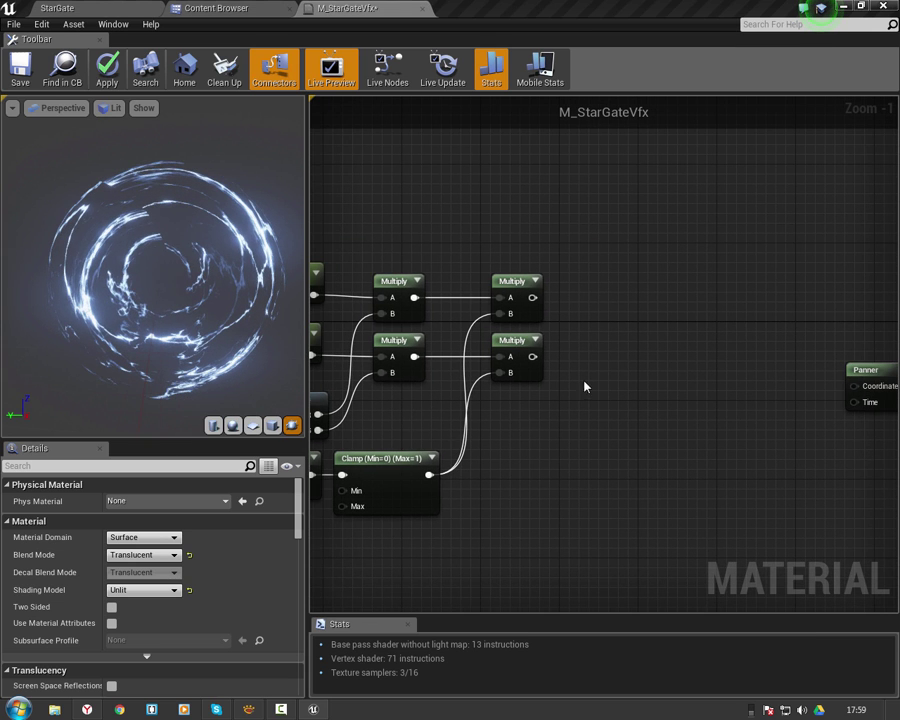
mouse_move(585, 386)
right_down()
mouse_move(542, 408)
mouse_move(578, 378)
right_up()
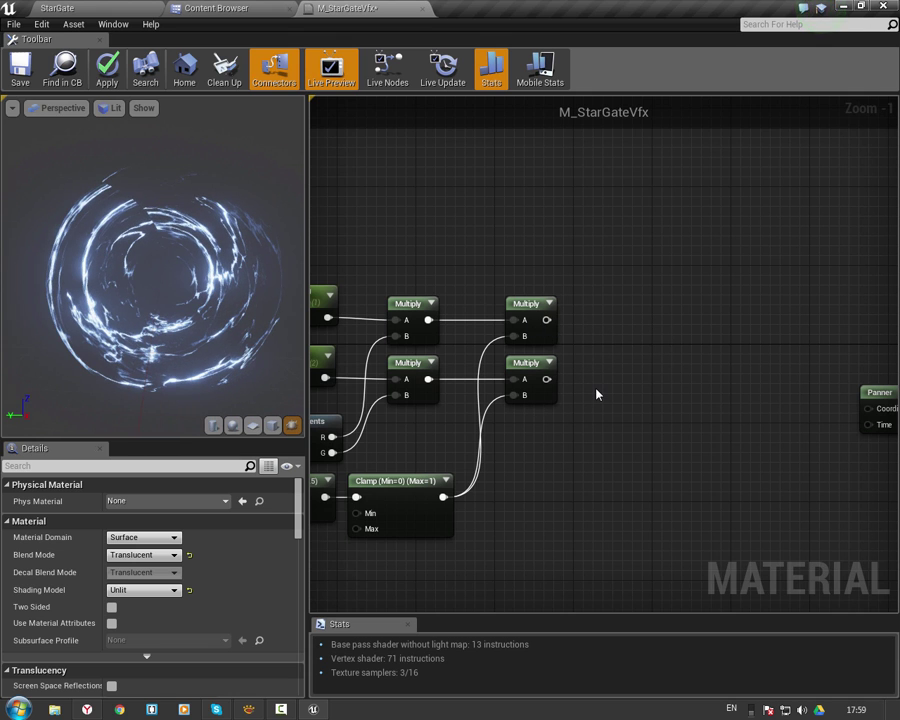
Add a MakeFloat2 node taking the top Multiply as X and the lower as Y.
right_click(597, 394)
text(make)
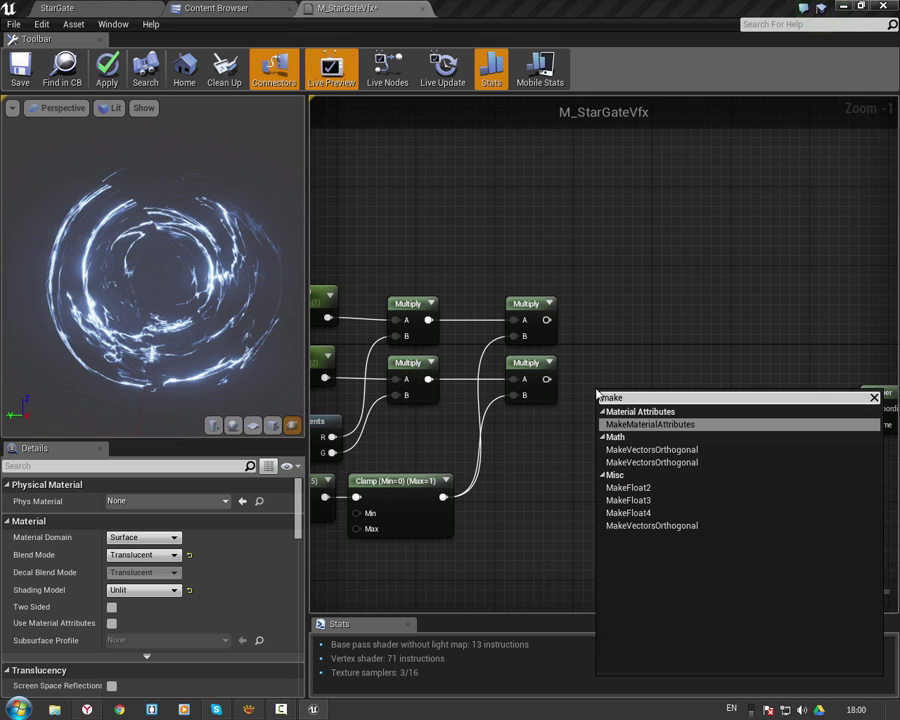
click(636, 487)
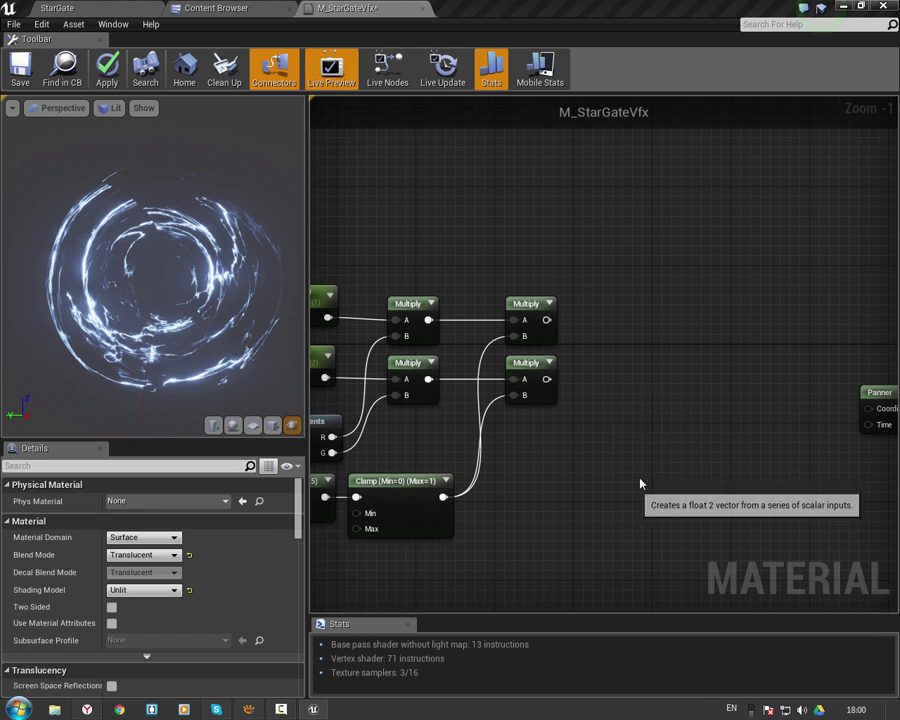
drag(642, 426, 642, 384)
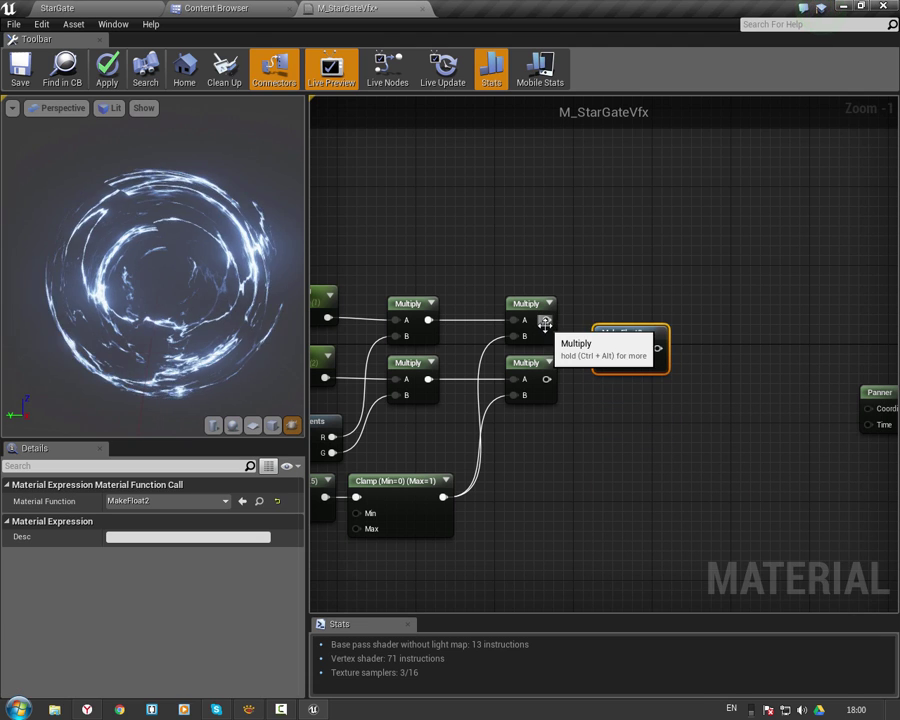
drag(546, 320, 620, 367)
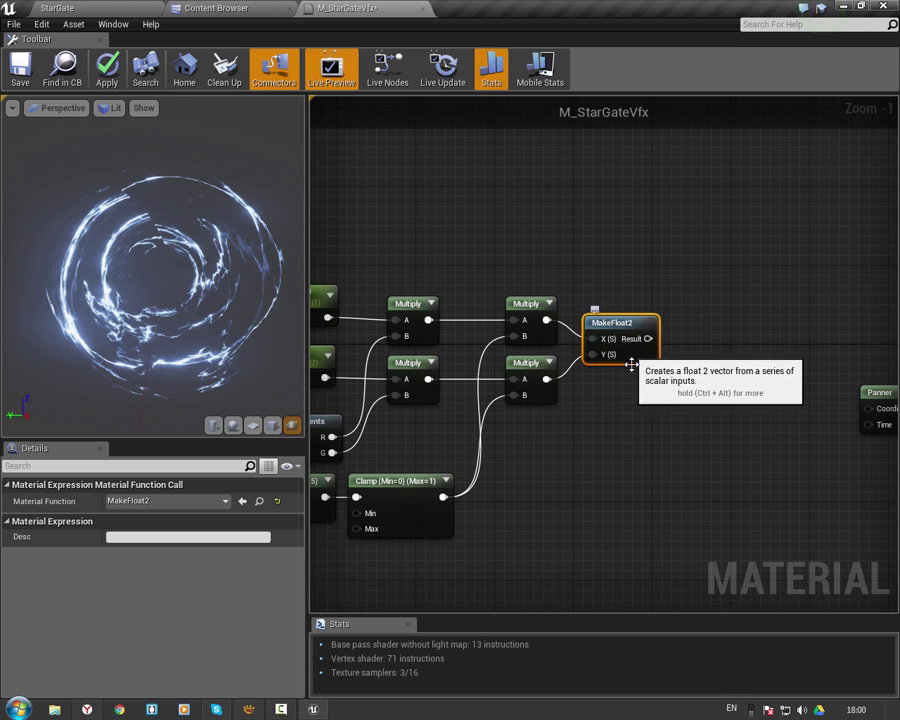
right_drag(631, 364, 531, 422)
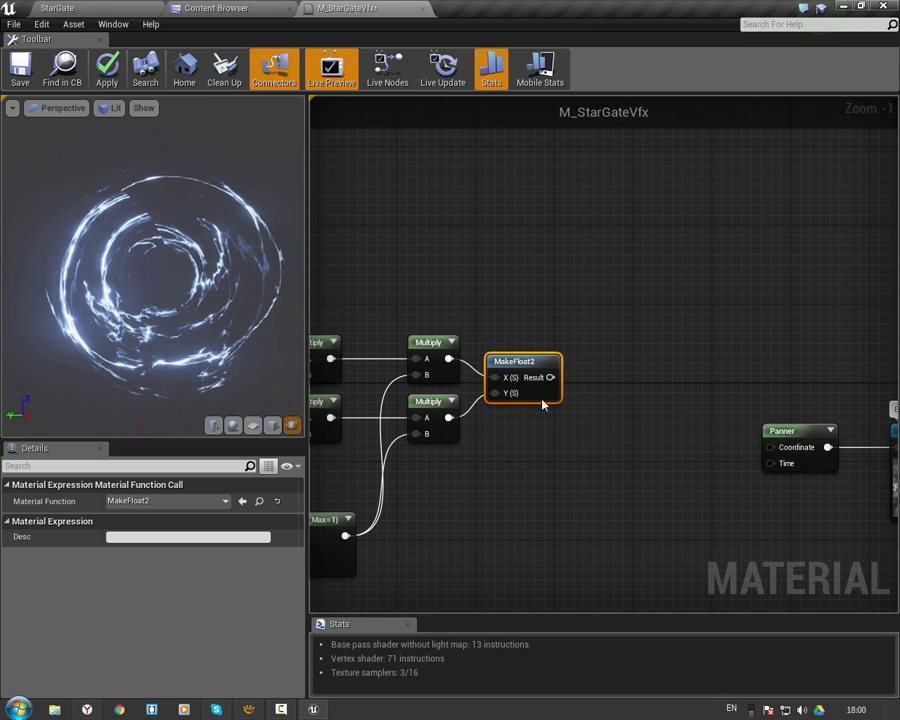
Preview the MakeFloat2 output alone on the mesh, then stop previewing it.
right_click(524, 365)
click(570, 370)
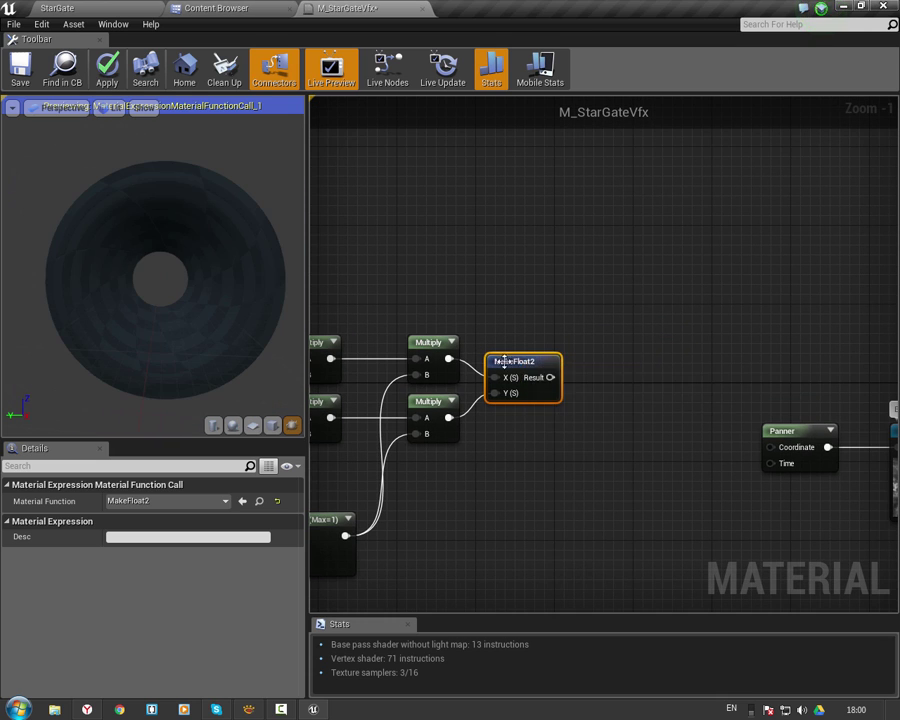
right_drag(495, 358, 522, 372)
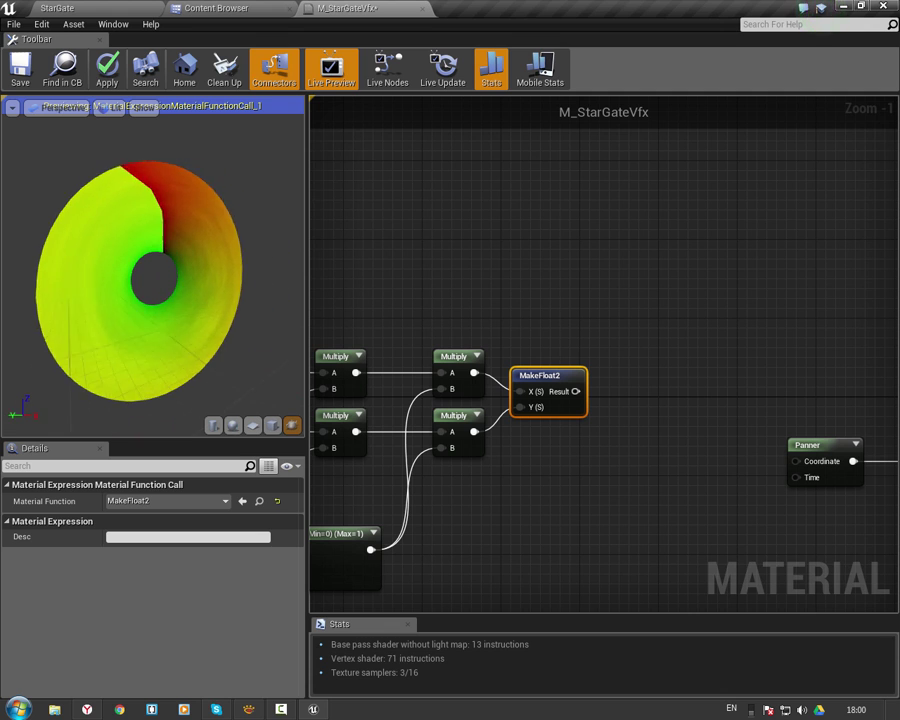
right_click(562, 375)
click(568, 382)
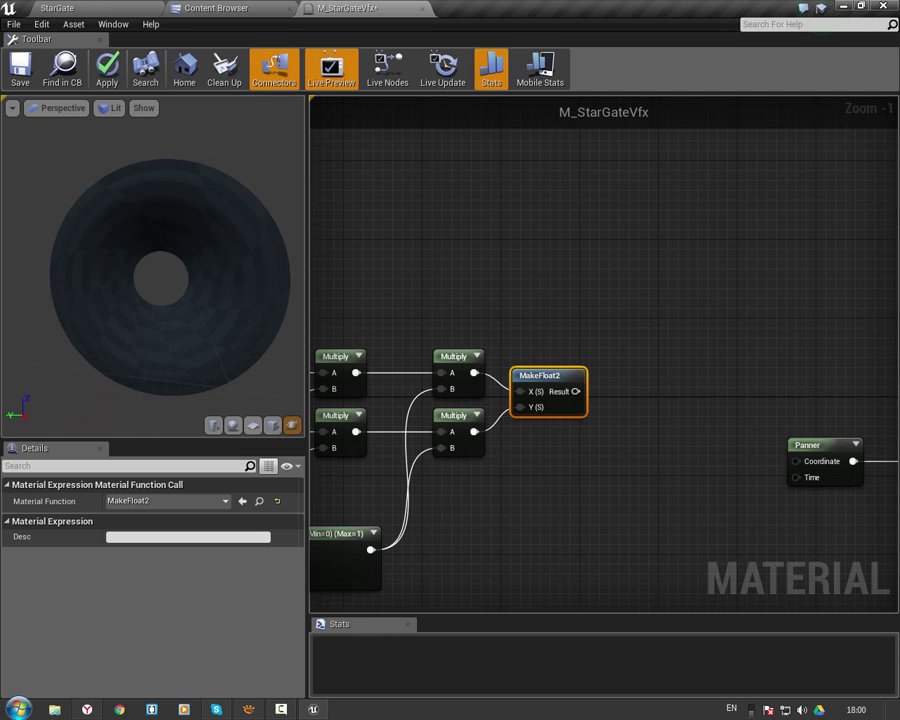
right_drag(576, 391, 567, 366)
Connect MakeFloat2's Result to the BaseTexture Panner's Coordinate input and tidy the layout.
drag(566, 366, 777, 432)
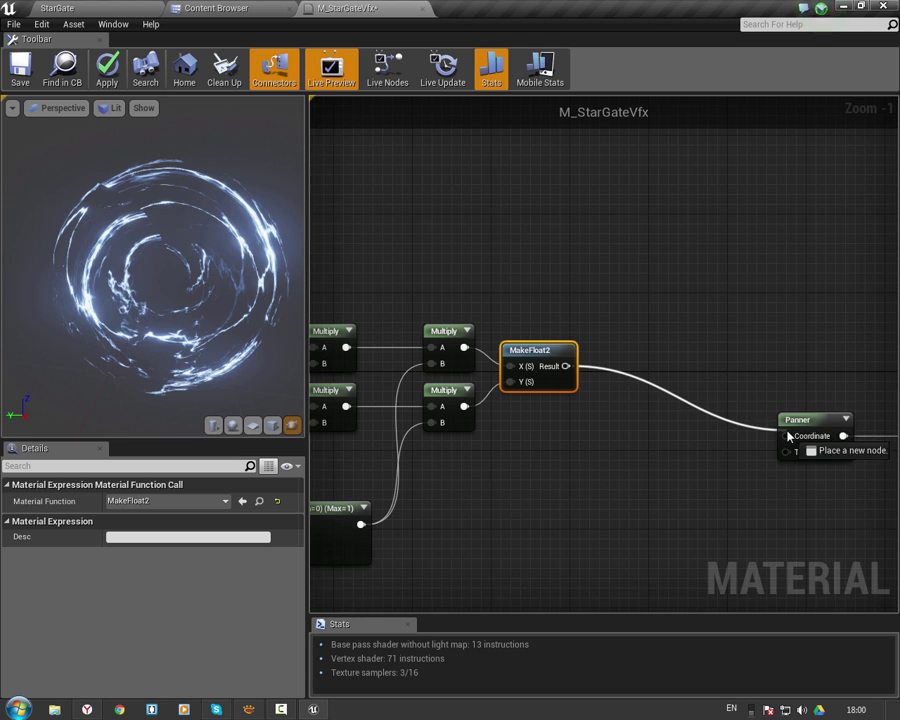
right_drag(757, 465, 555, 457)
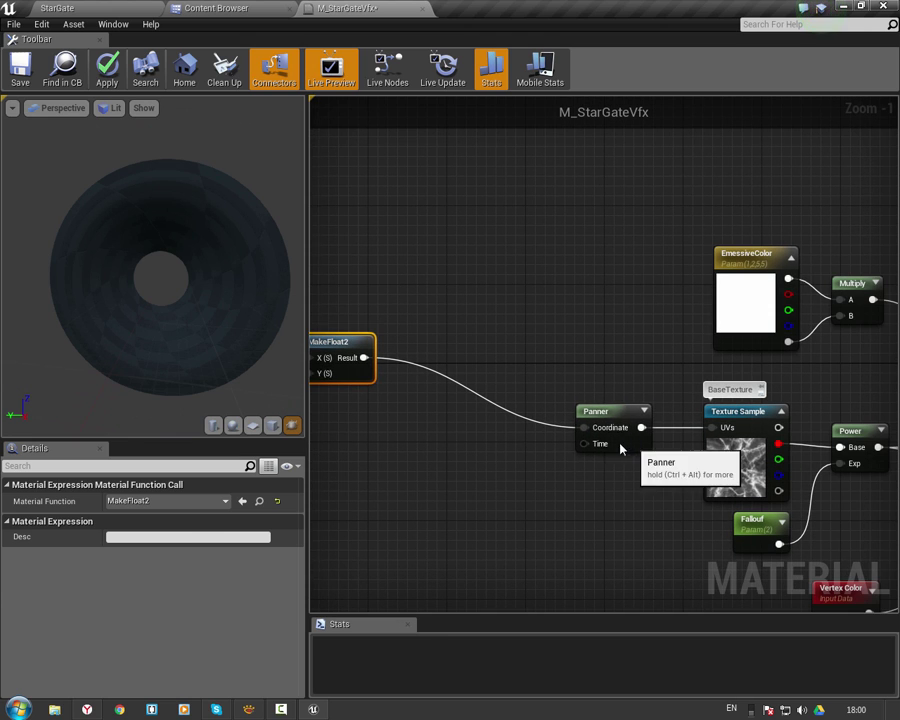
drag(620, 448, 512, 409)
click(440, 300)
right_drag(440, 300, 460, 316)
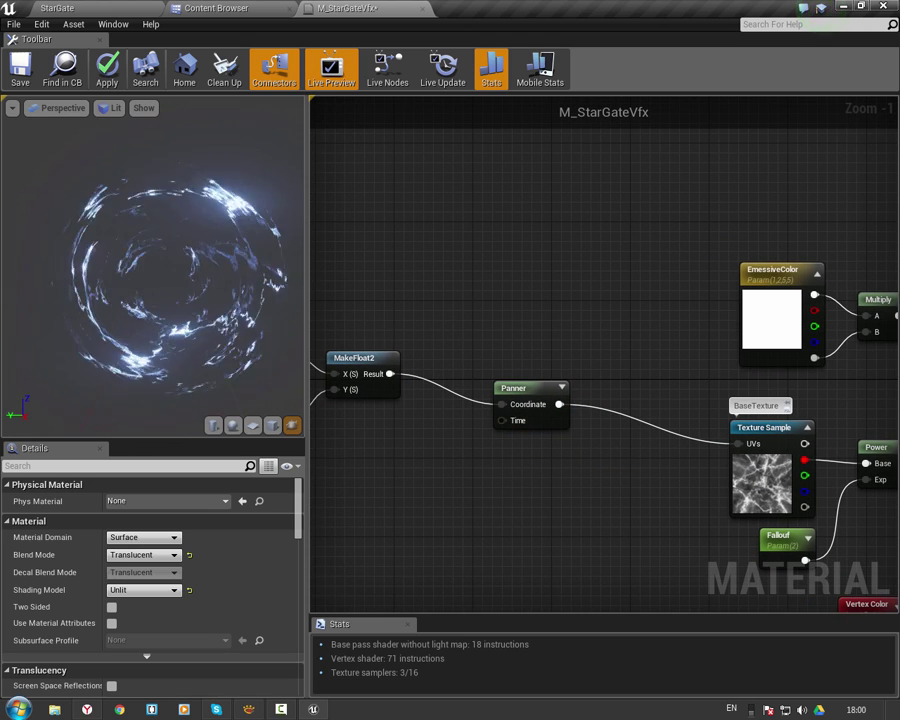
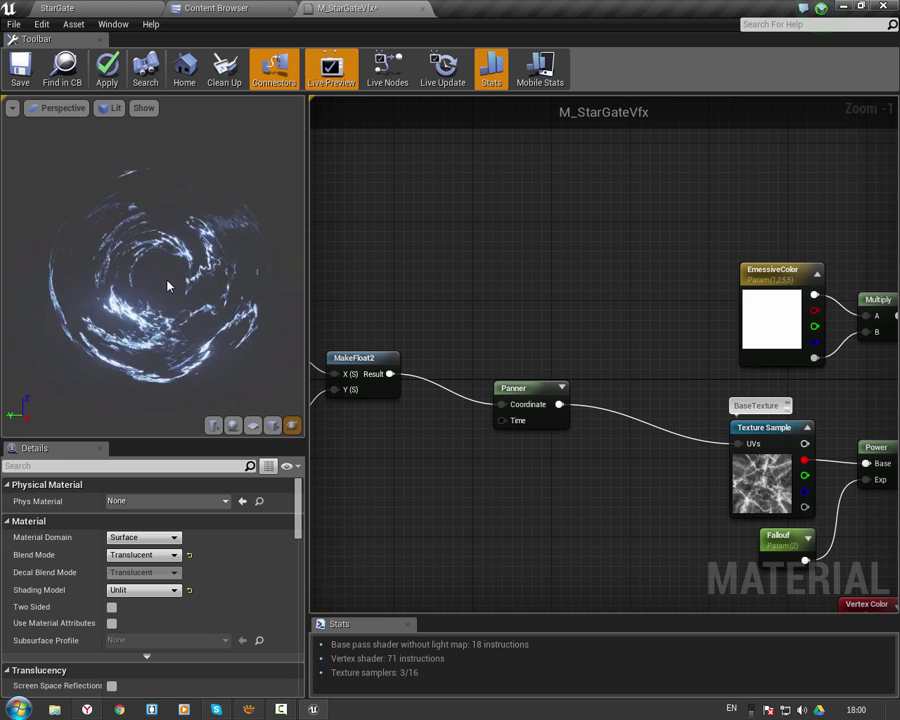
Apply and save the M_StarGateVfx material, then open the StarDoor blueprint from its folder.
click(118, 88)
click(29, 72)
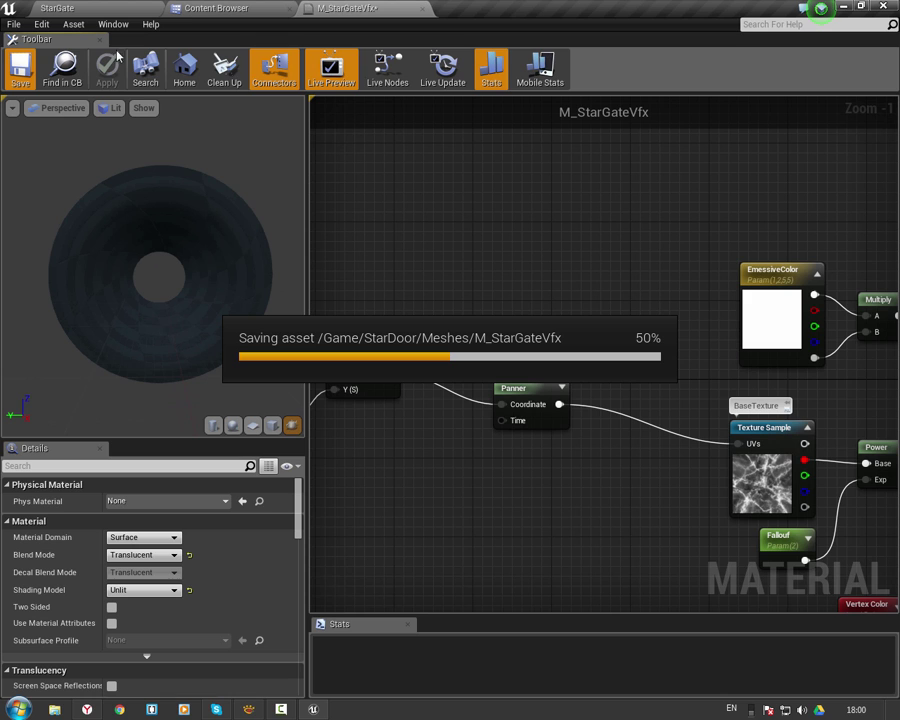
click(196, 12)
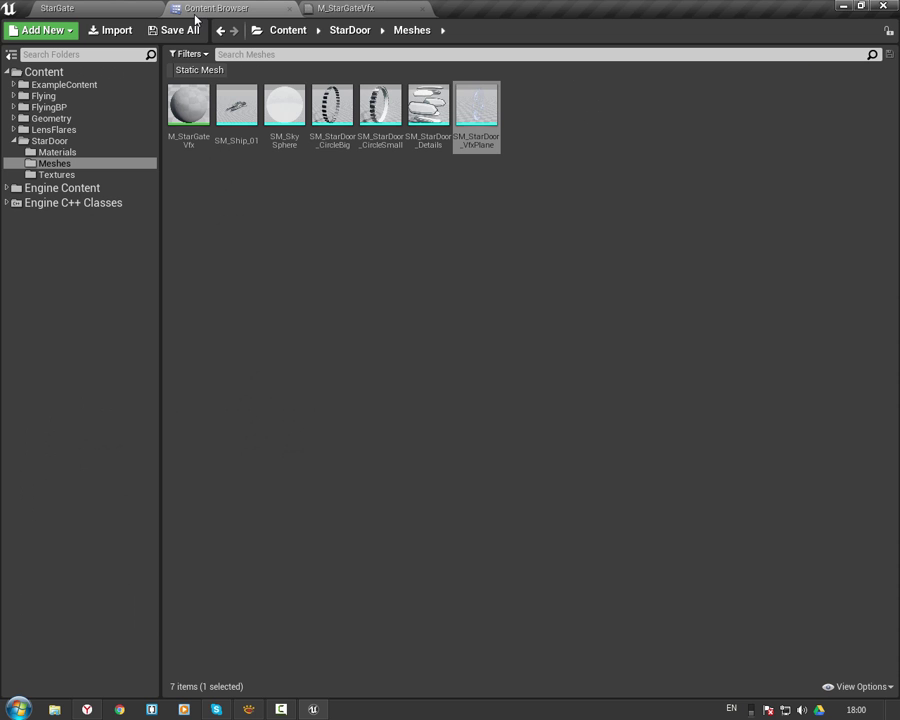
click(52, 141)
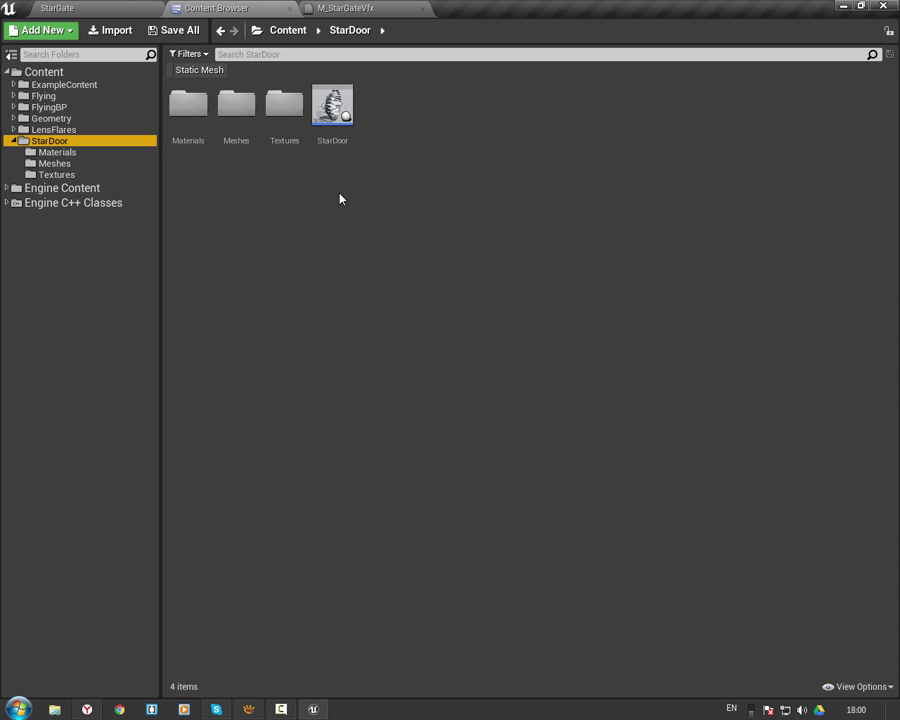
double_click(333, 100)
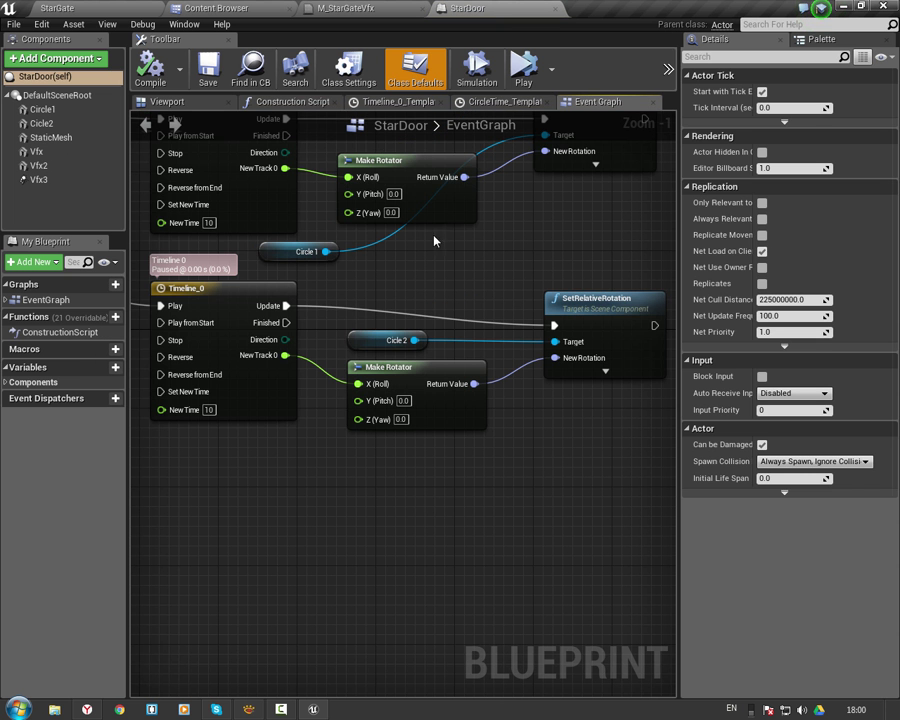
Show the StarDoor blueprint's 3D viewport facing the portal with the Vfx3 particle component selected.
click(167, 101)
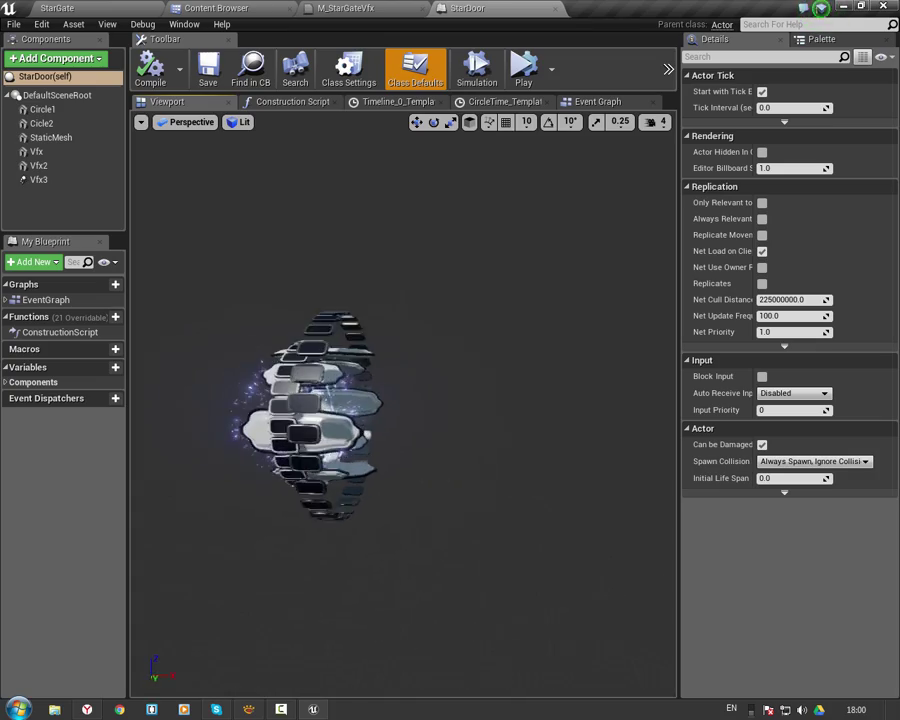
alt+drag(403, 400, 260, 370)
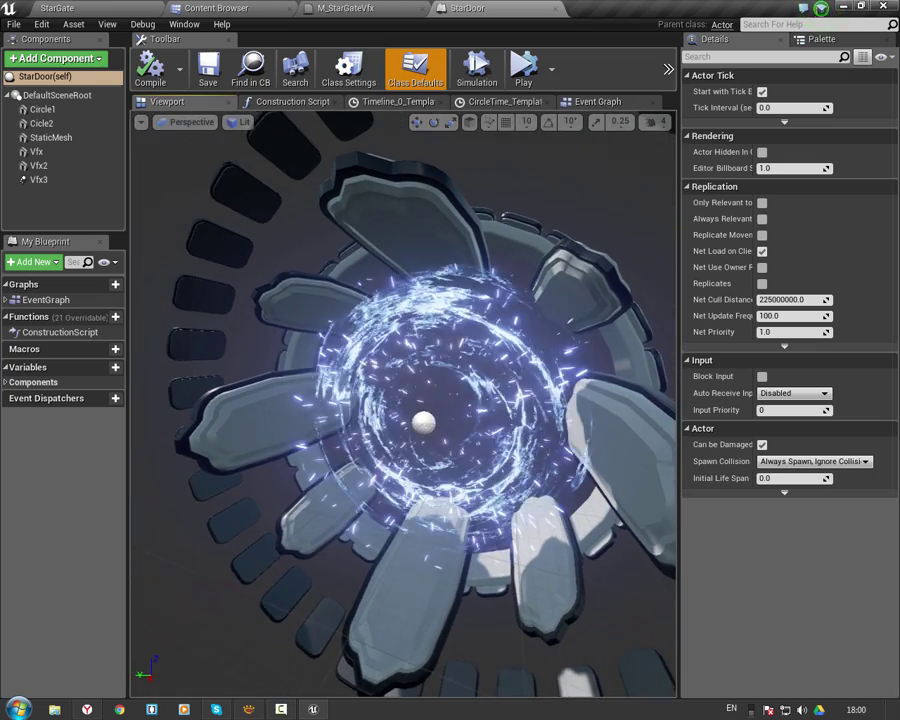
click(38, 179)
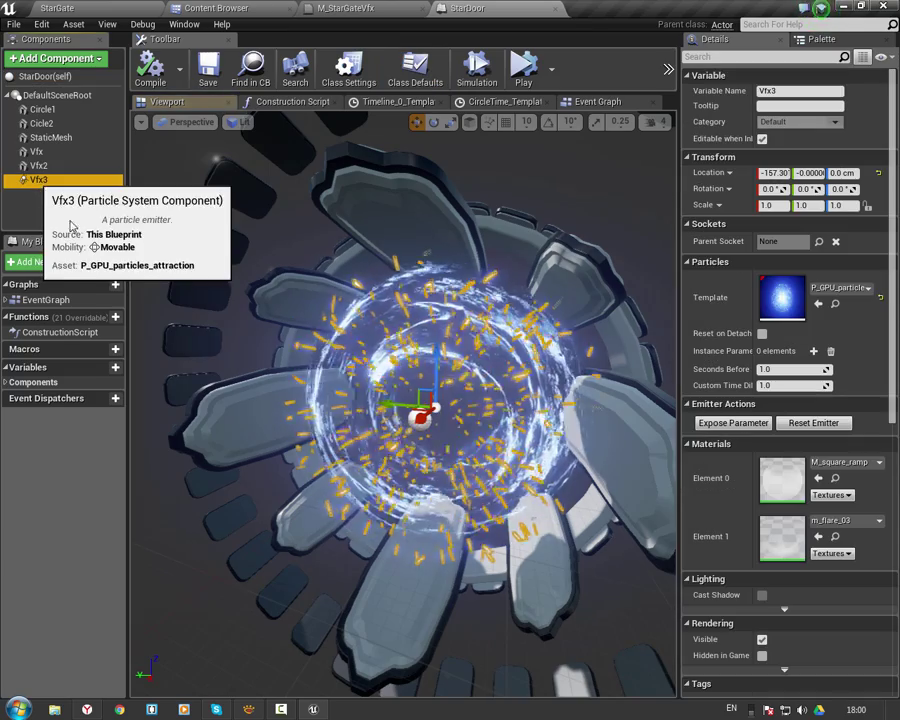
drag(679, 294, 537, 294)
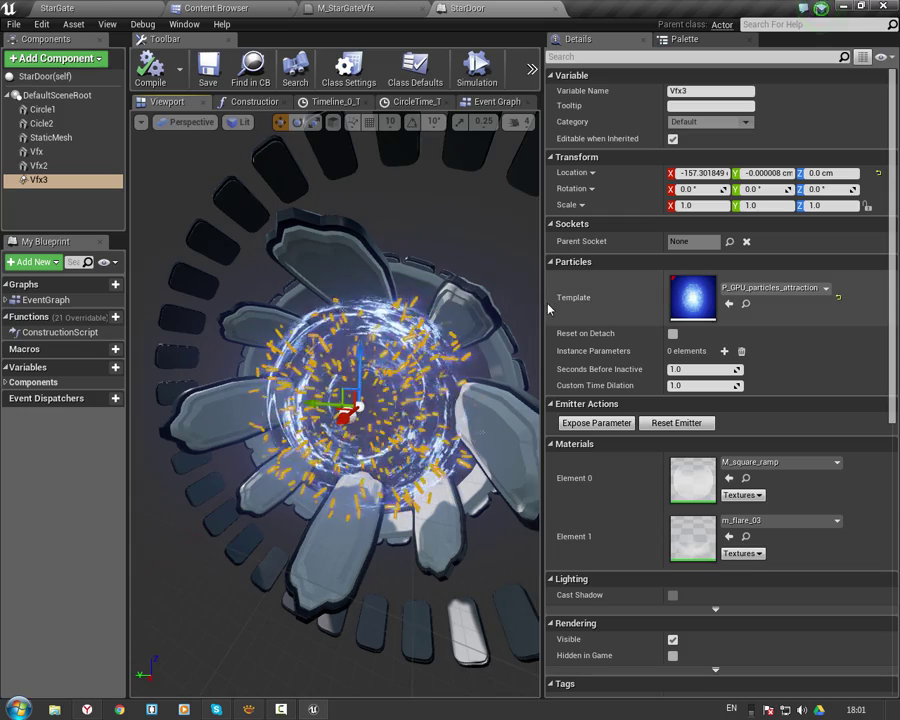
drag(547, 307, 812, 290)
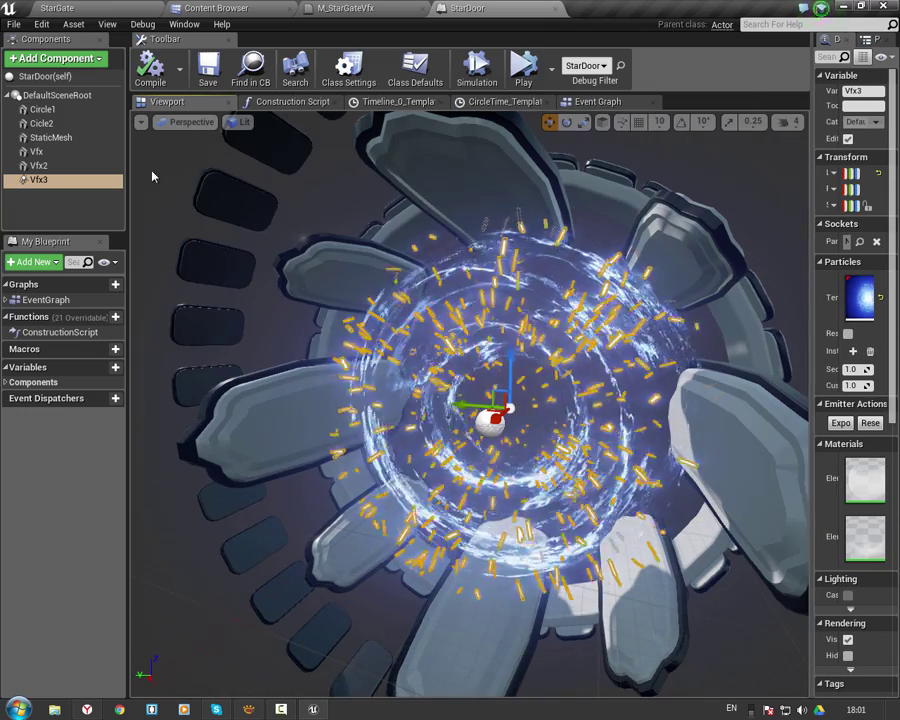
Set the Vfx plane's Element 0 material to M_StarGateVfx, replacing M_StarPortal_Inst.
click(101, 168)
click(60, 151)
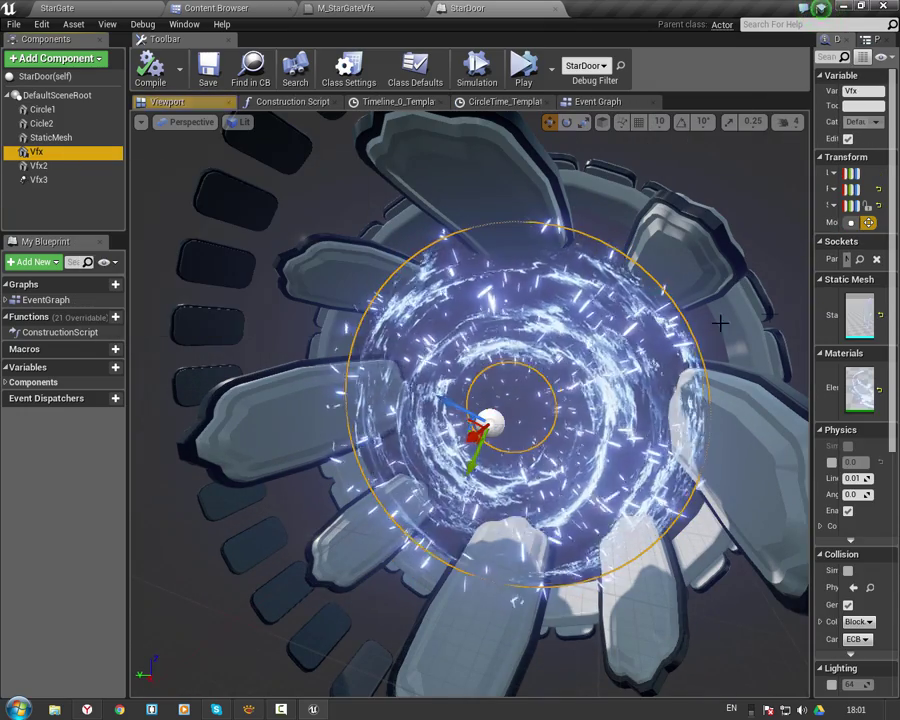
drag(813, 287, 517, 300)
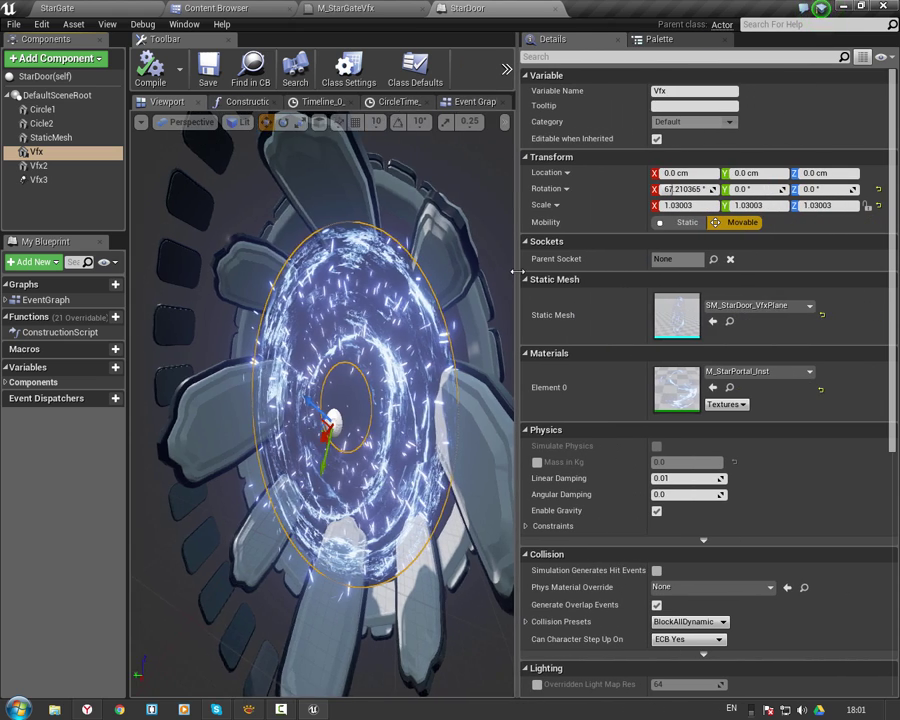
click(746, 373)
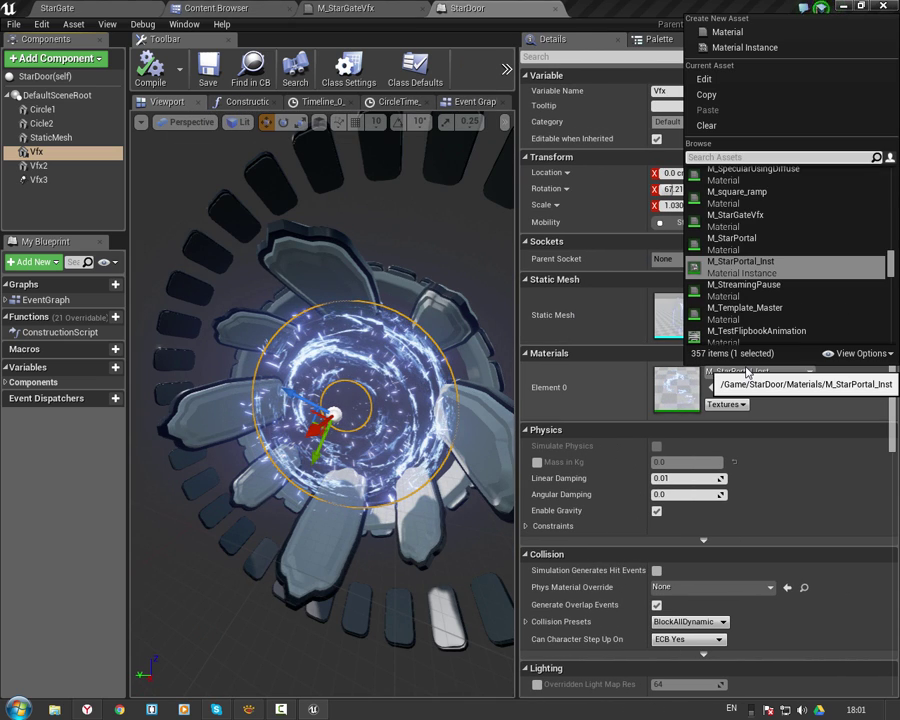
text(M_St)
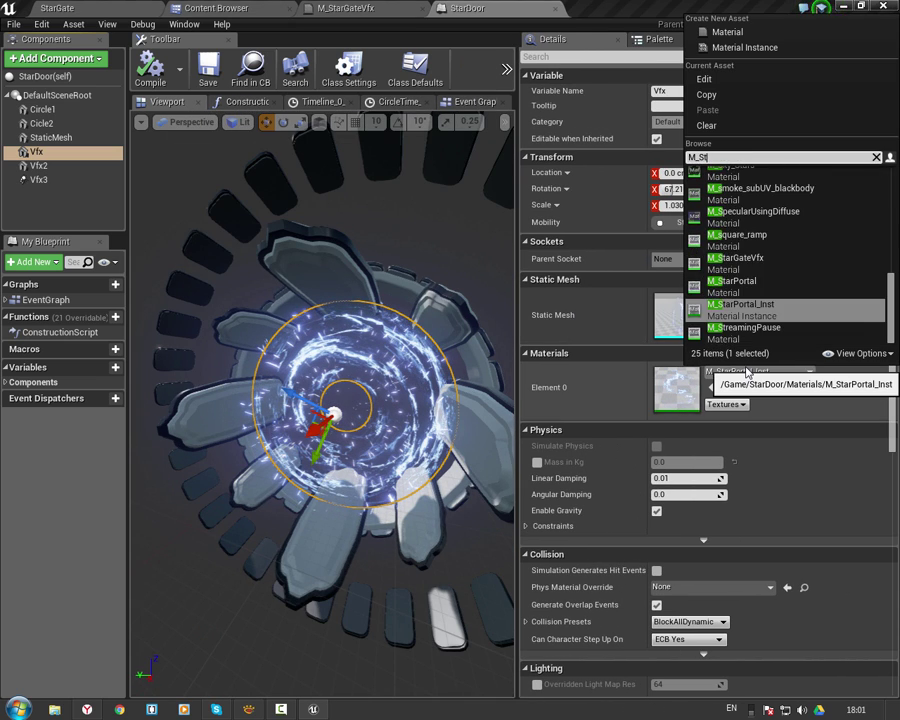
text(ar)
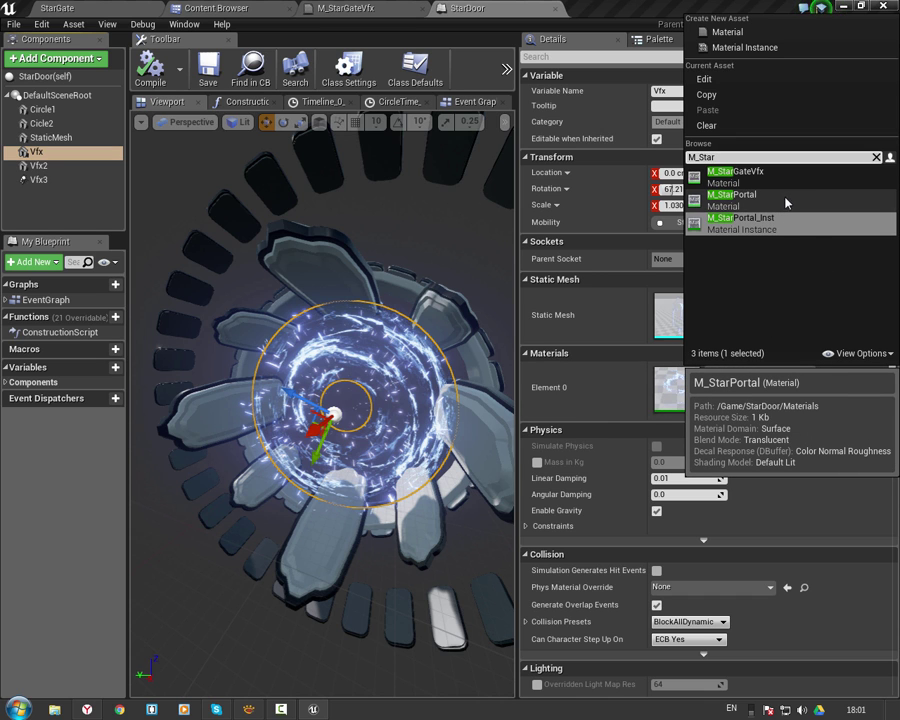
click(774, 178)
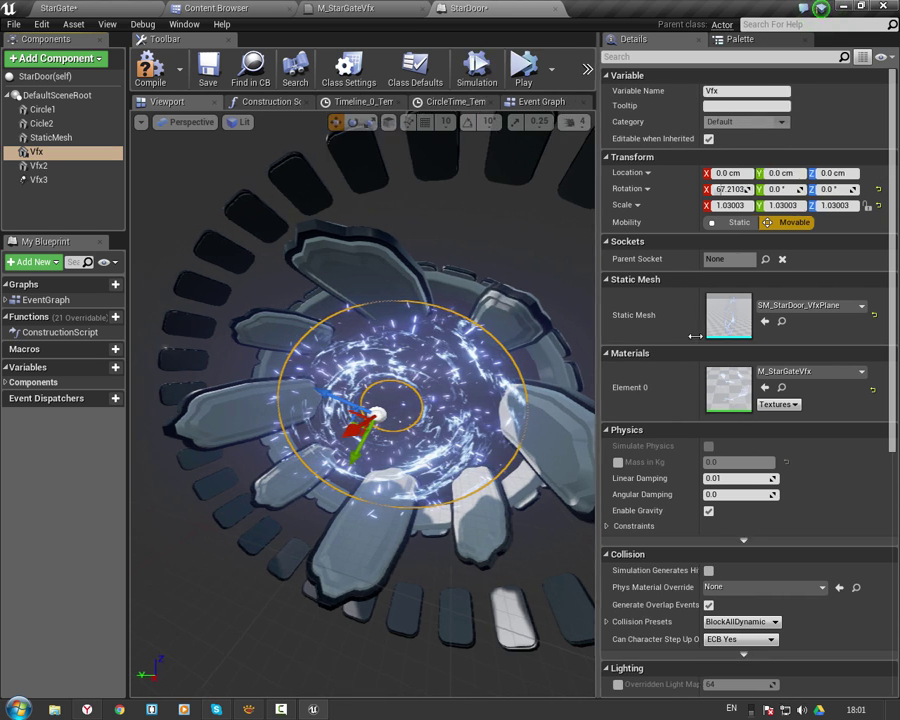
drag(517, 350, 880, 345)
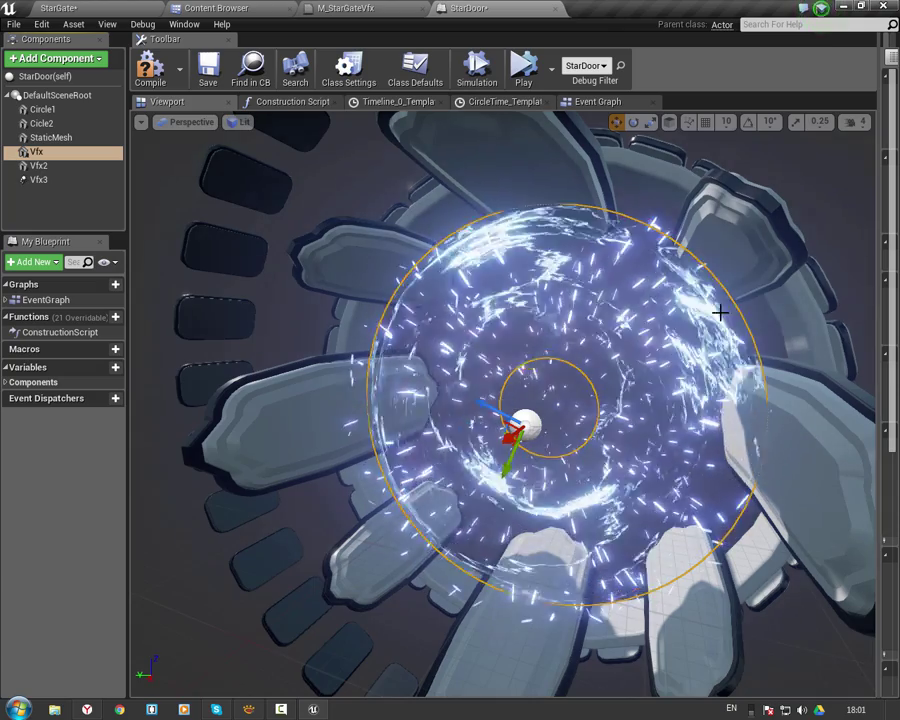
Compile and save StarDoor, then view the restyled portal in the StarGate level.
scroll(730, 279, down, 3)
scroll(730, 279, down, 2)
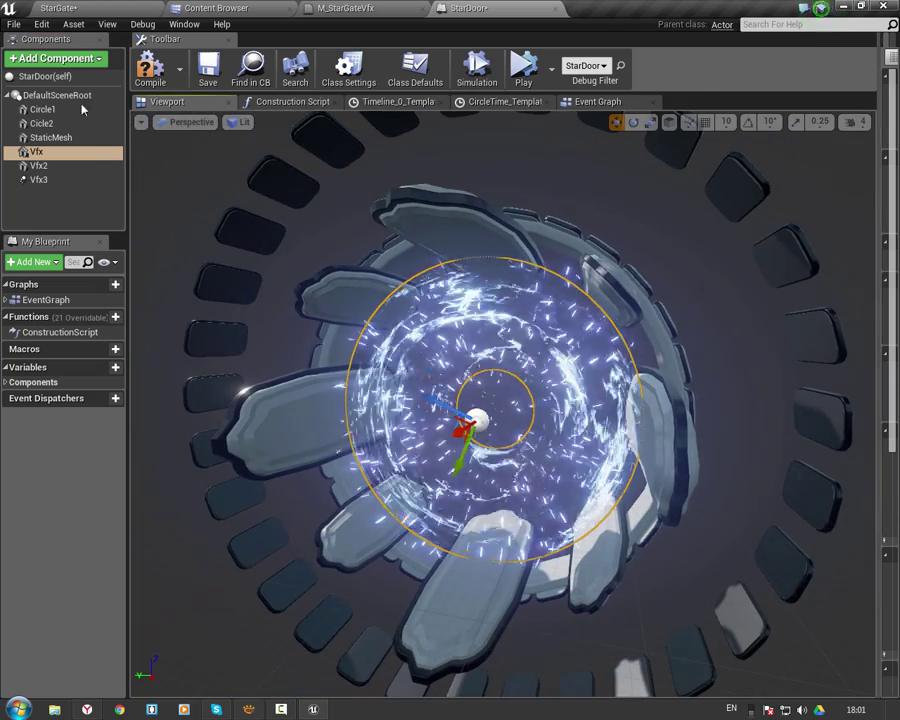
click(57, 95)
mouse_move(520, 270)
right_down()
mouse_move(540, 262)
mouse_move(626, 267)
right_up()
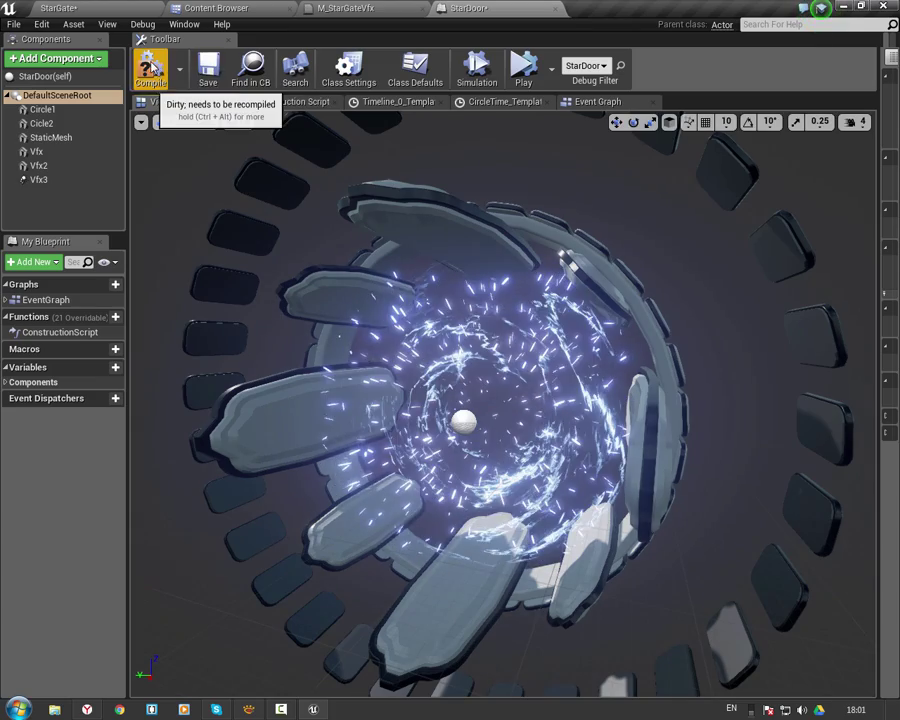
click(188, 89)
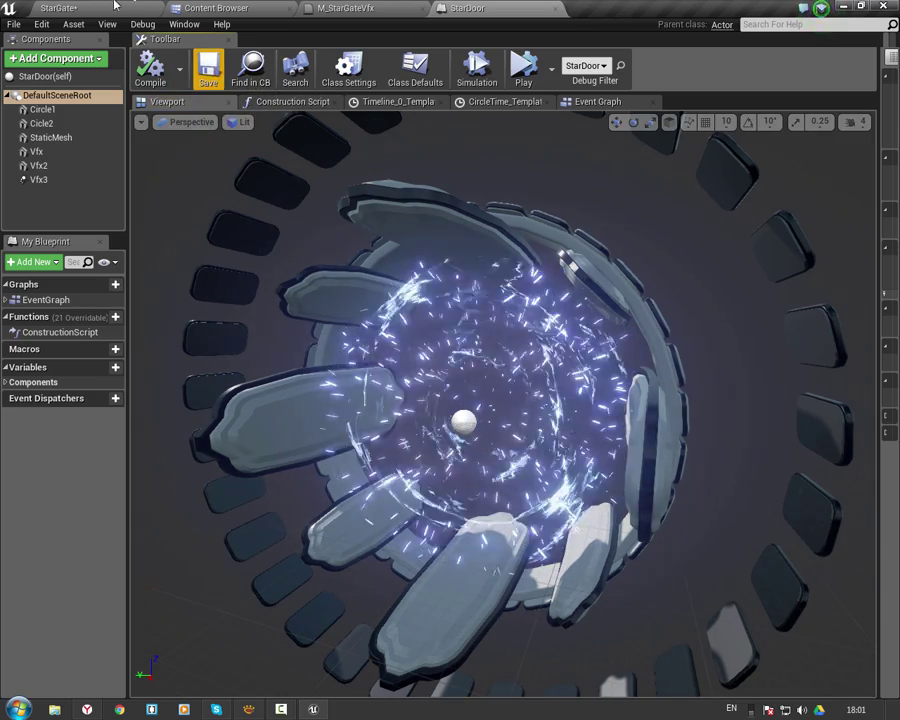
click(115, 7)
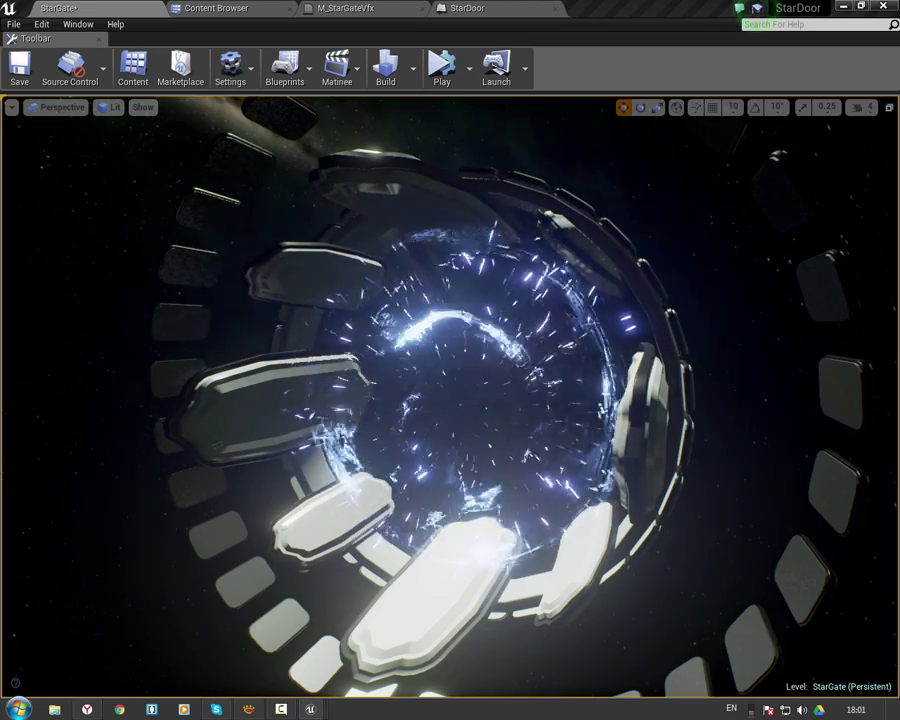